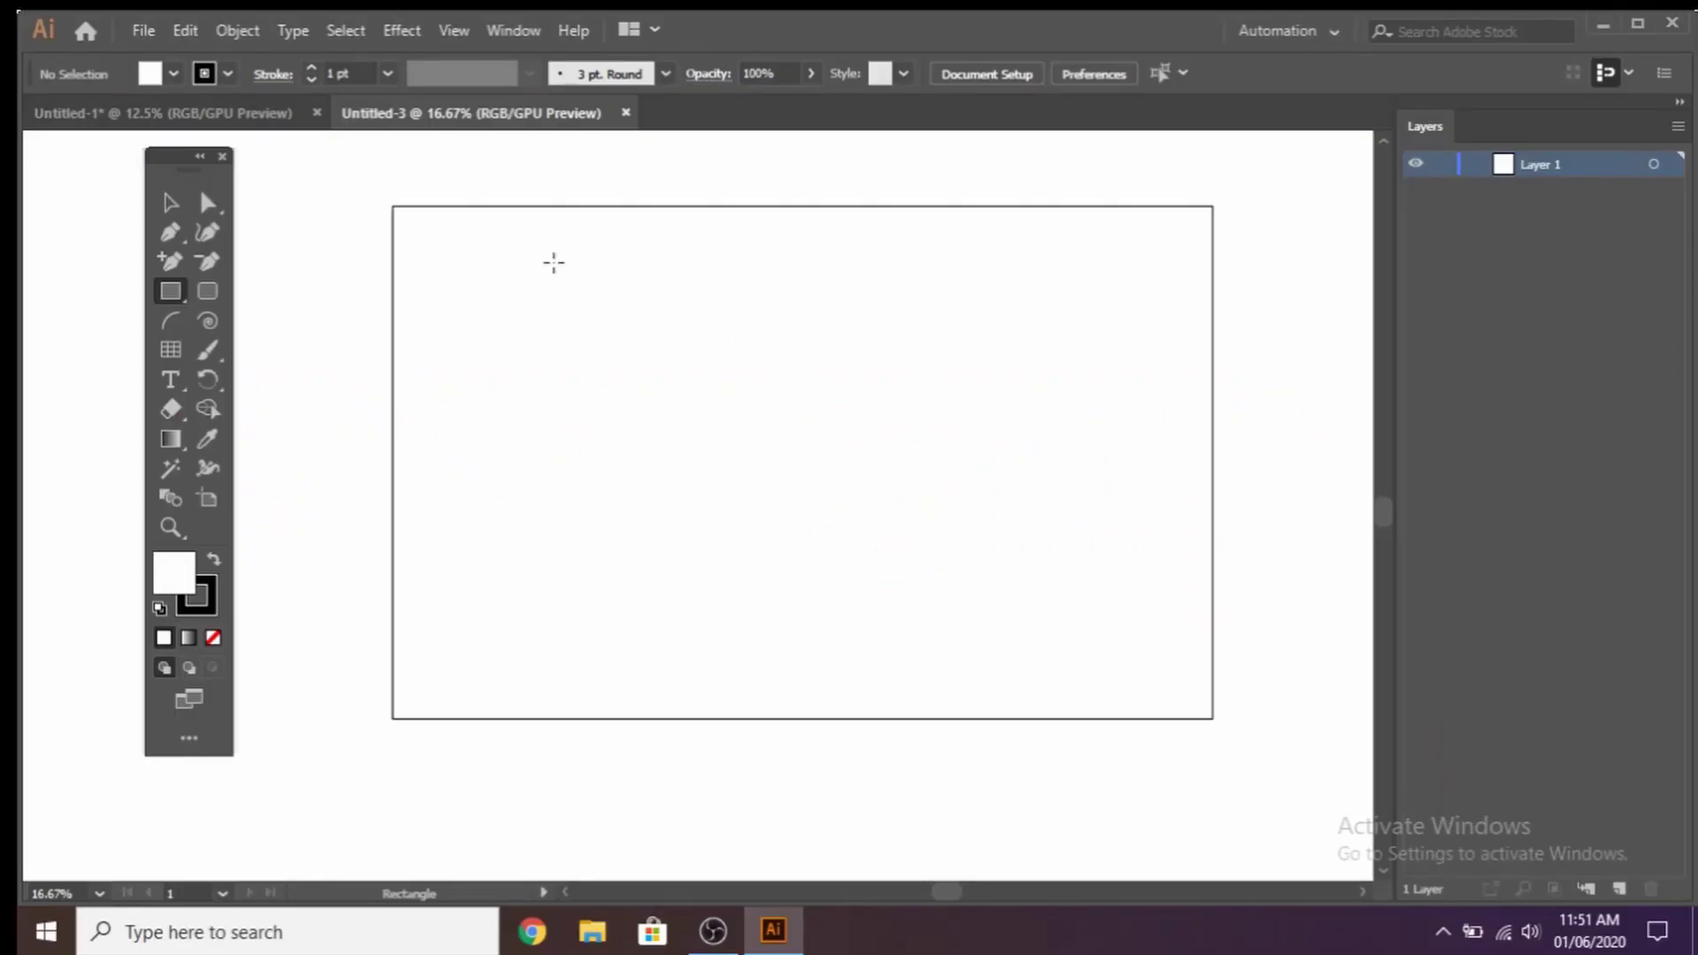
- Draw a long thin rectangle near the artboard top and Alt-drag a copy directly below it
drag(554, 262, 1044, 291)
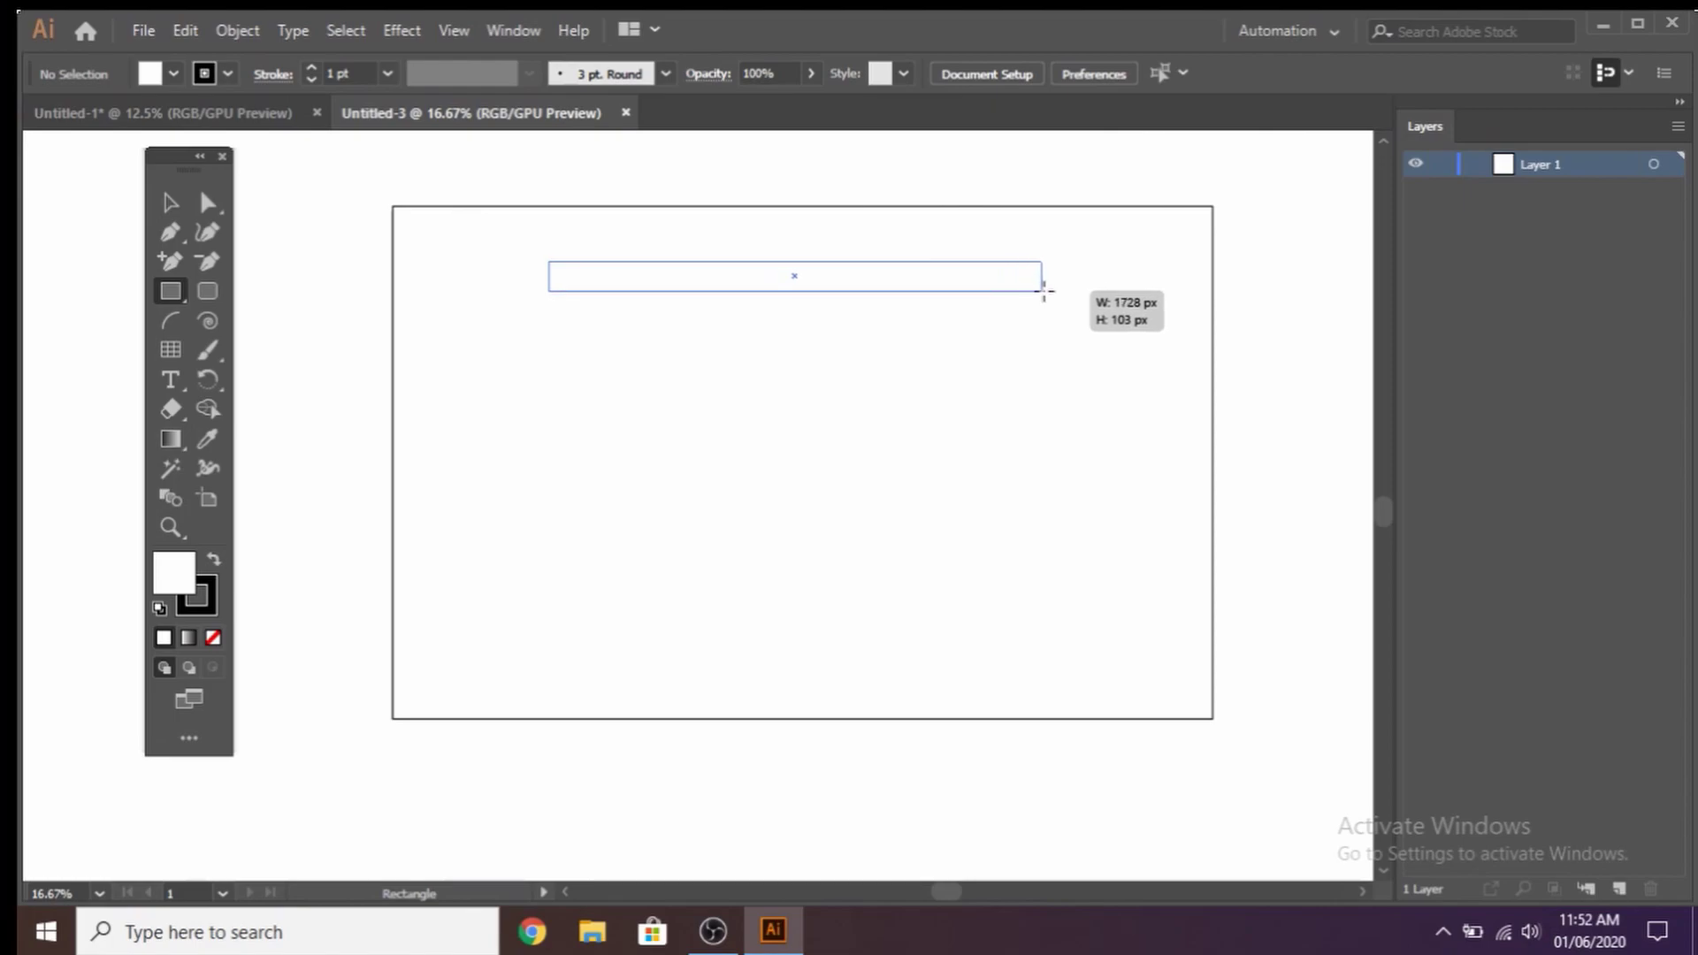
drag(1045, 291, 1044, 291)
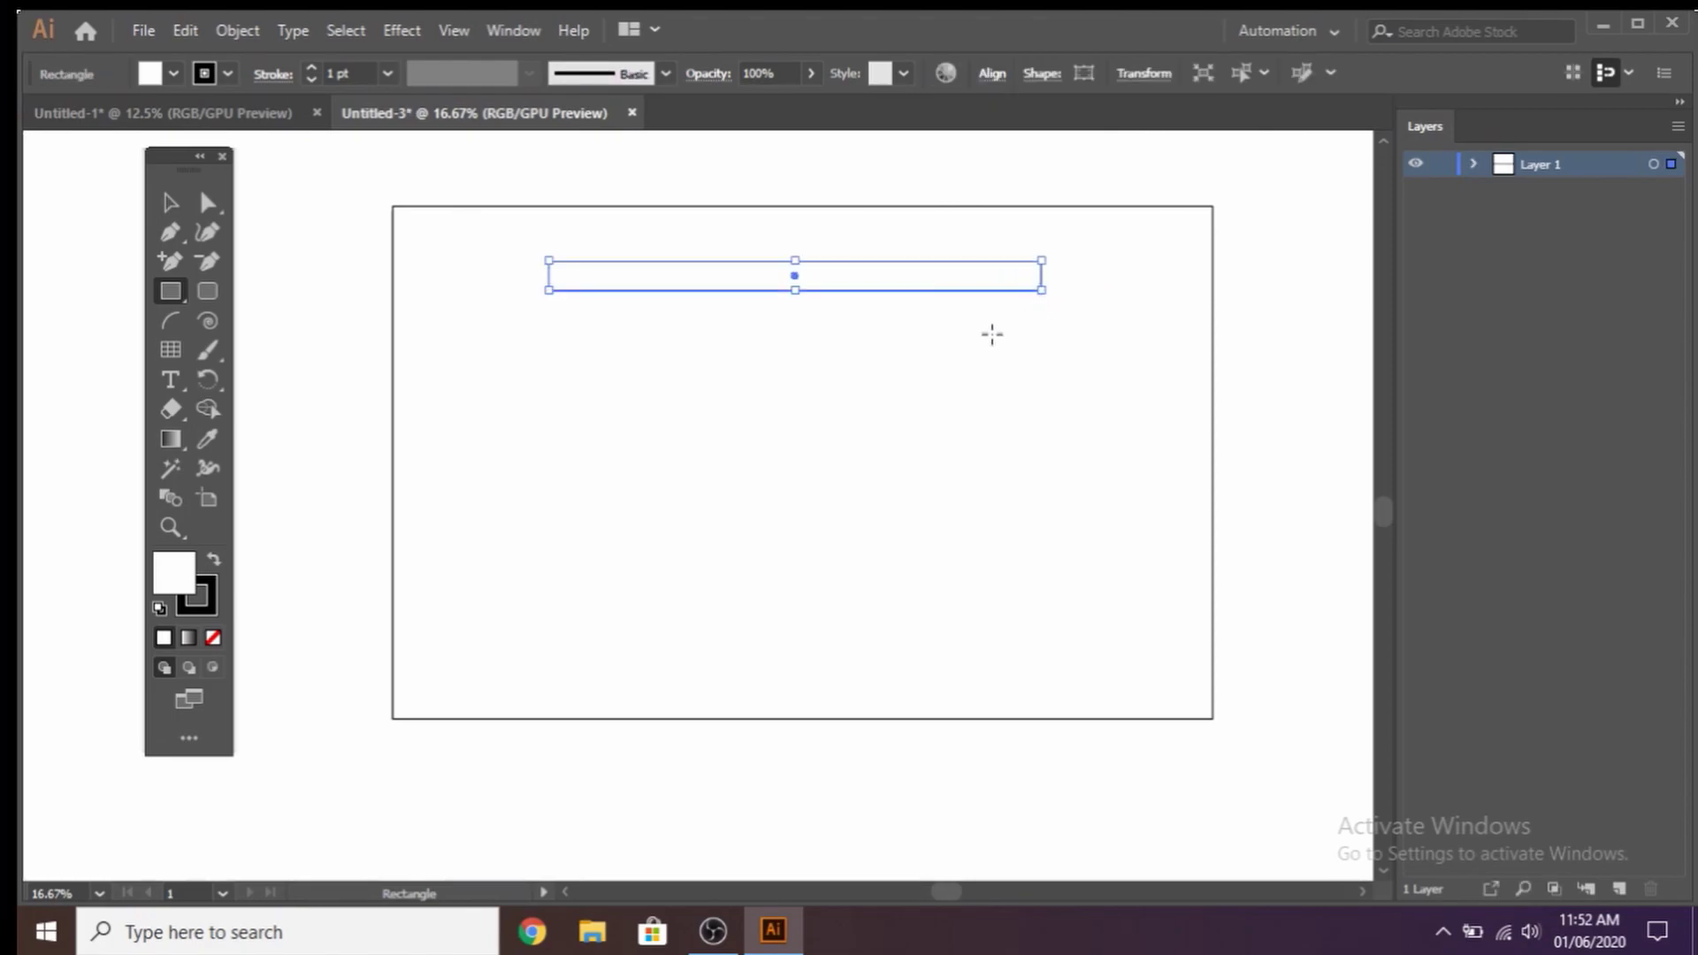
click(171, 202)
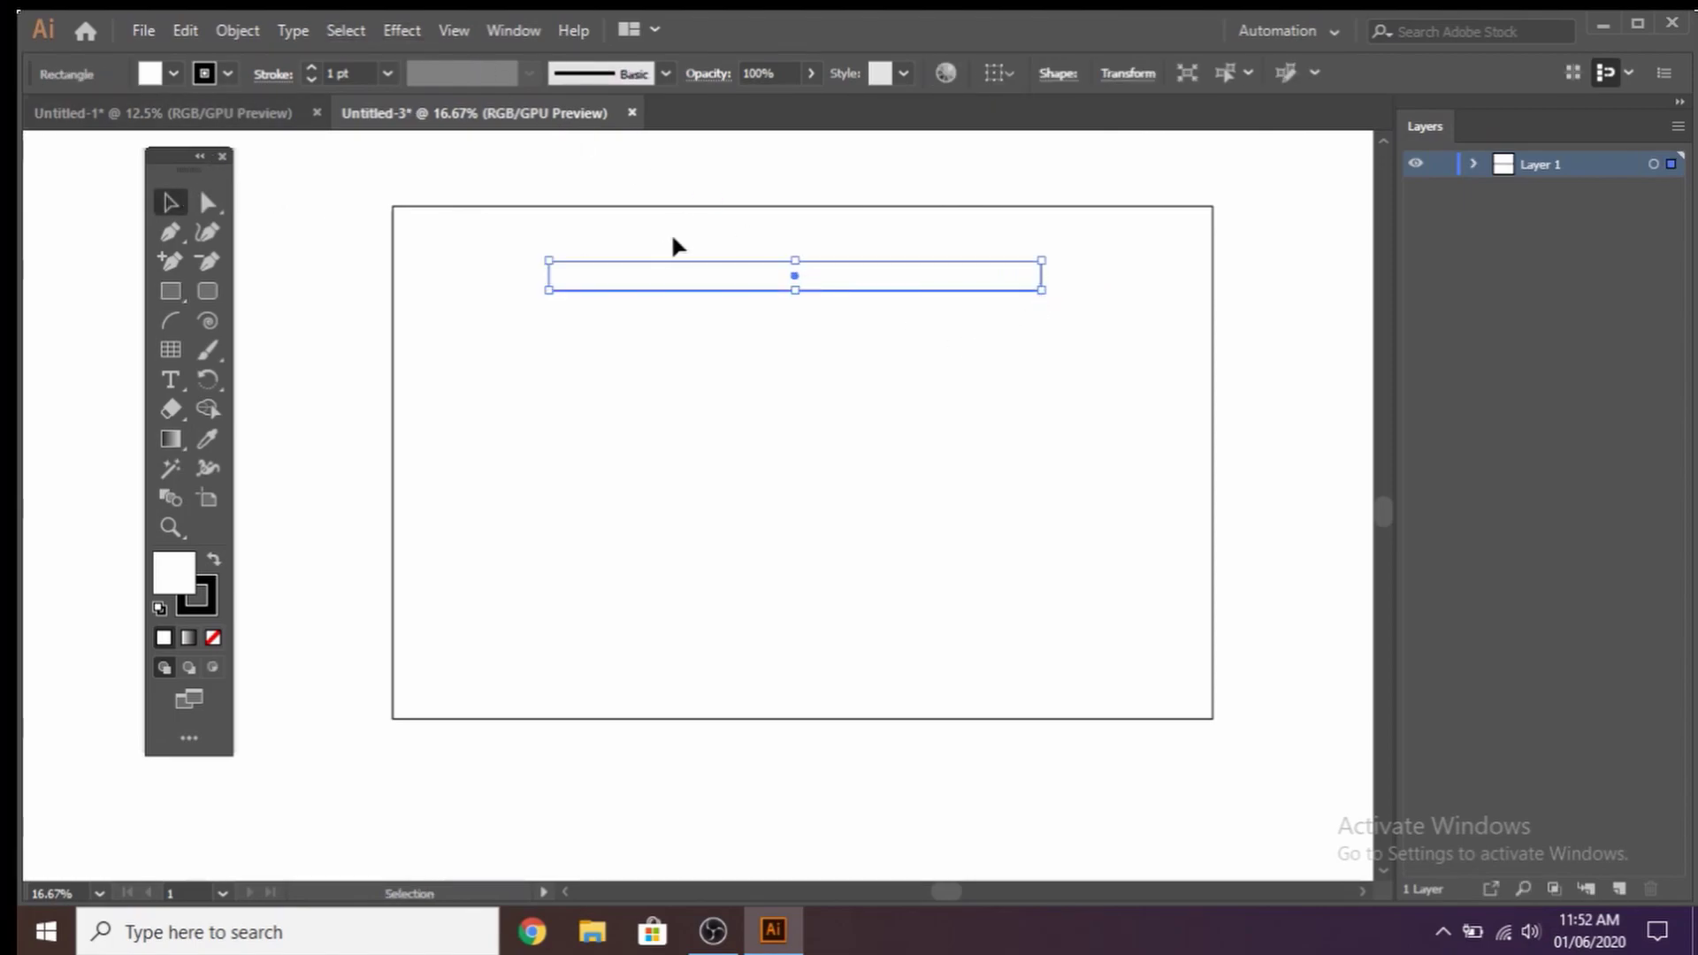
drag(749, 290, 762, 391)
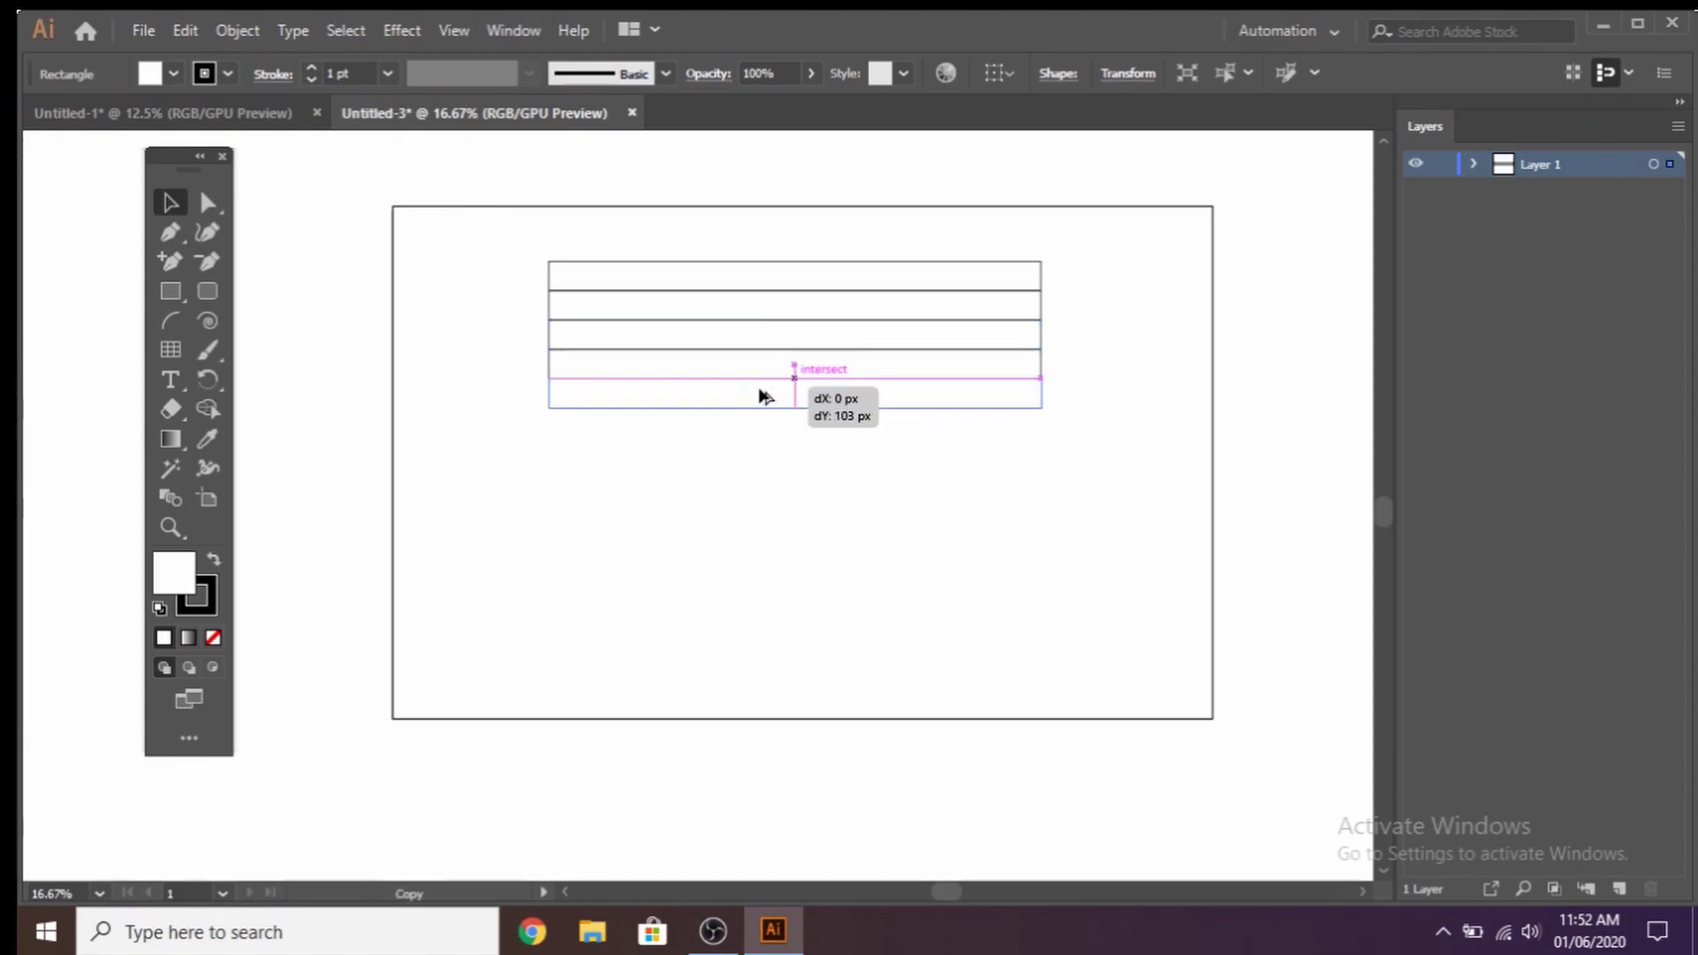
- Shorten the top and second rectangles at their left and right ends to staggered lengths
key(z)
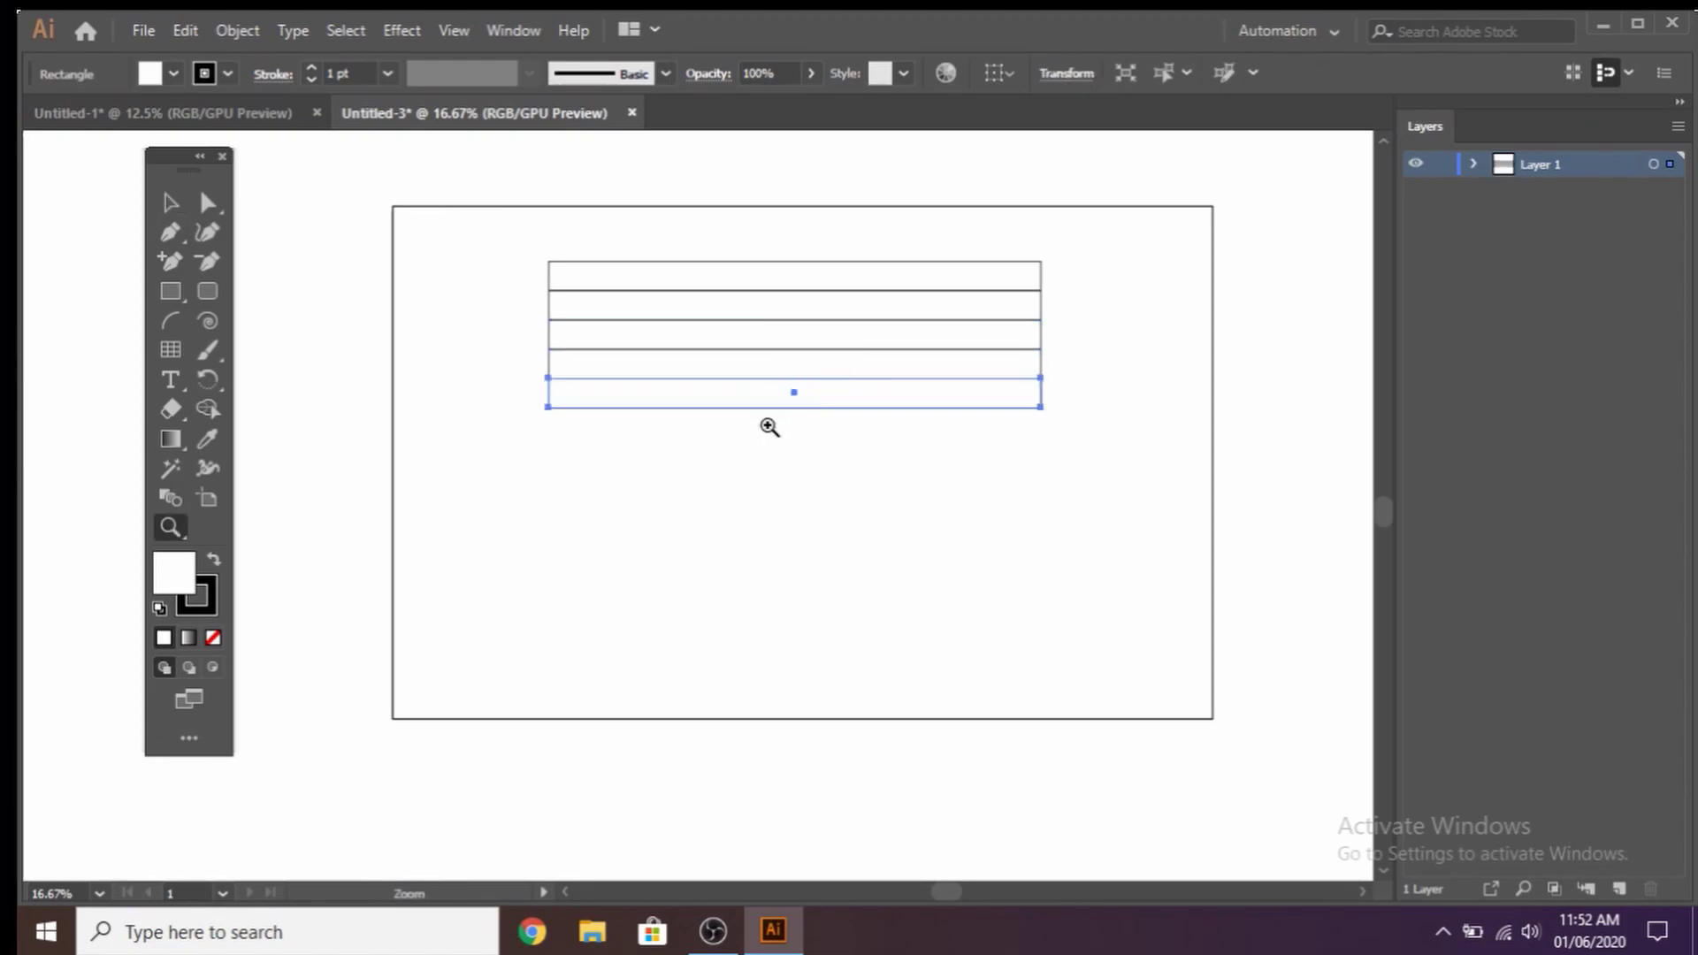
click(769, 424)
key(v)
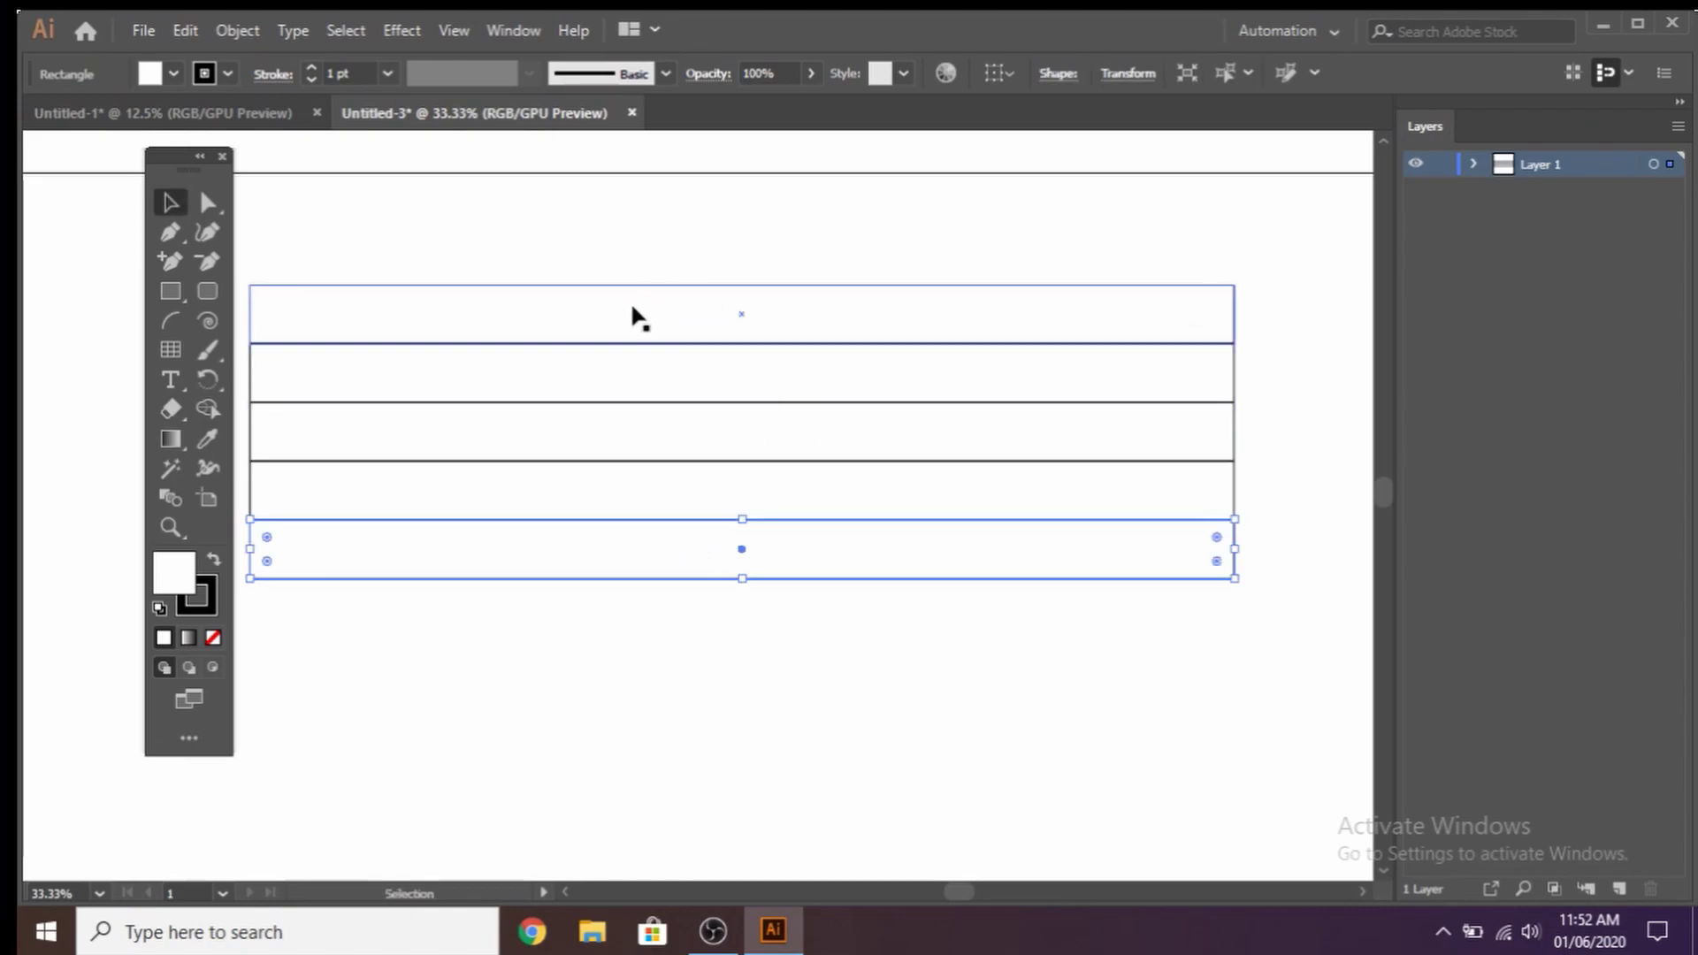
click(633, 315)
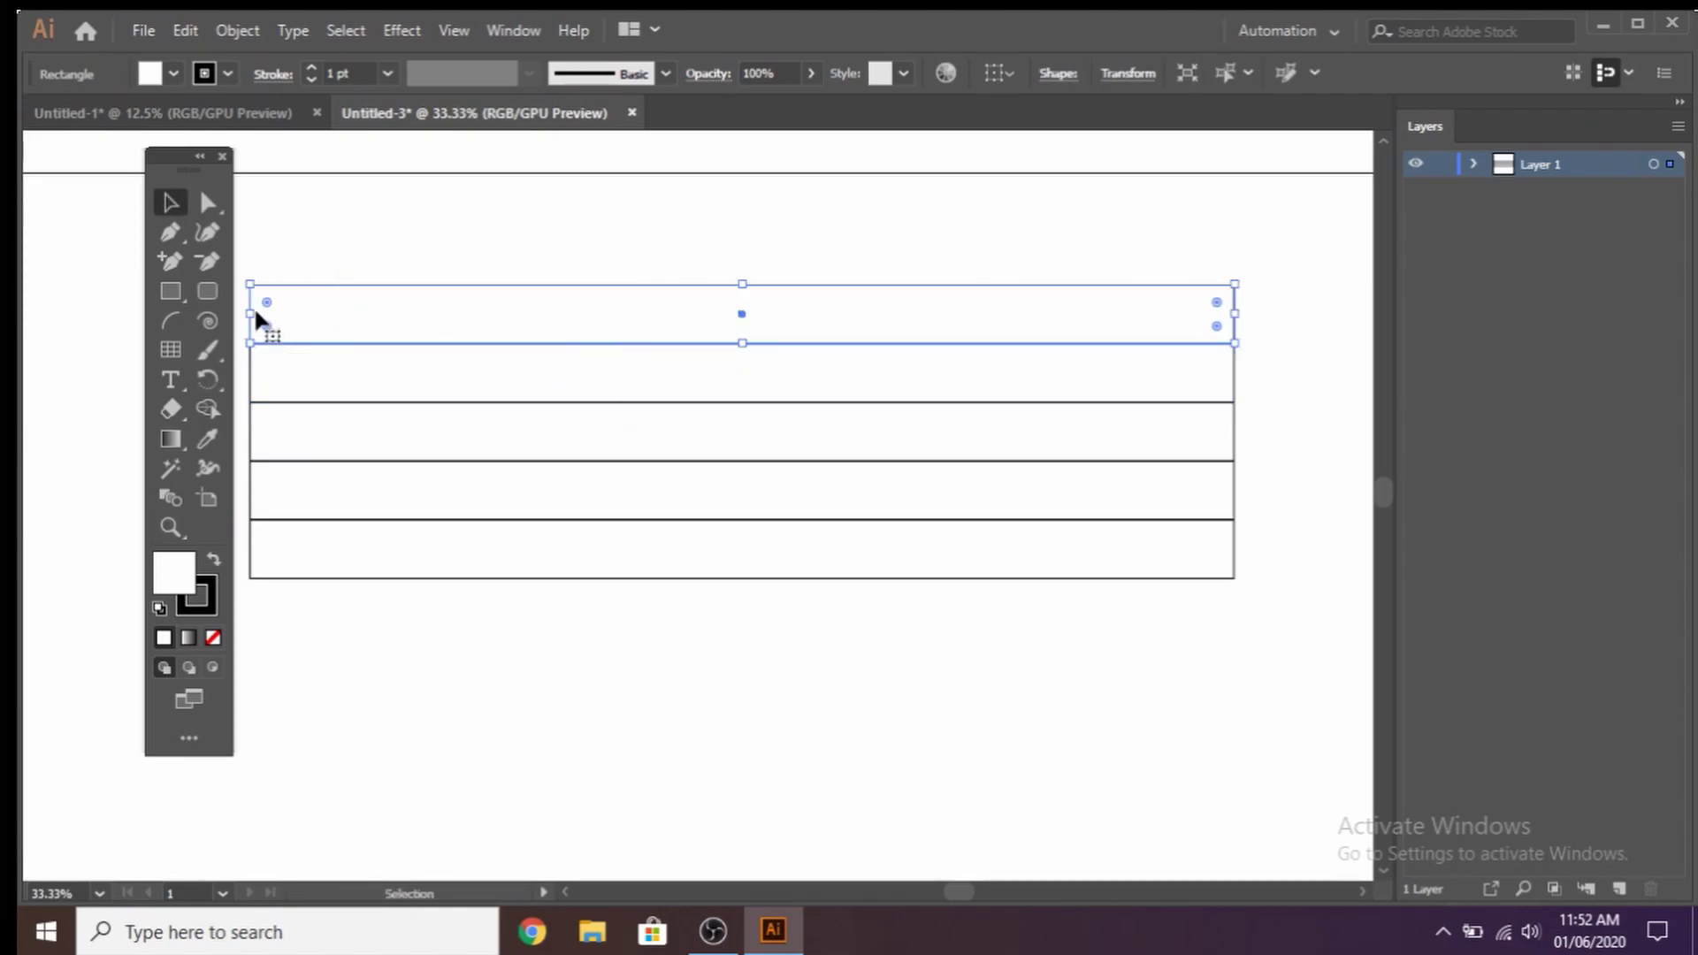
drag(251, 313, 308, 310)
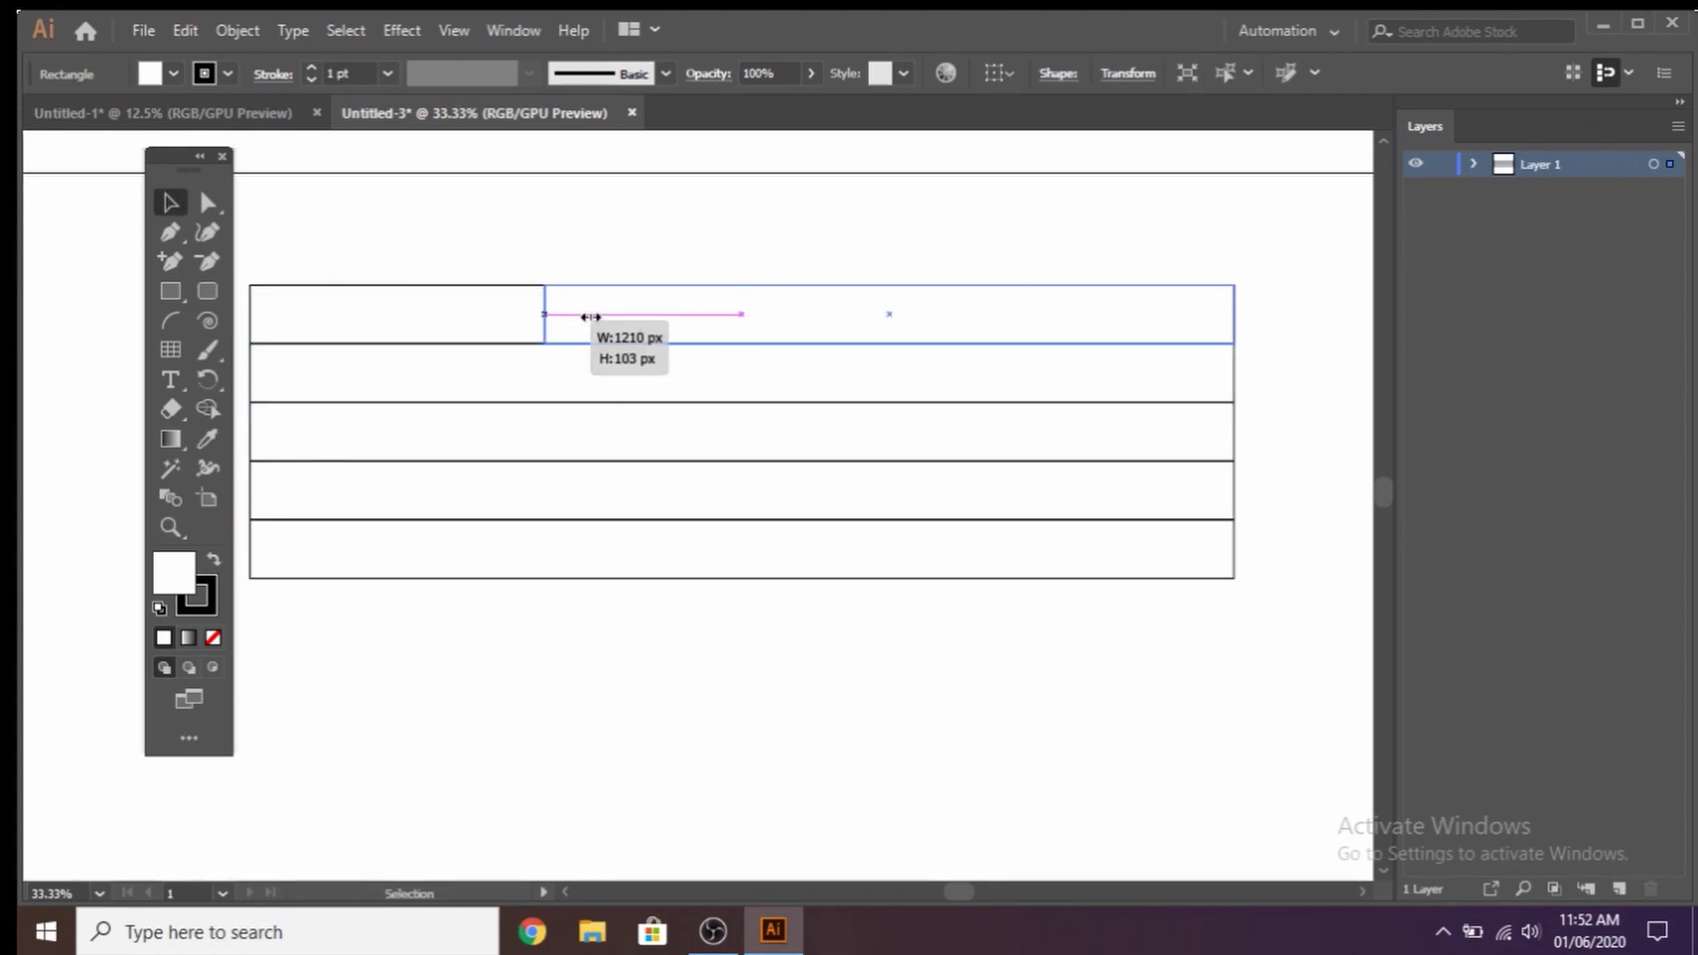
drag(542, 315, 624, 315)
click(746, 378)
drag(1235, 372, 1152, 372)
drag(252, 372, 407, 372)
- Trim the third and fourth rectangles to staggered widths, then select all five bars
click(254, 433)
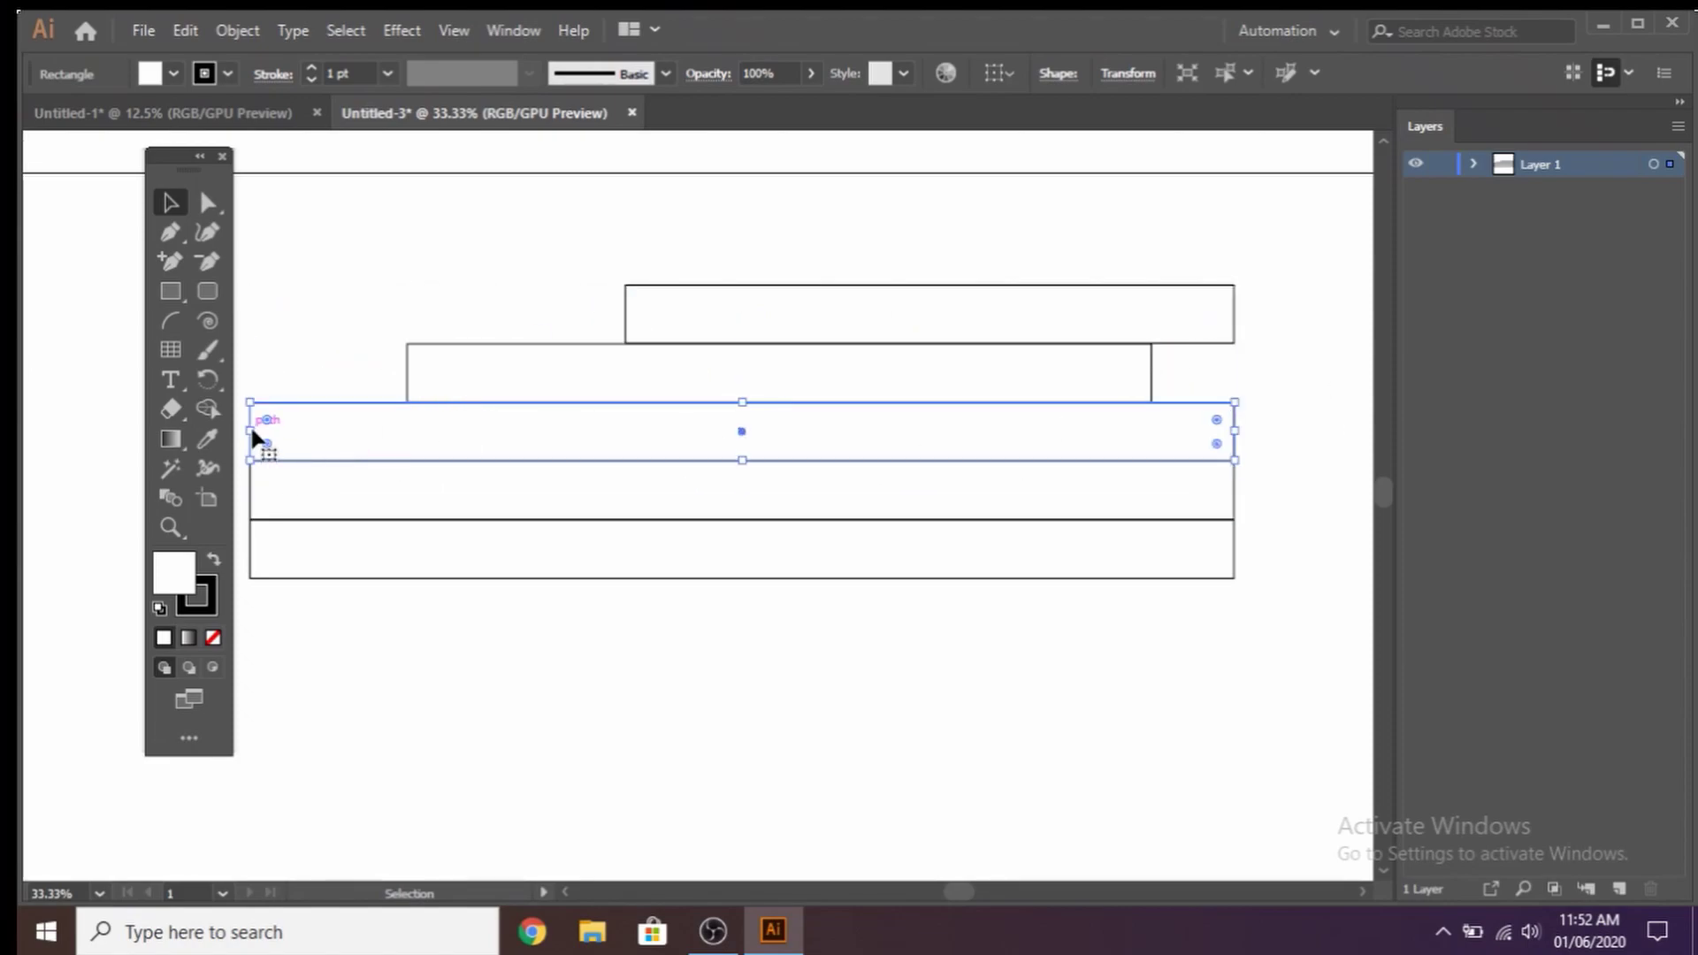
drag(252, 432, 529, 432)
drag(1235, 431, 1271, 432)
click(1217, 499)
drag(1217, 493, 1105, 492)
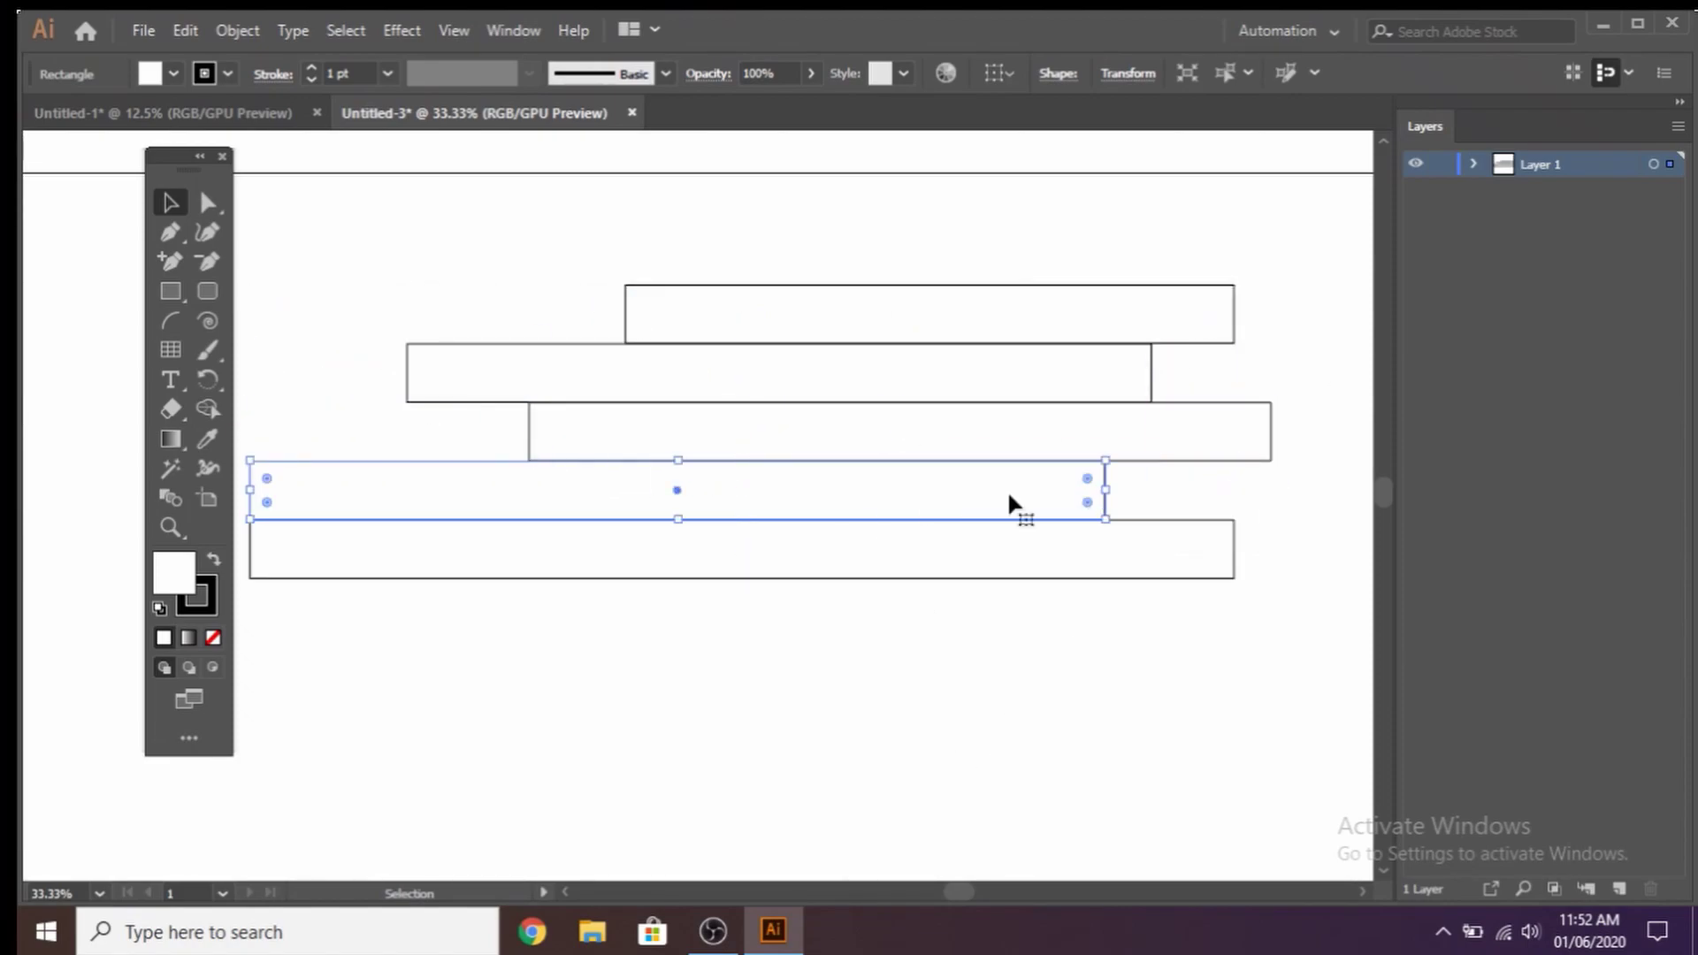
drag(250, 489, 398, 489)
drag(1315, 237, 273, 629)
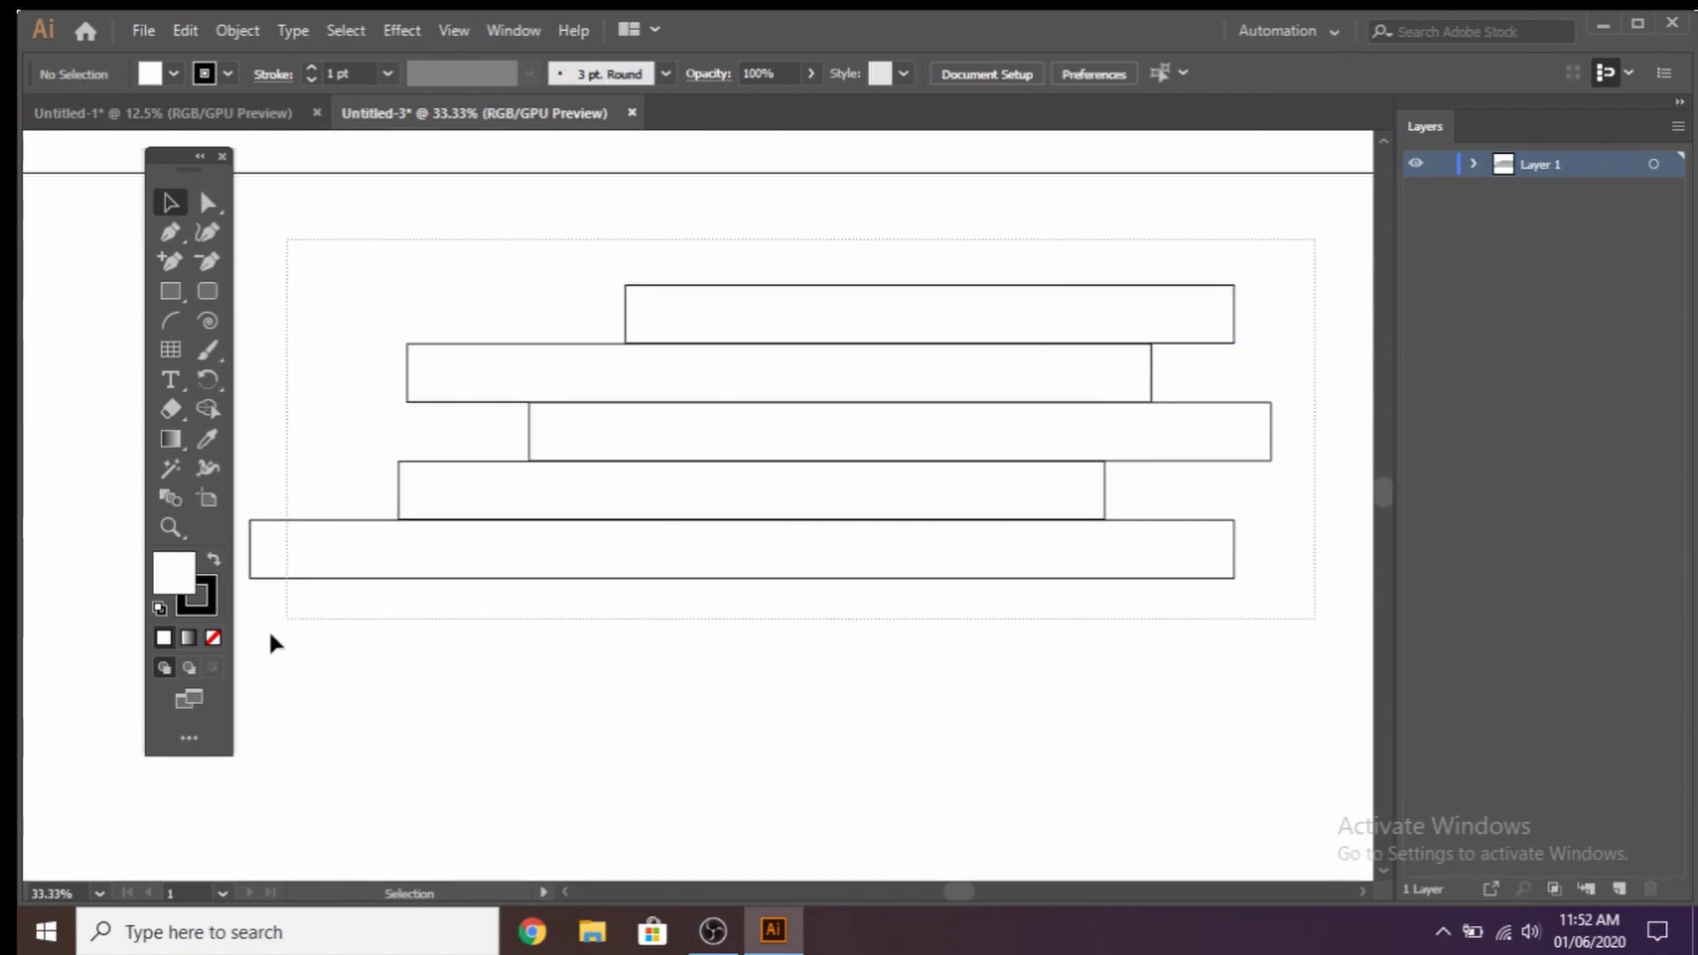
click(210, 614)
- Remove the bars' stroke and fill them with a gradient starting in orange
click(214, 638)
click(165, 583)
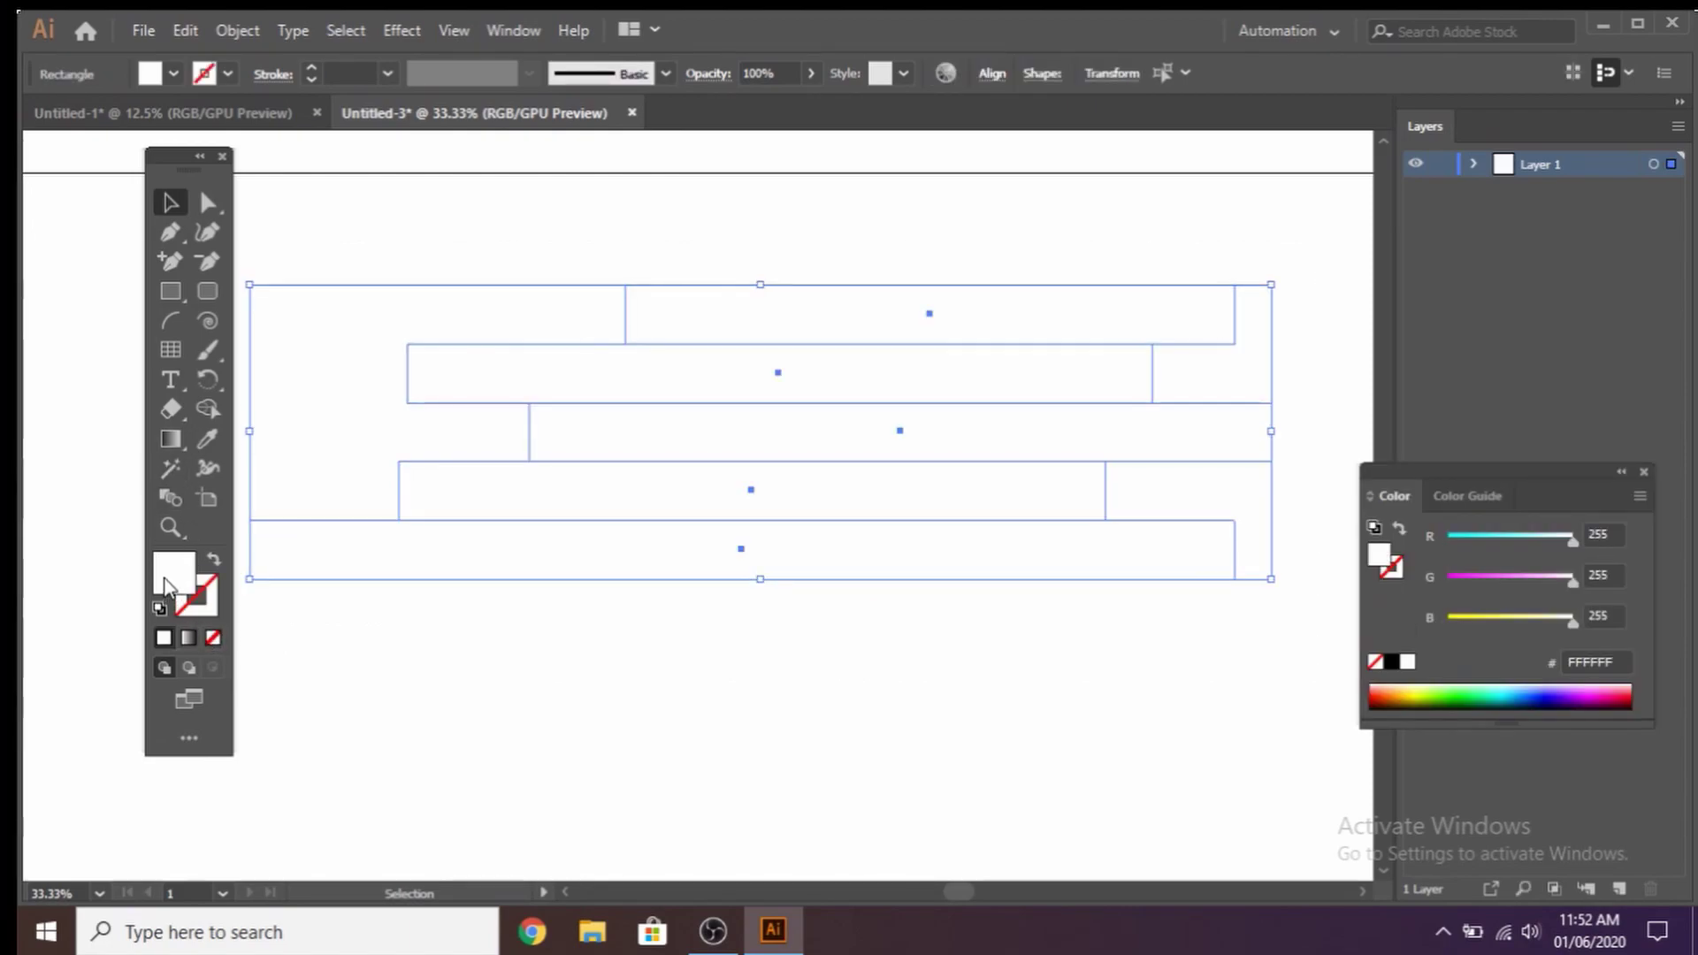
click(188, 640)
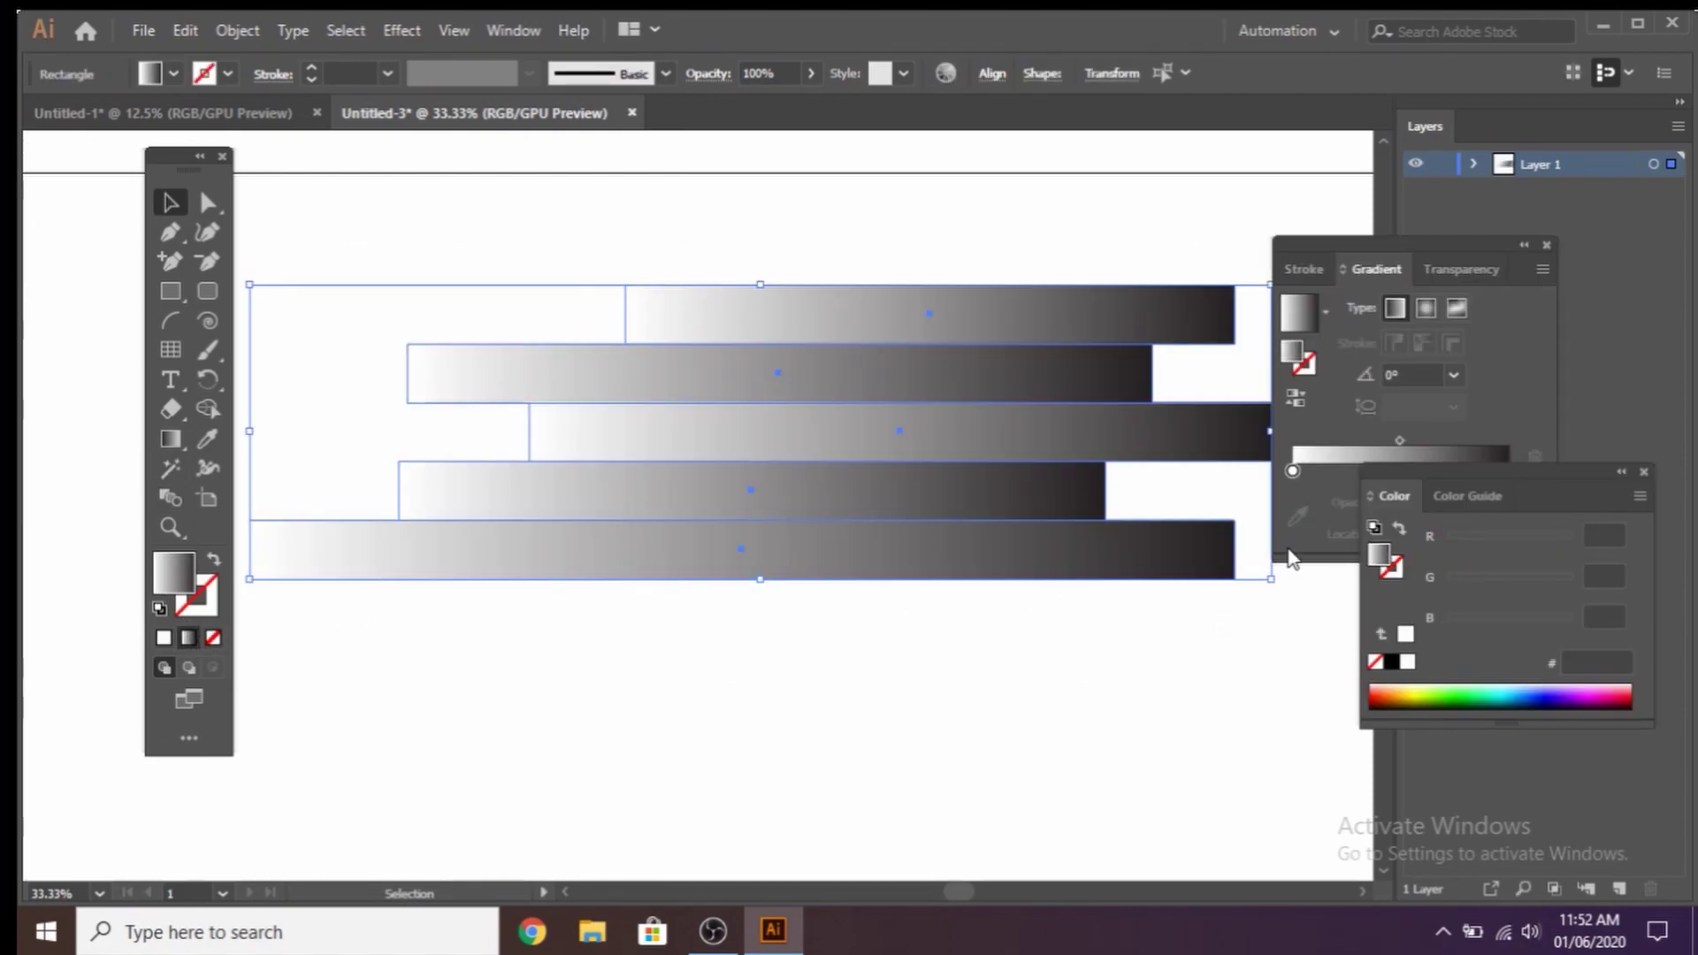
double_click(1293, 471)
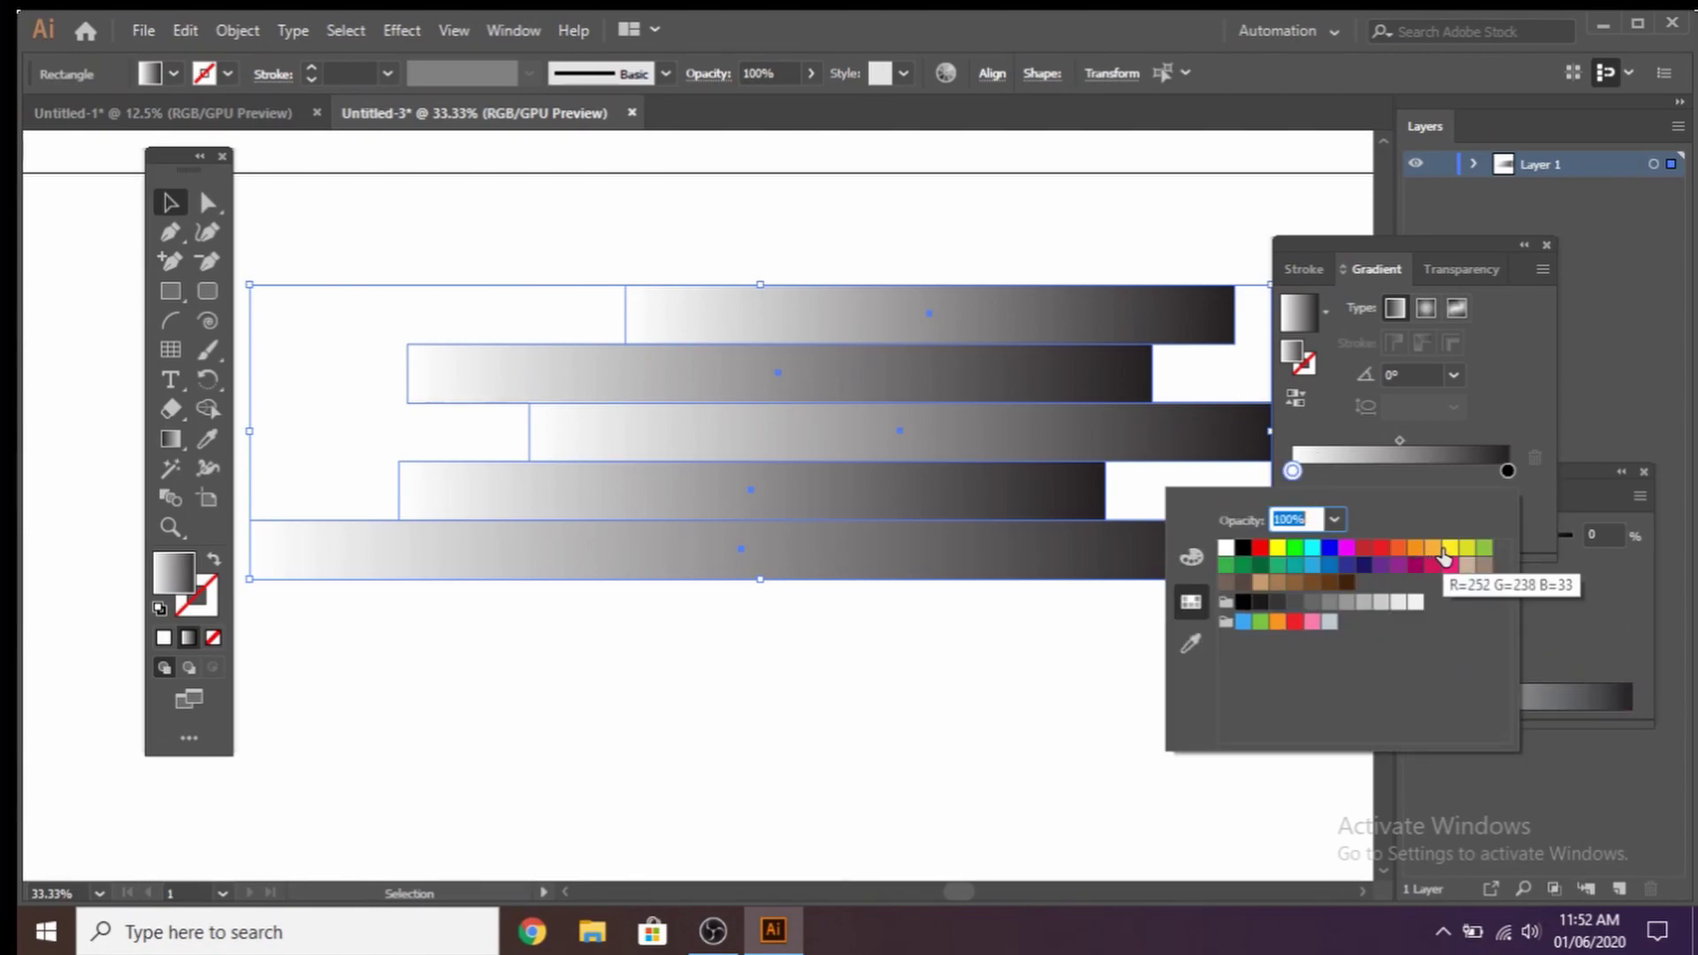
click(1433, 548)
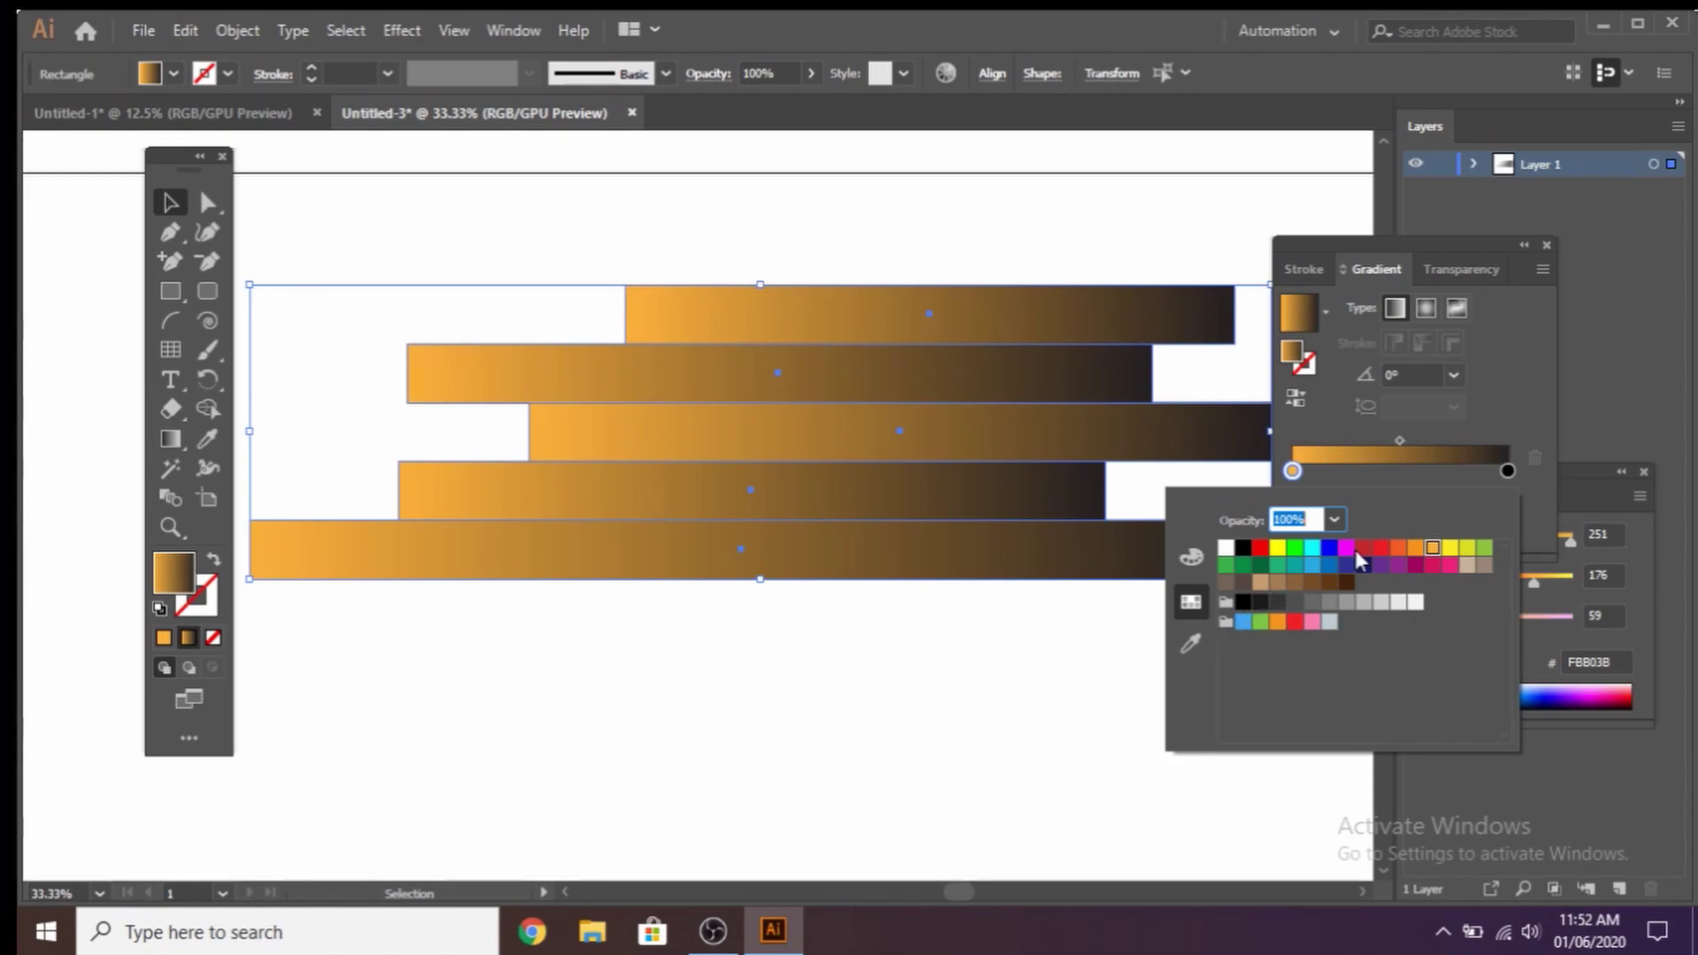
- Set the gradient's end stop to a magenta-purple swatch
double_click(1508, 471)
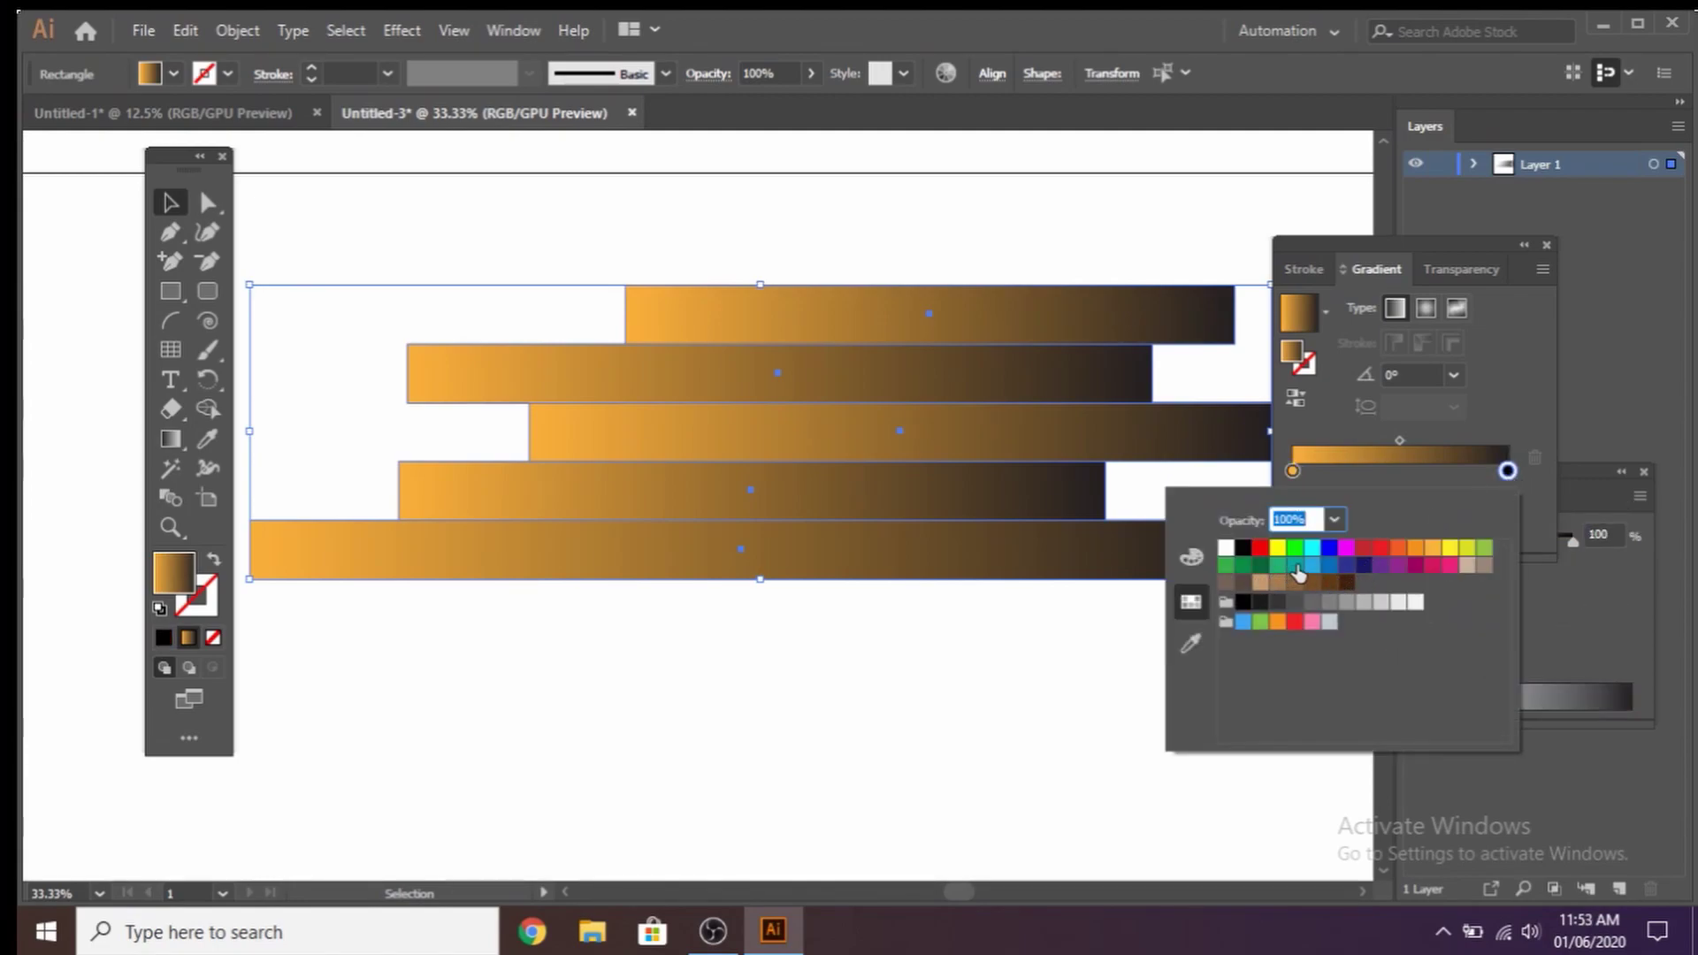
click(1296, 568)
click(1363, 566)
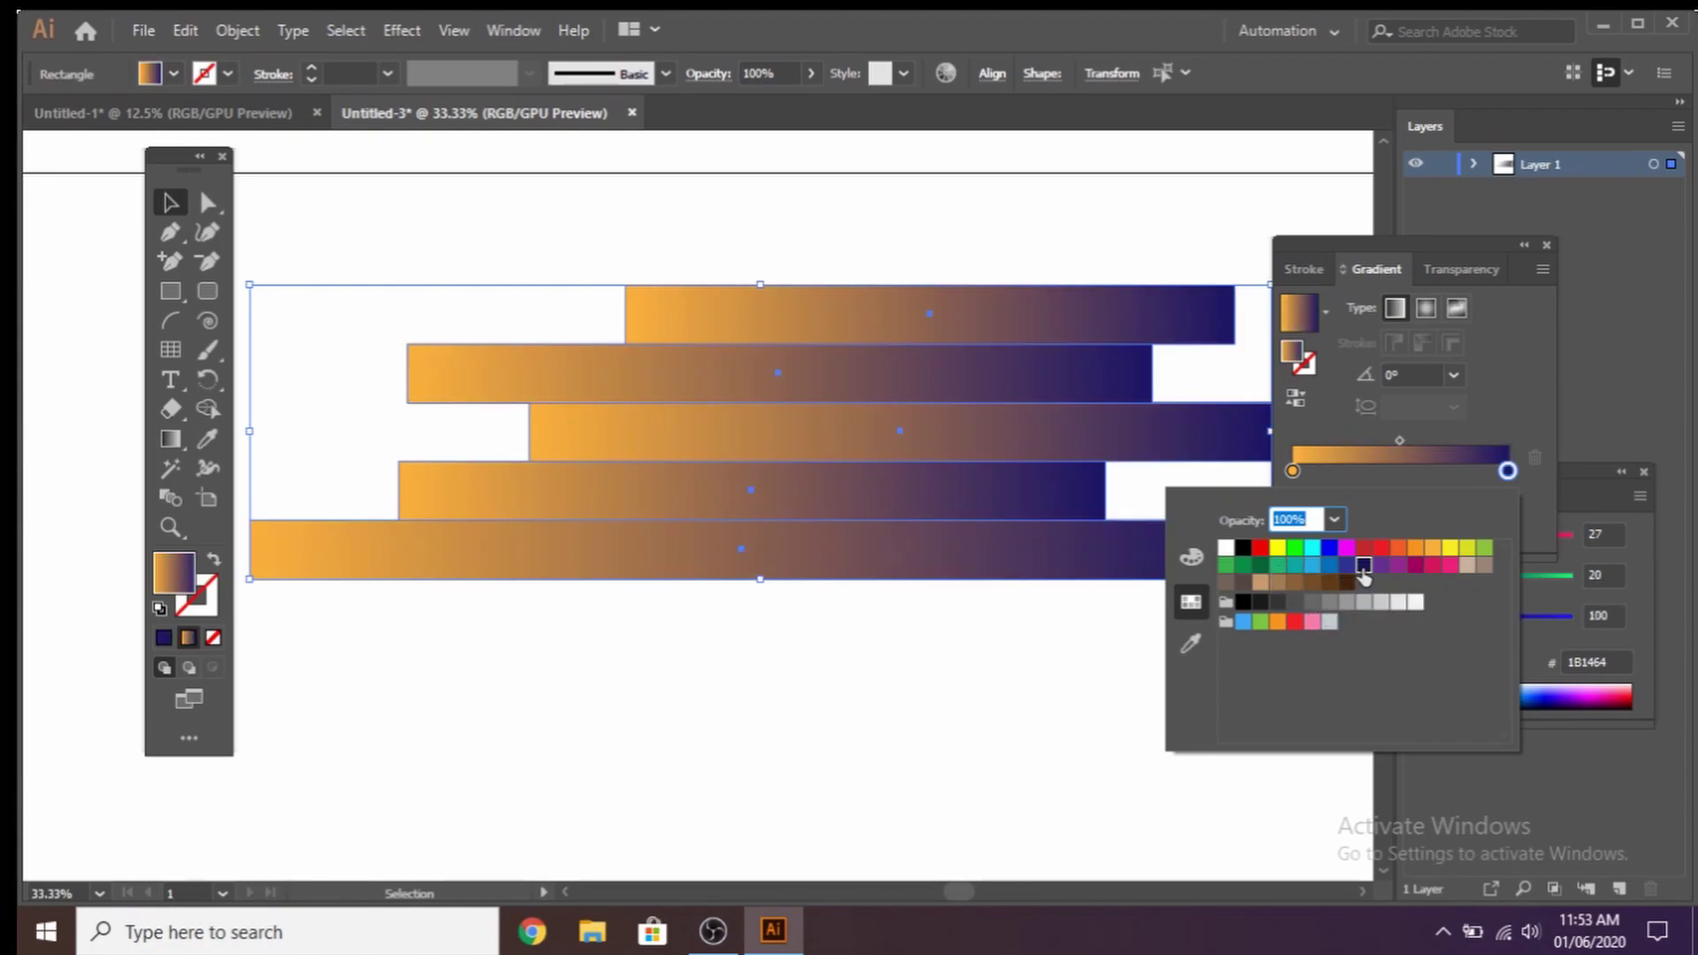
click(1380, 566)
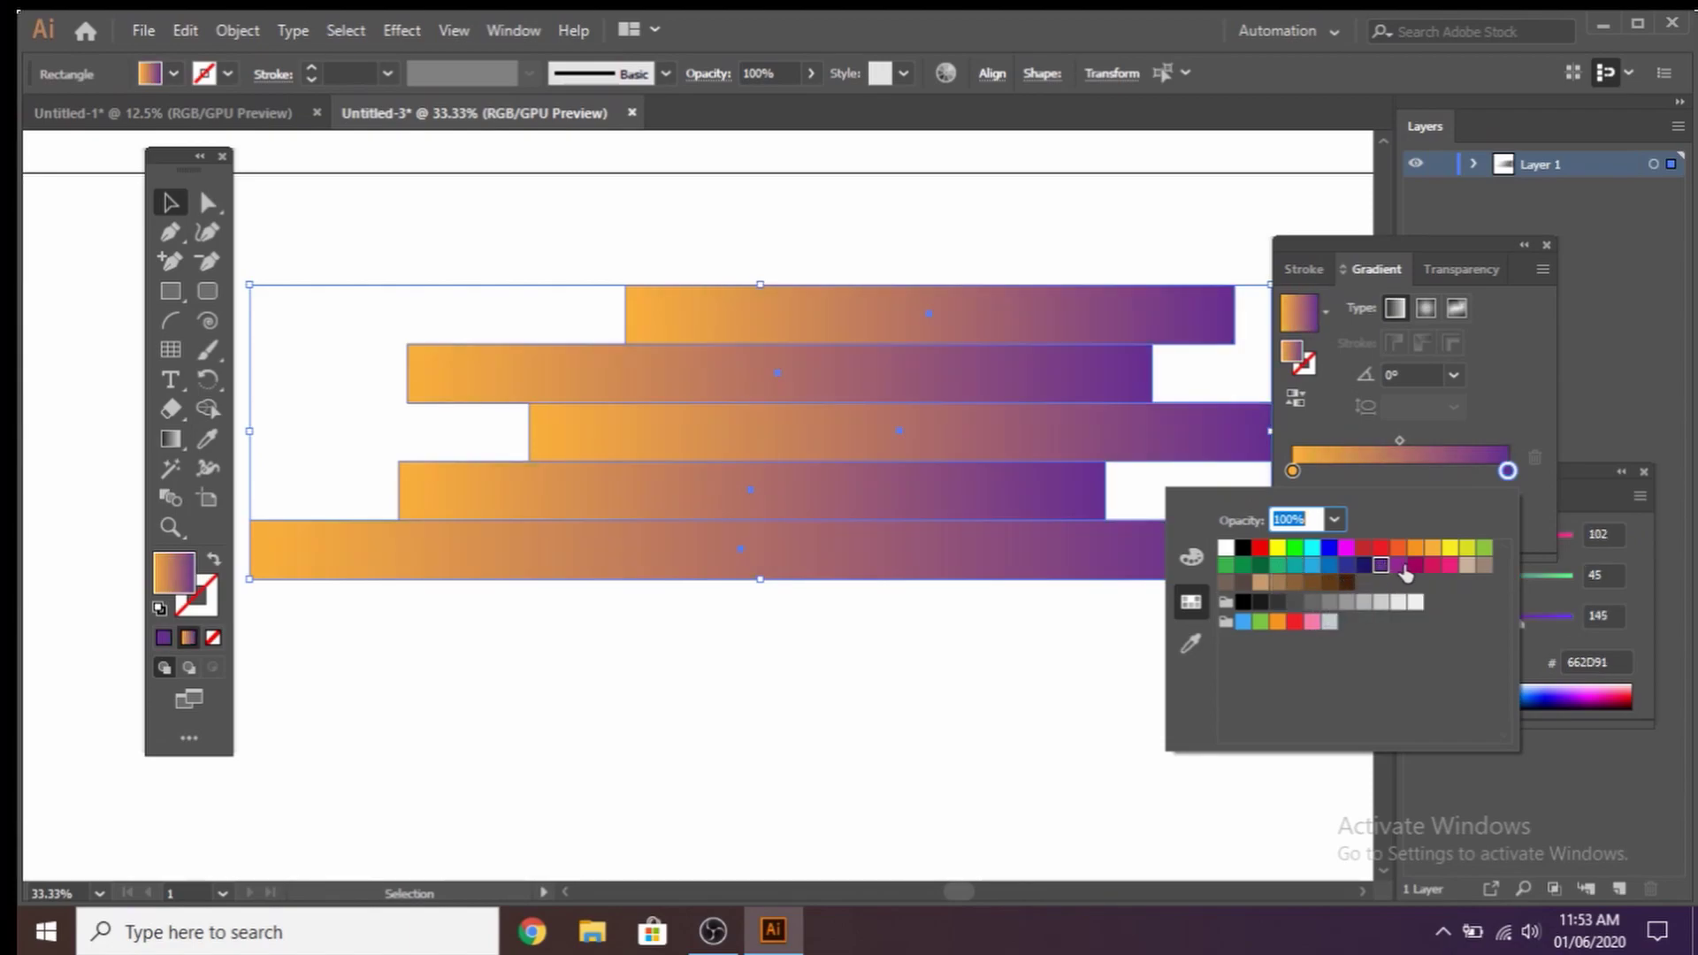
click(1398, 566)
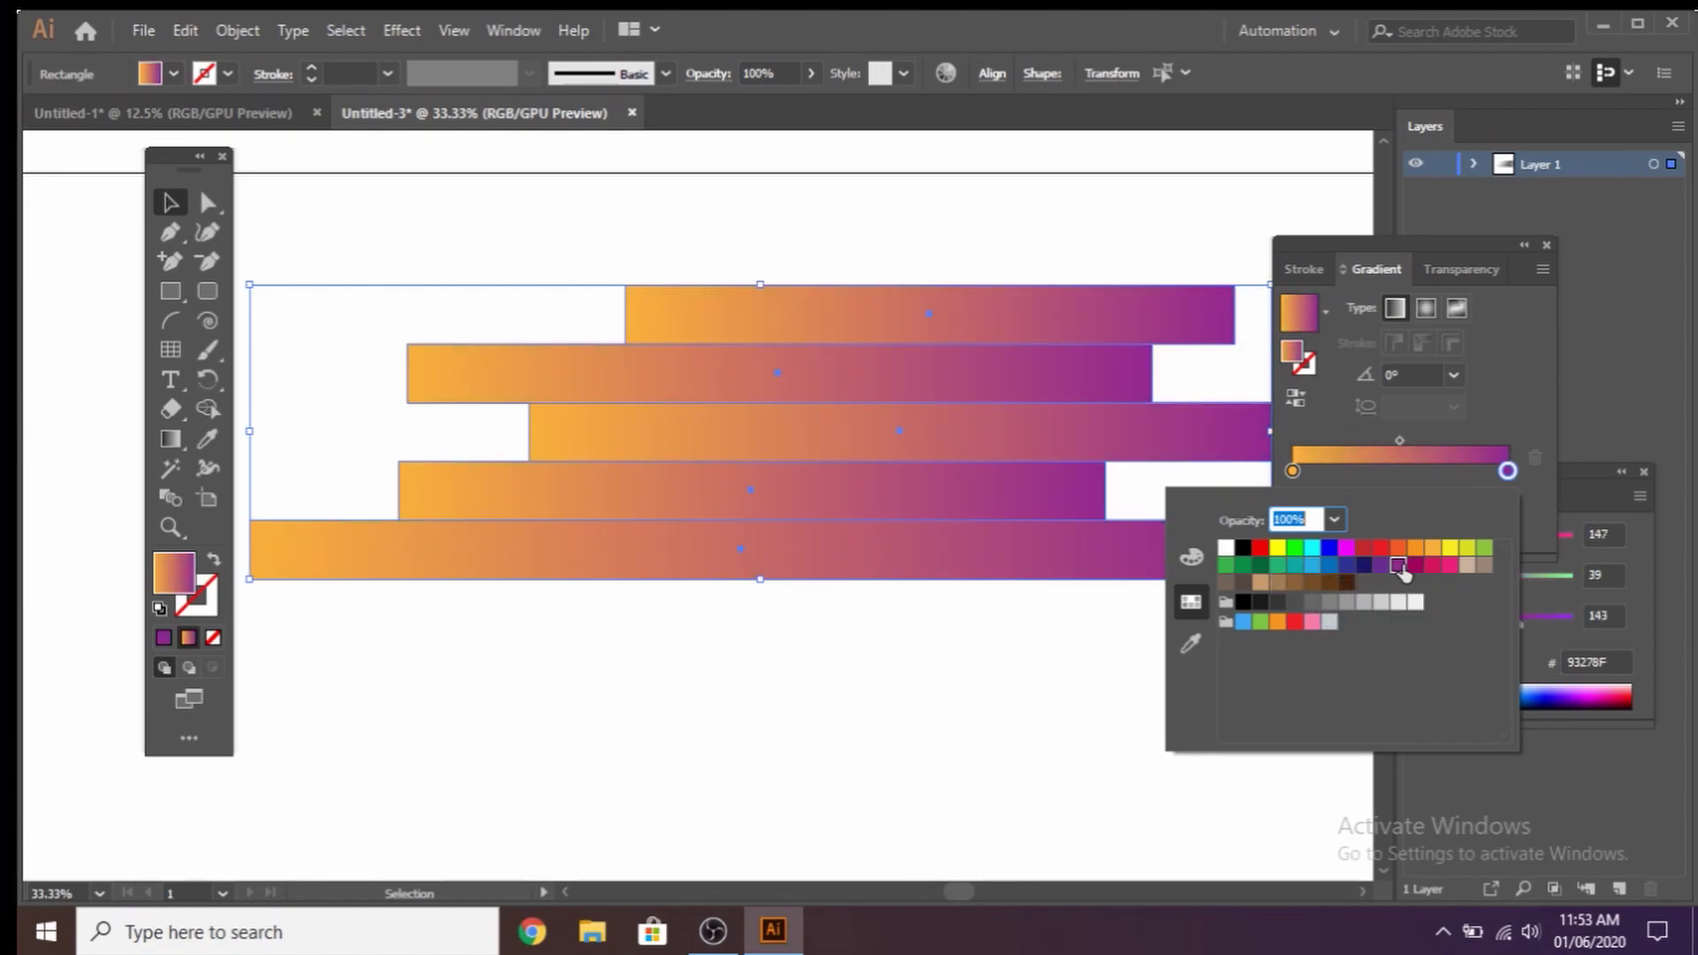
click(1040, 734)
click(159, 433)
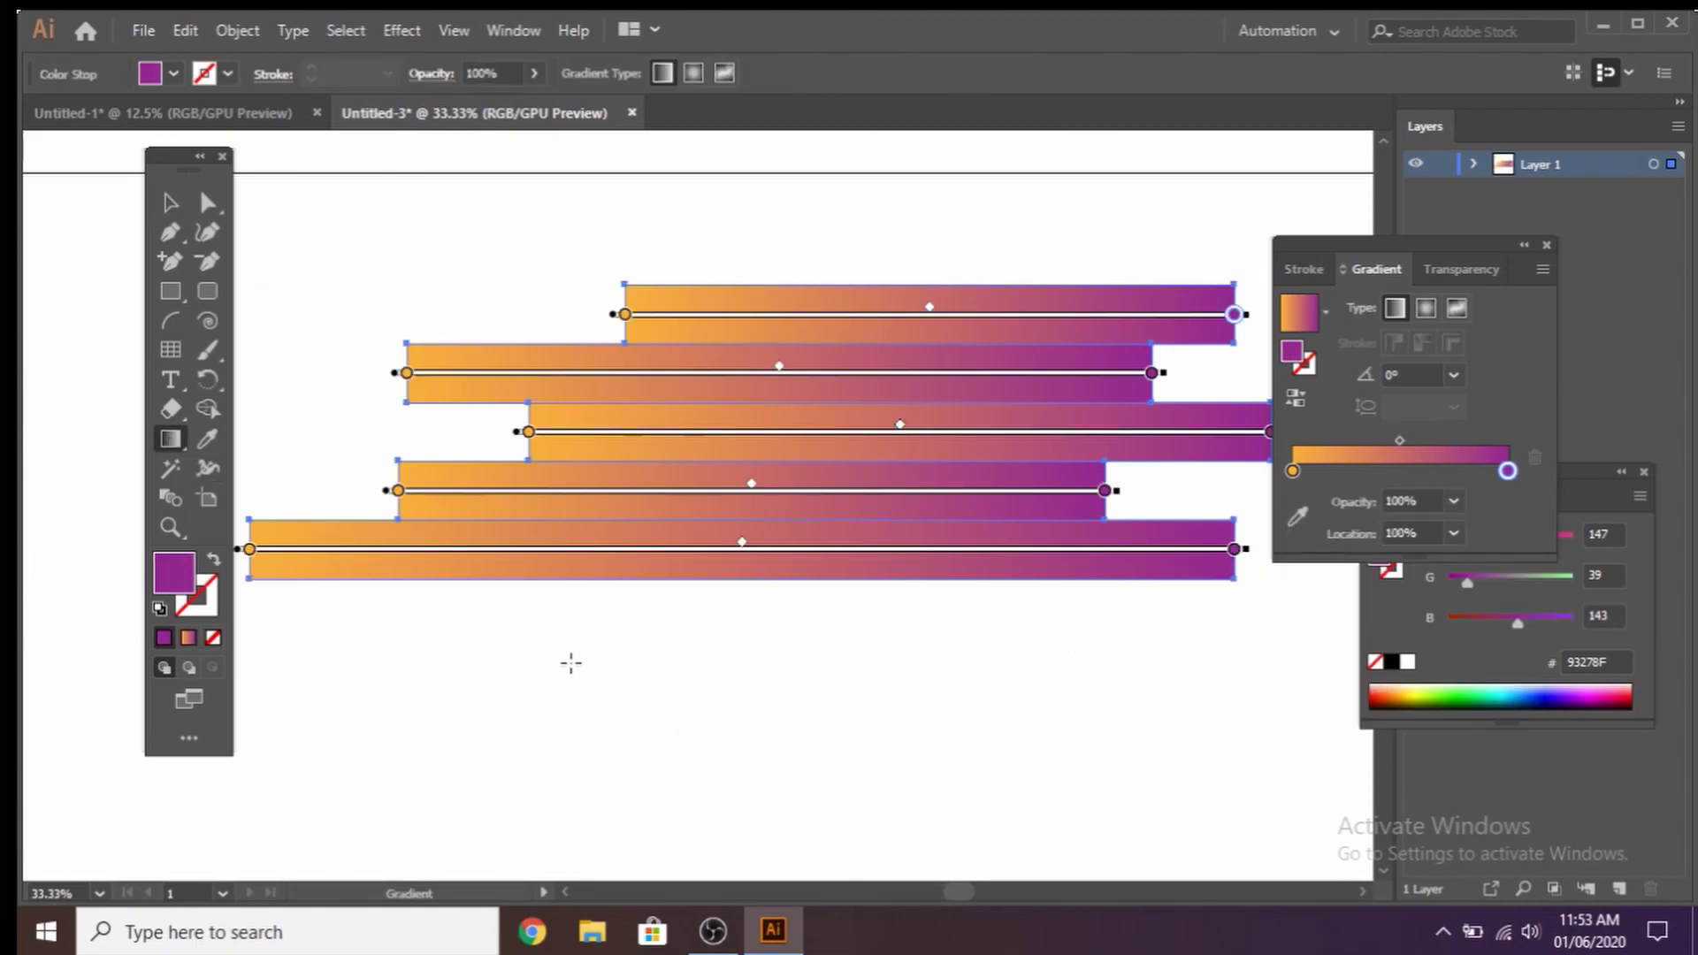
key(z)
alt+click(572, 660)
- Open the Pathfinder panel, dismiss the empty Divide warning, and reselect all five gradient bars
key(v)
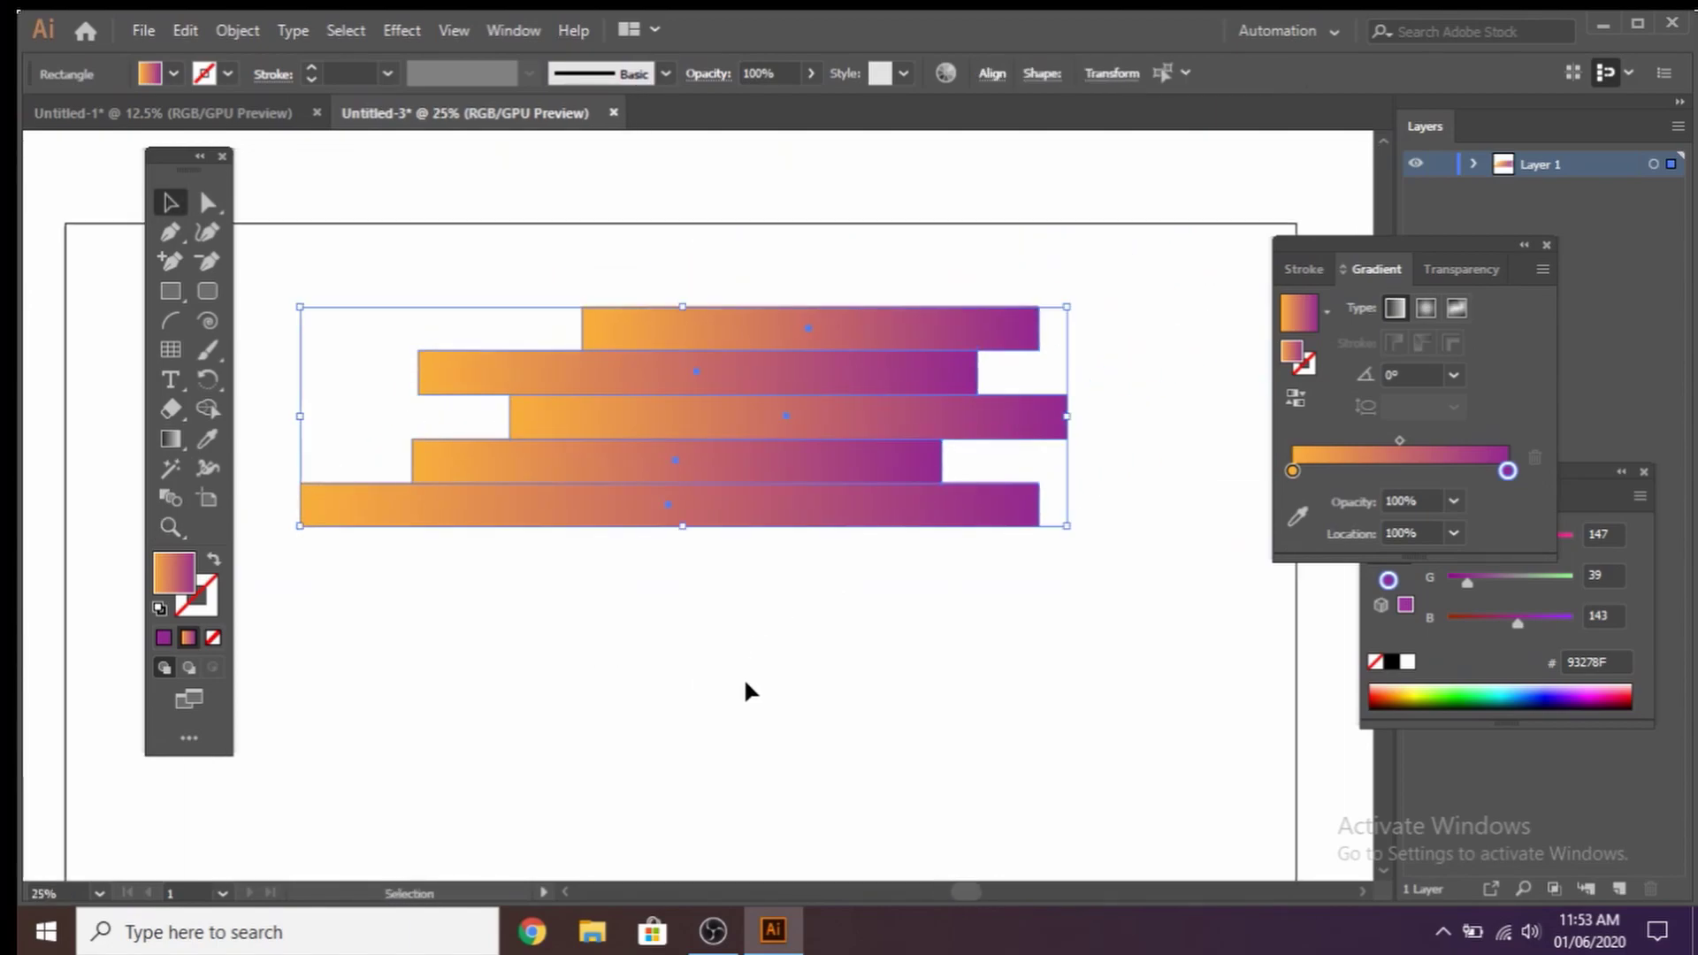
mouse_move(1149, 208)
mouse_down()
mouse_move(950, 409)
mouse_move(265, 643)
mouse_up()
click(402, 30)
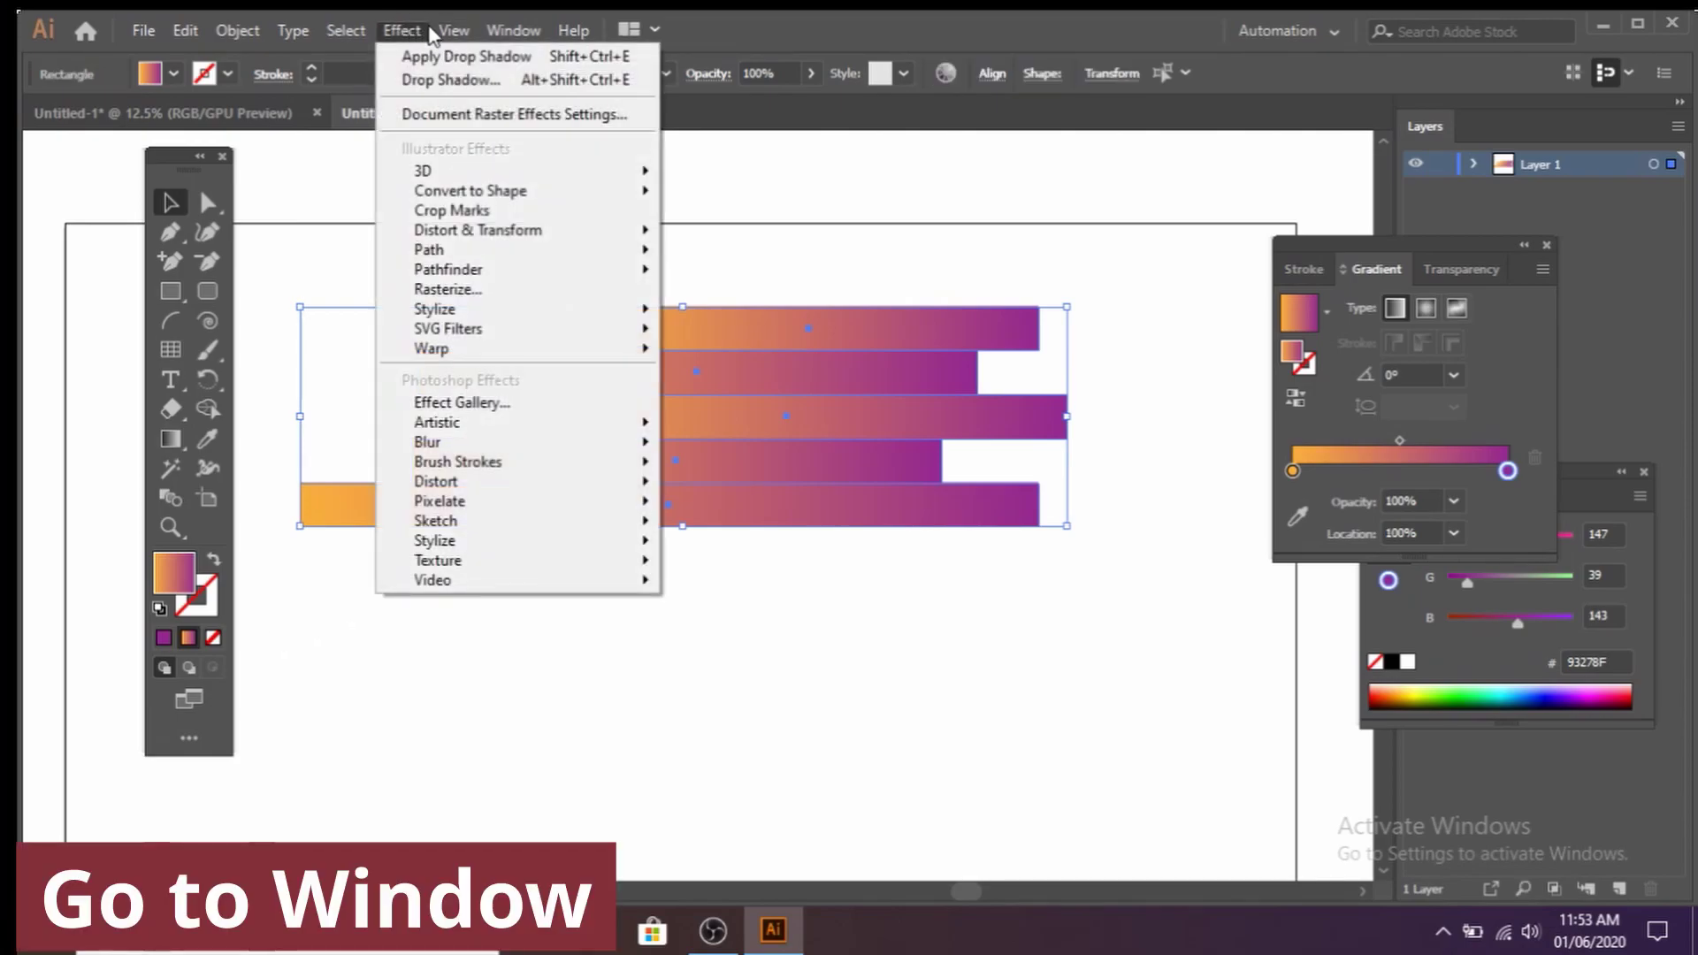
click(379, 189)
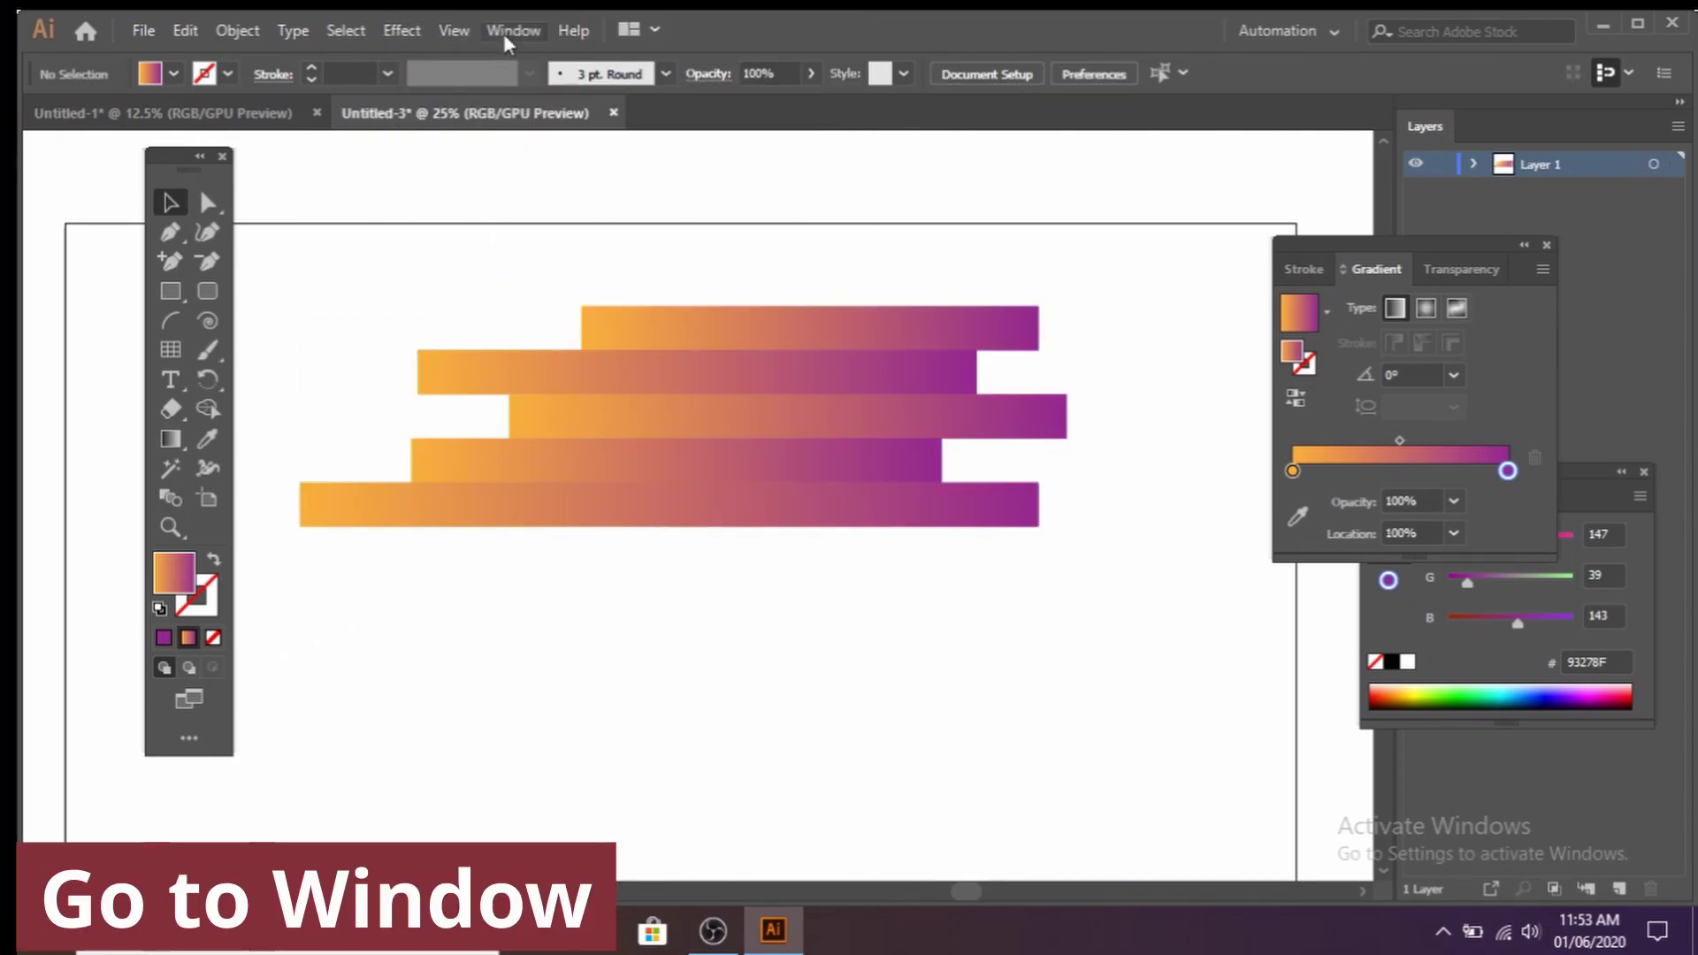
click(508, 29)
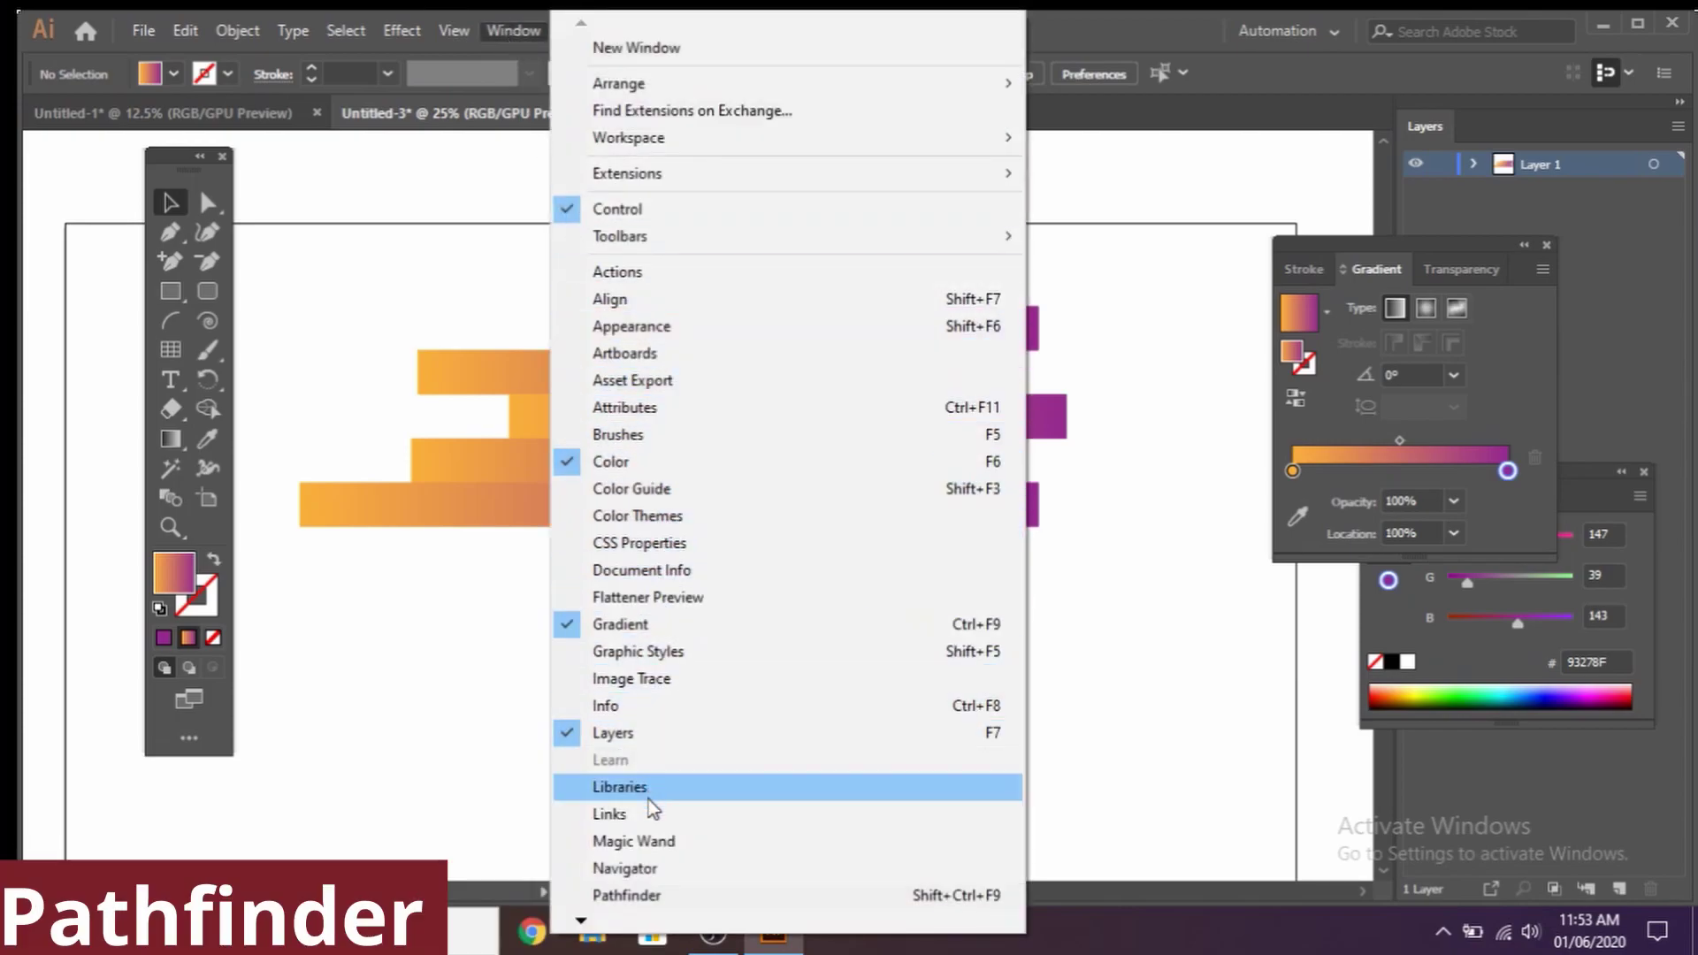
click(652, 896)
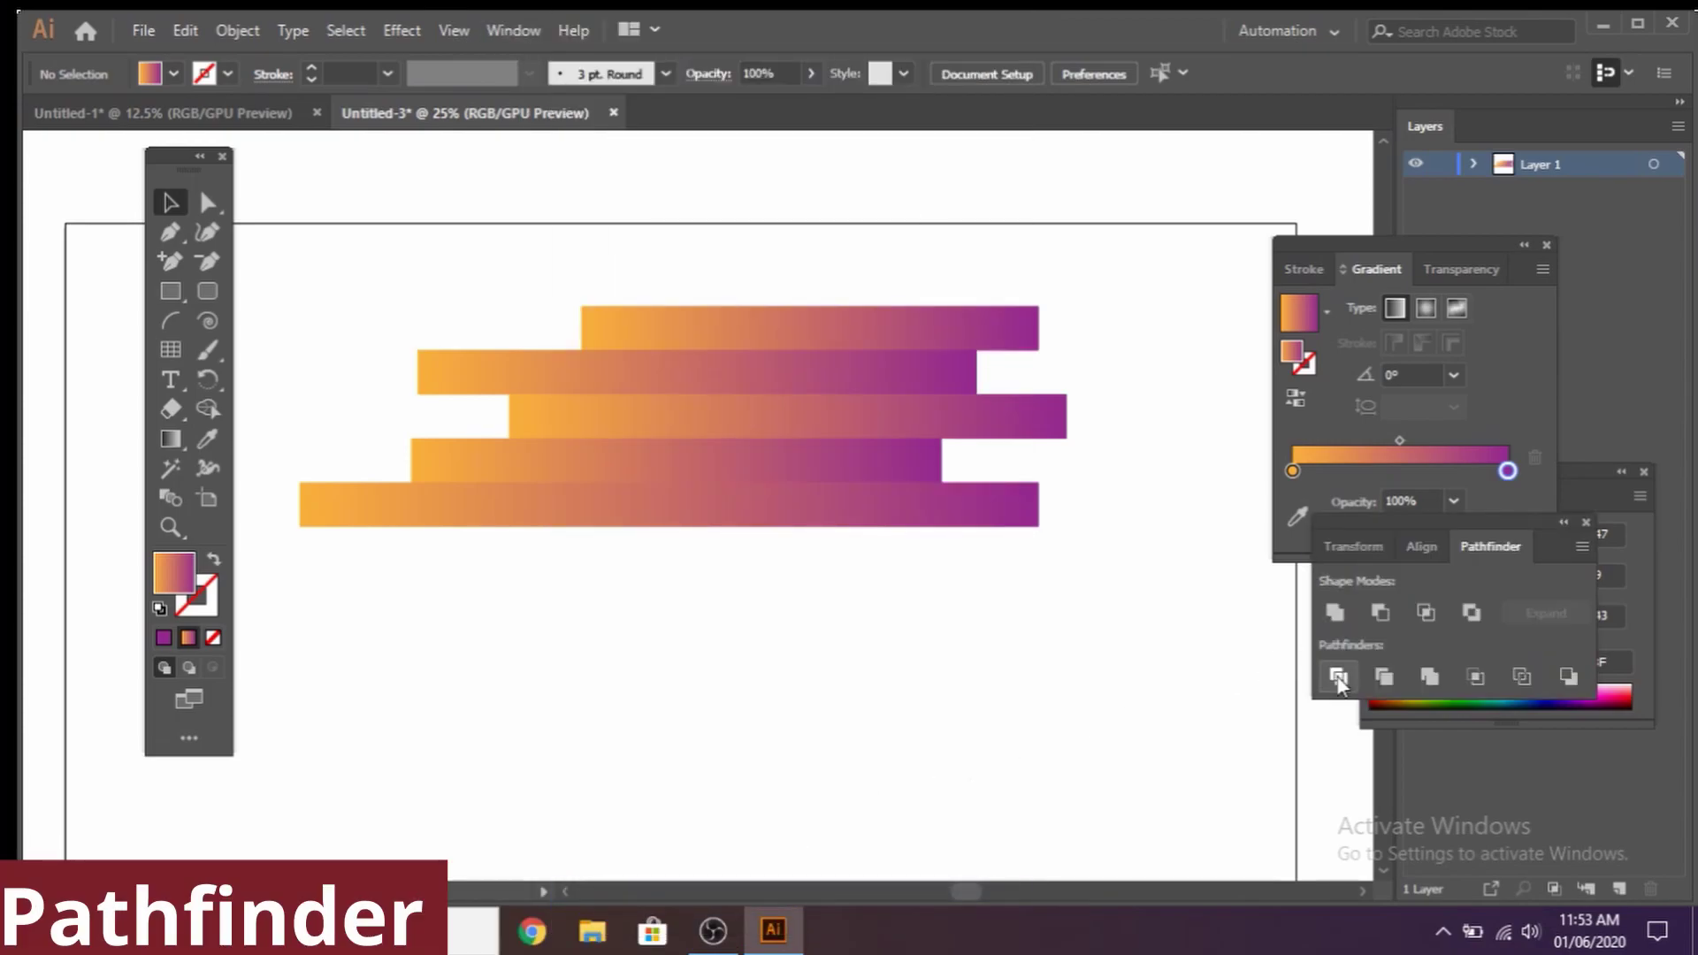
click(1334, 610)
click(1060, 504)
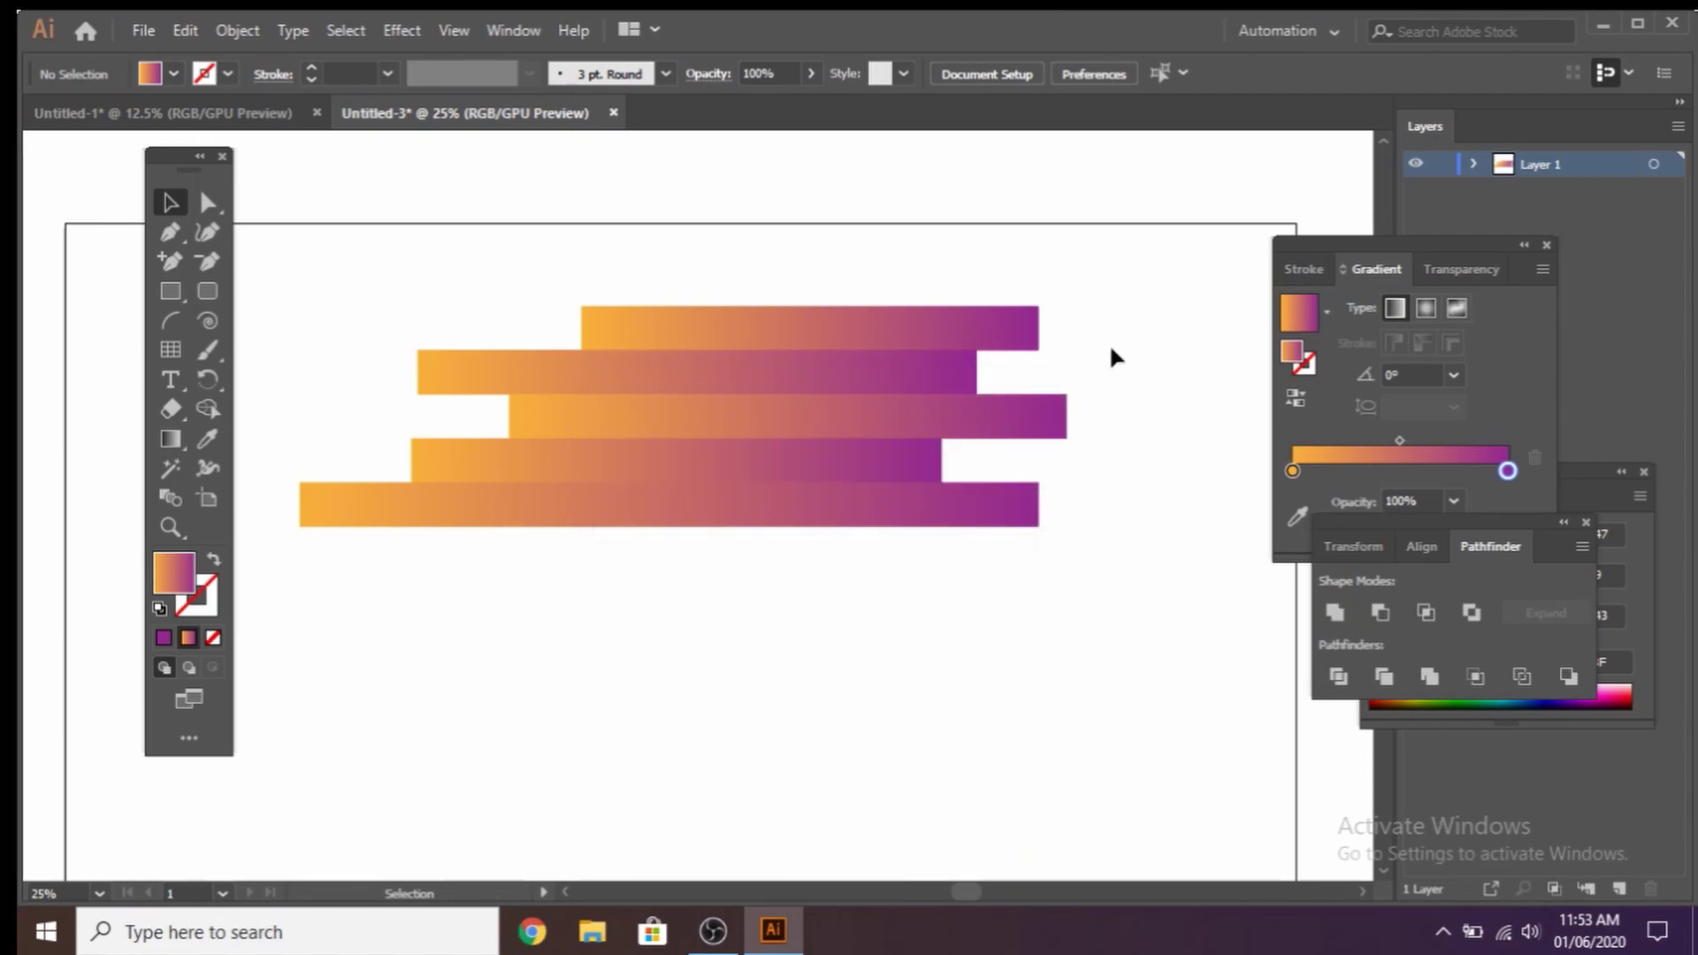
drag(1138, 258, 284, 625)
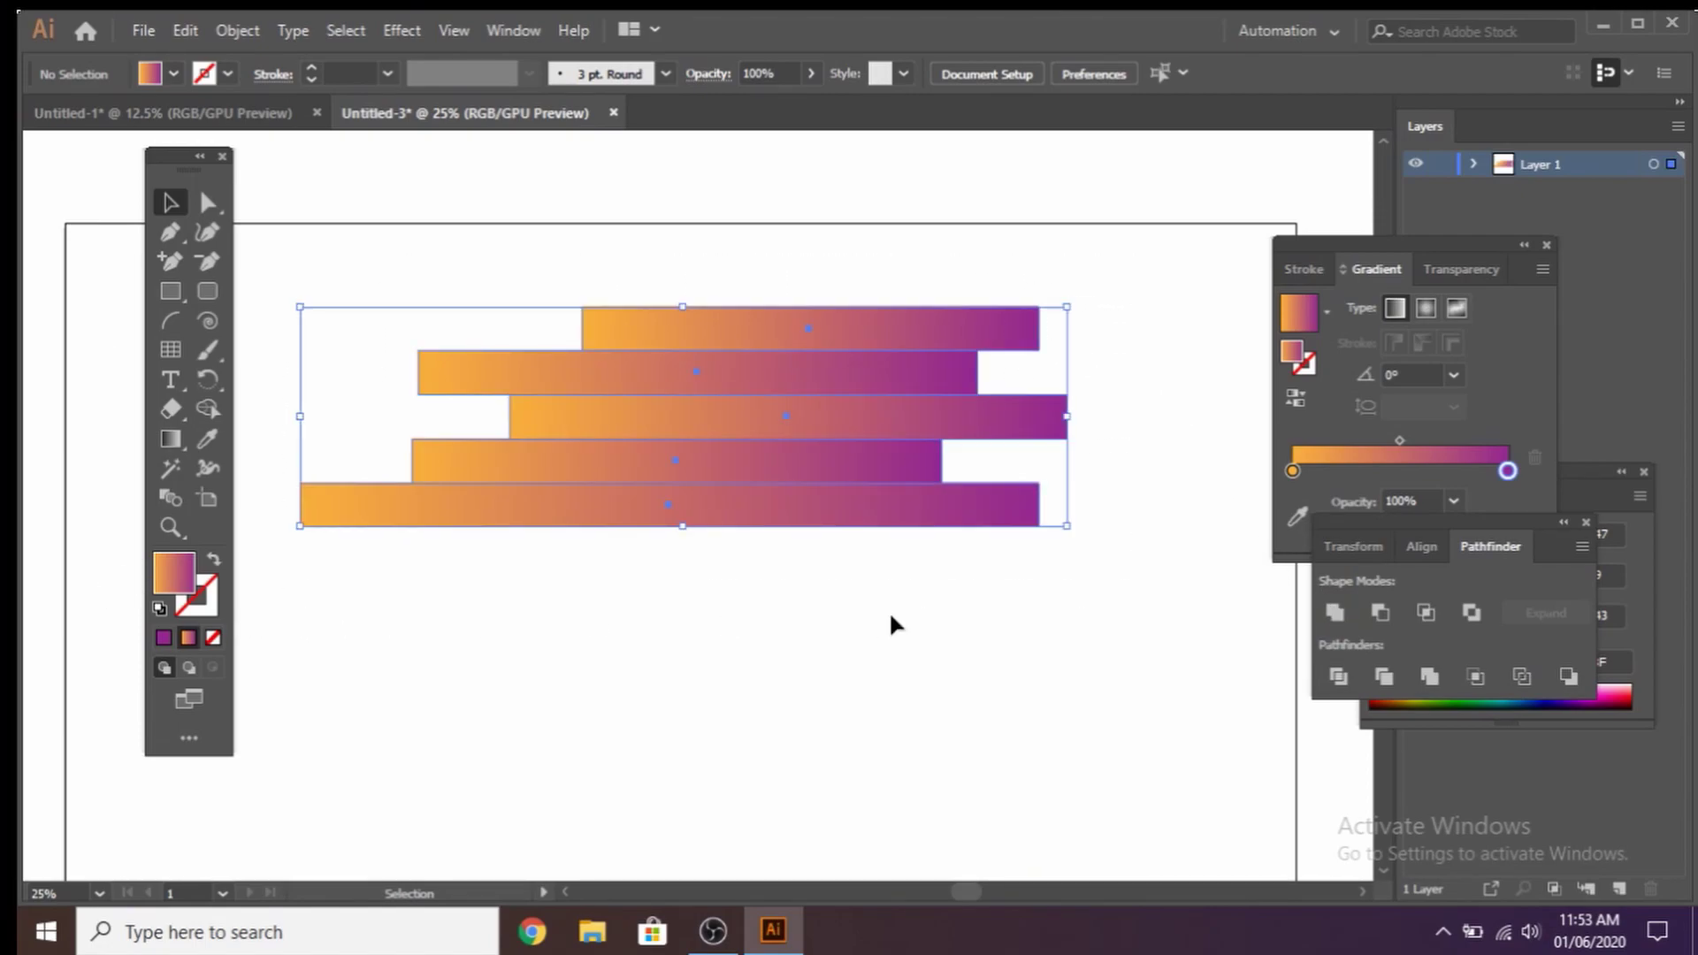
click(1343, 616)
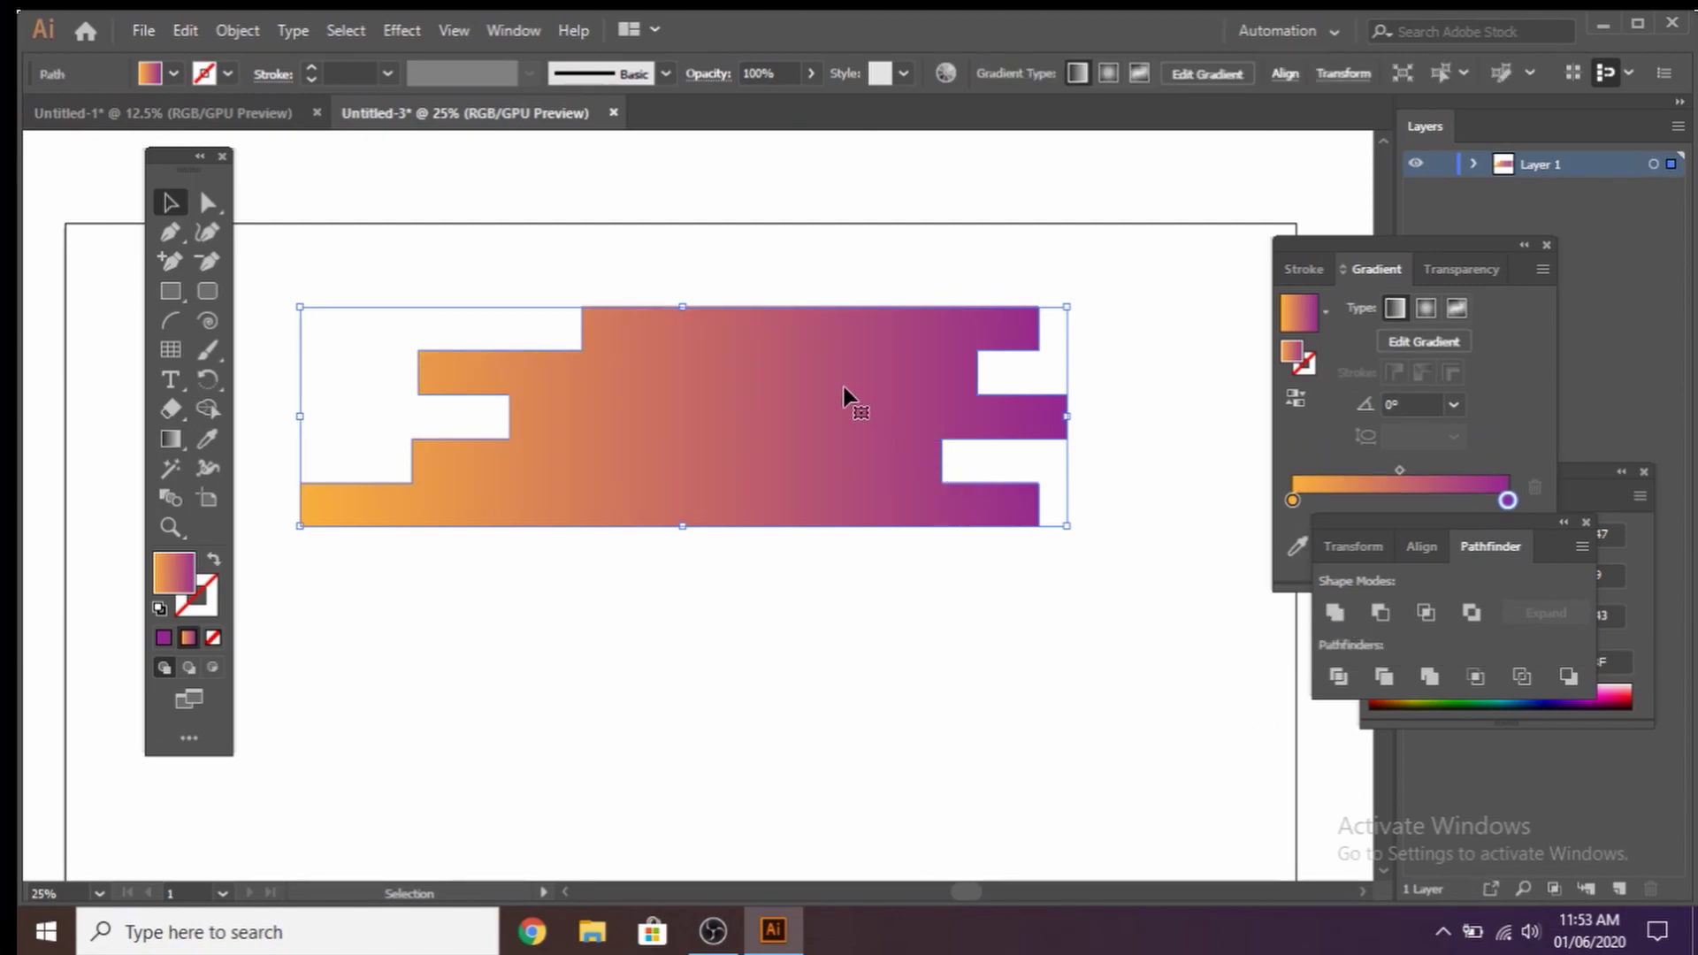
click(207, 210)
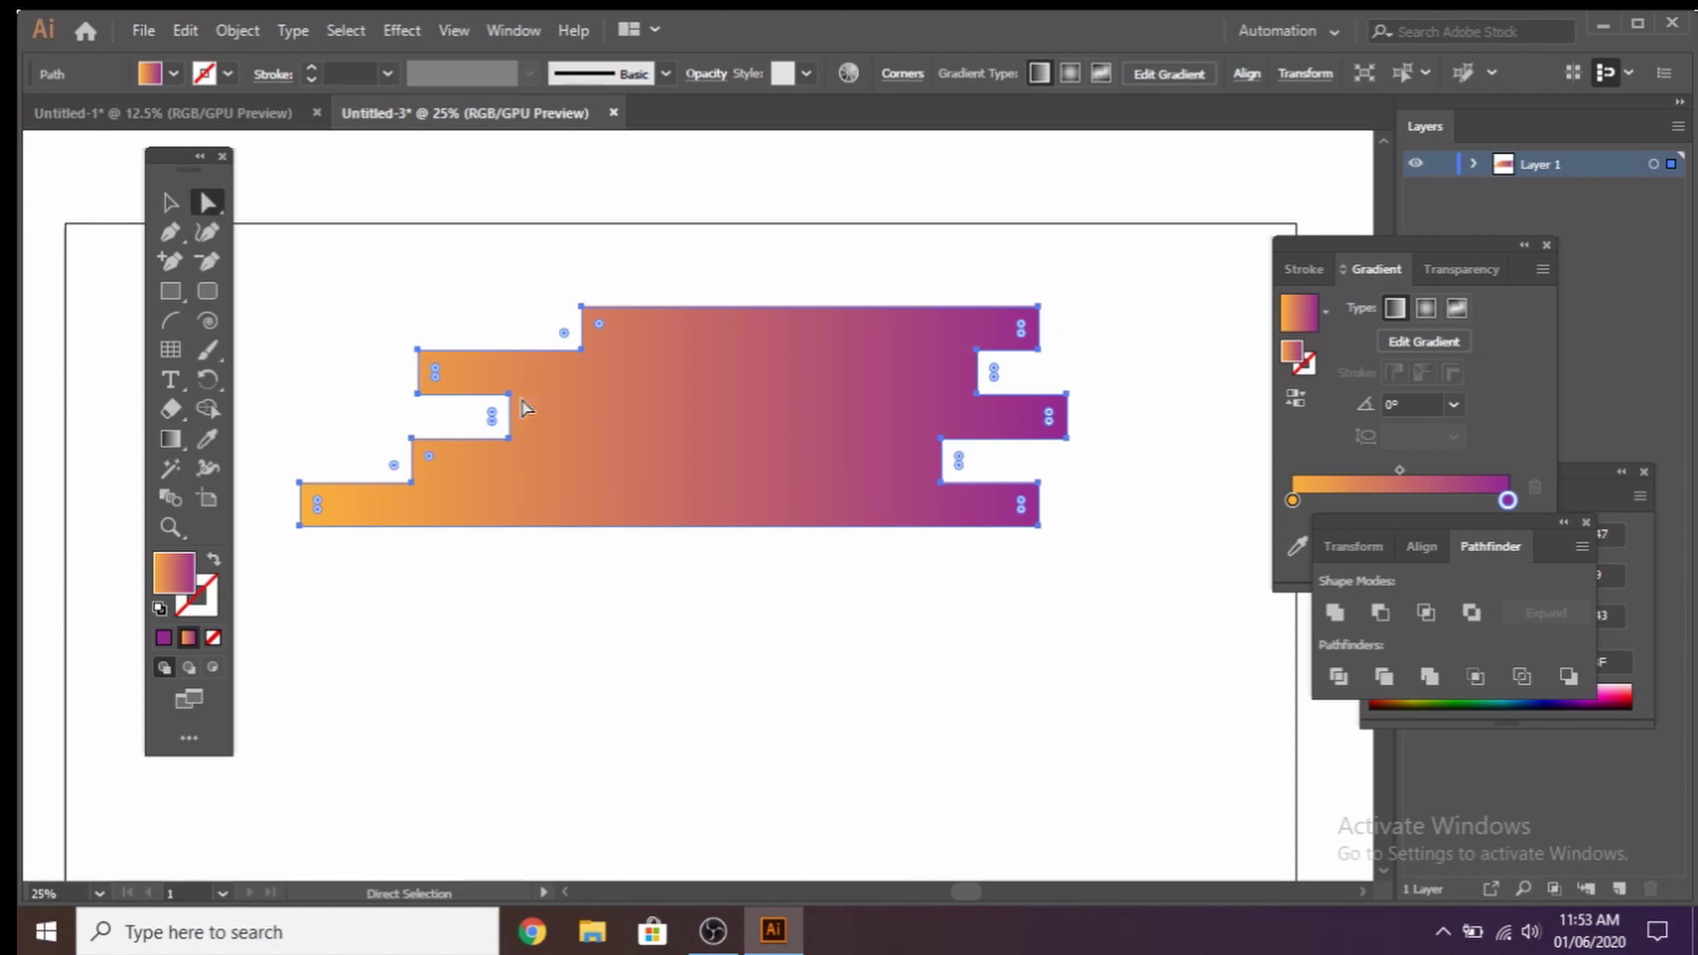
drag(599, 326, 782, 482)
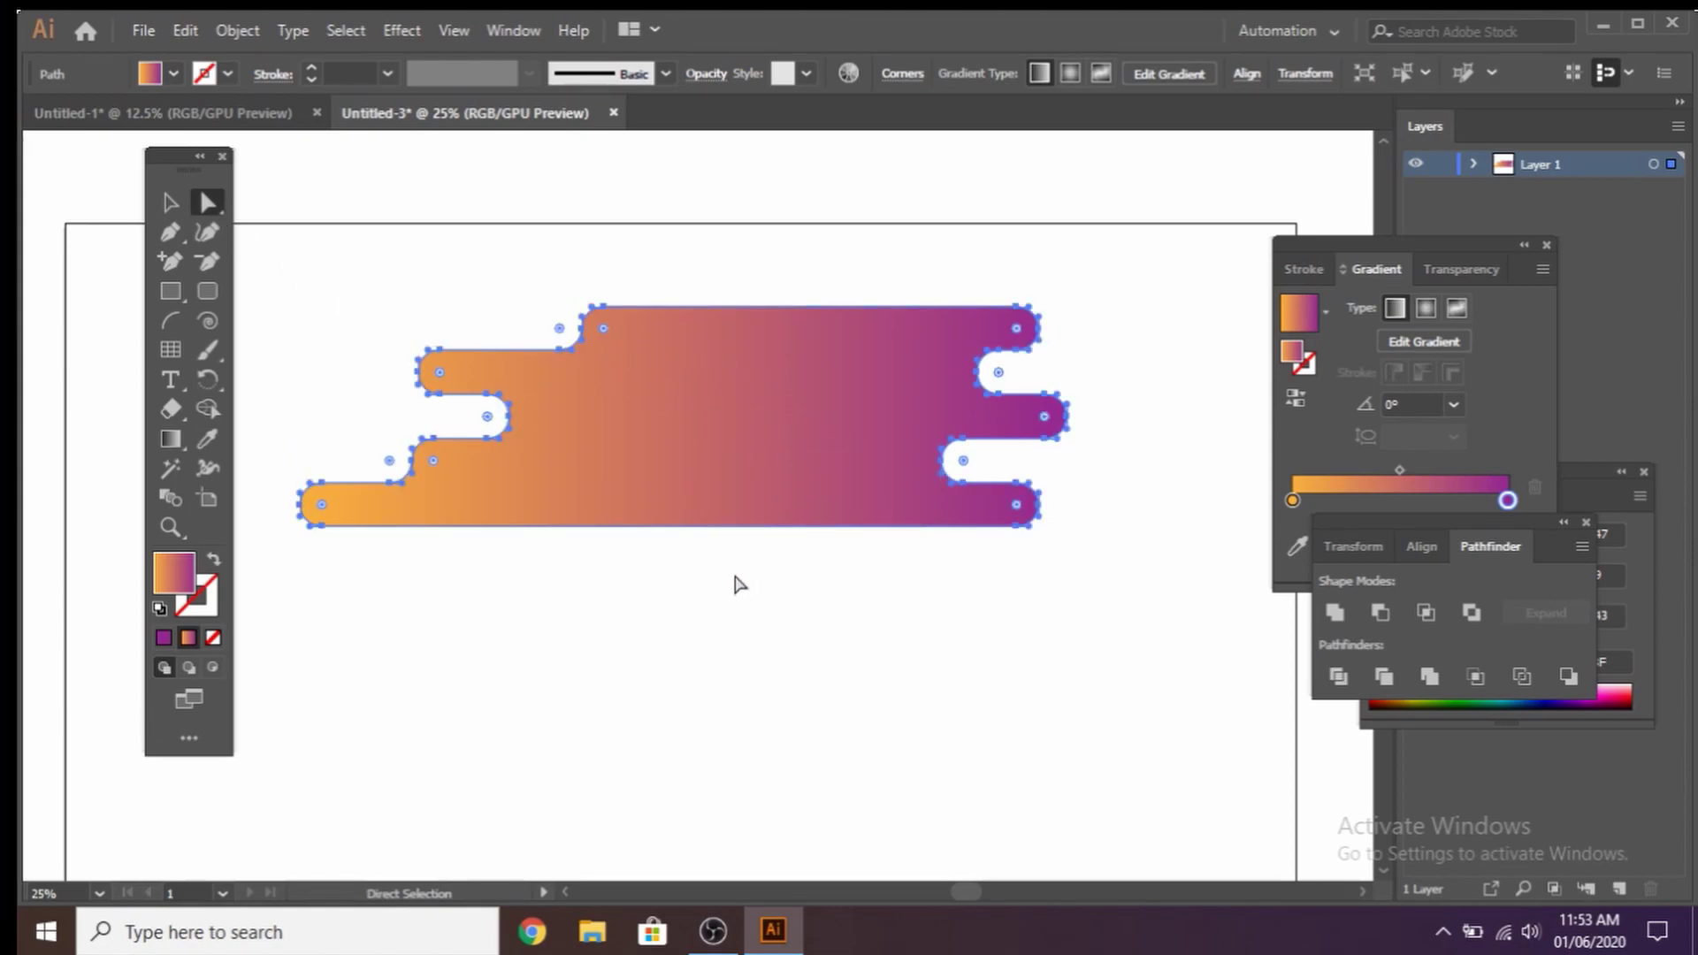
click(811, 637)
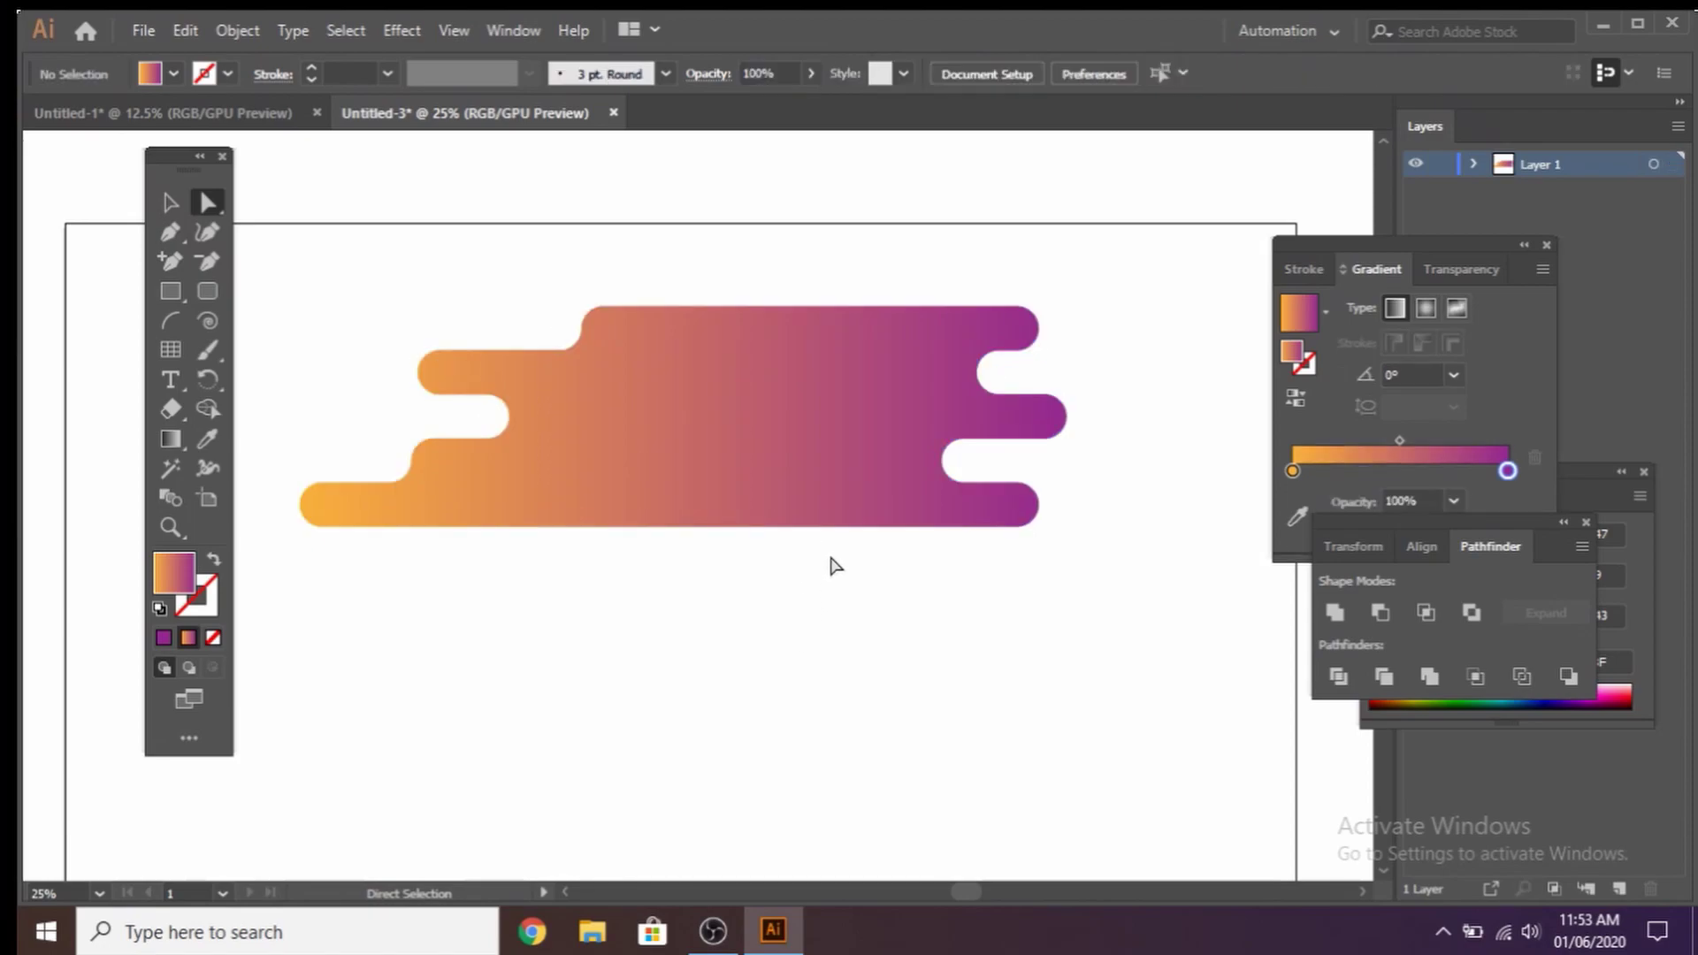
mouse_move(856, 652)
mouse_down()
mouse_move(981, 580)
mouse_move(814, 636)
mouse_up()
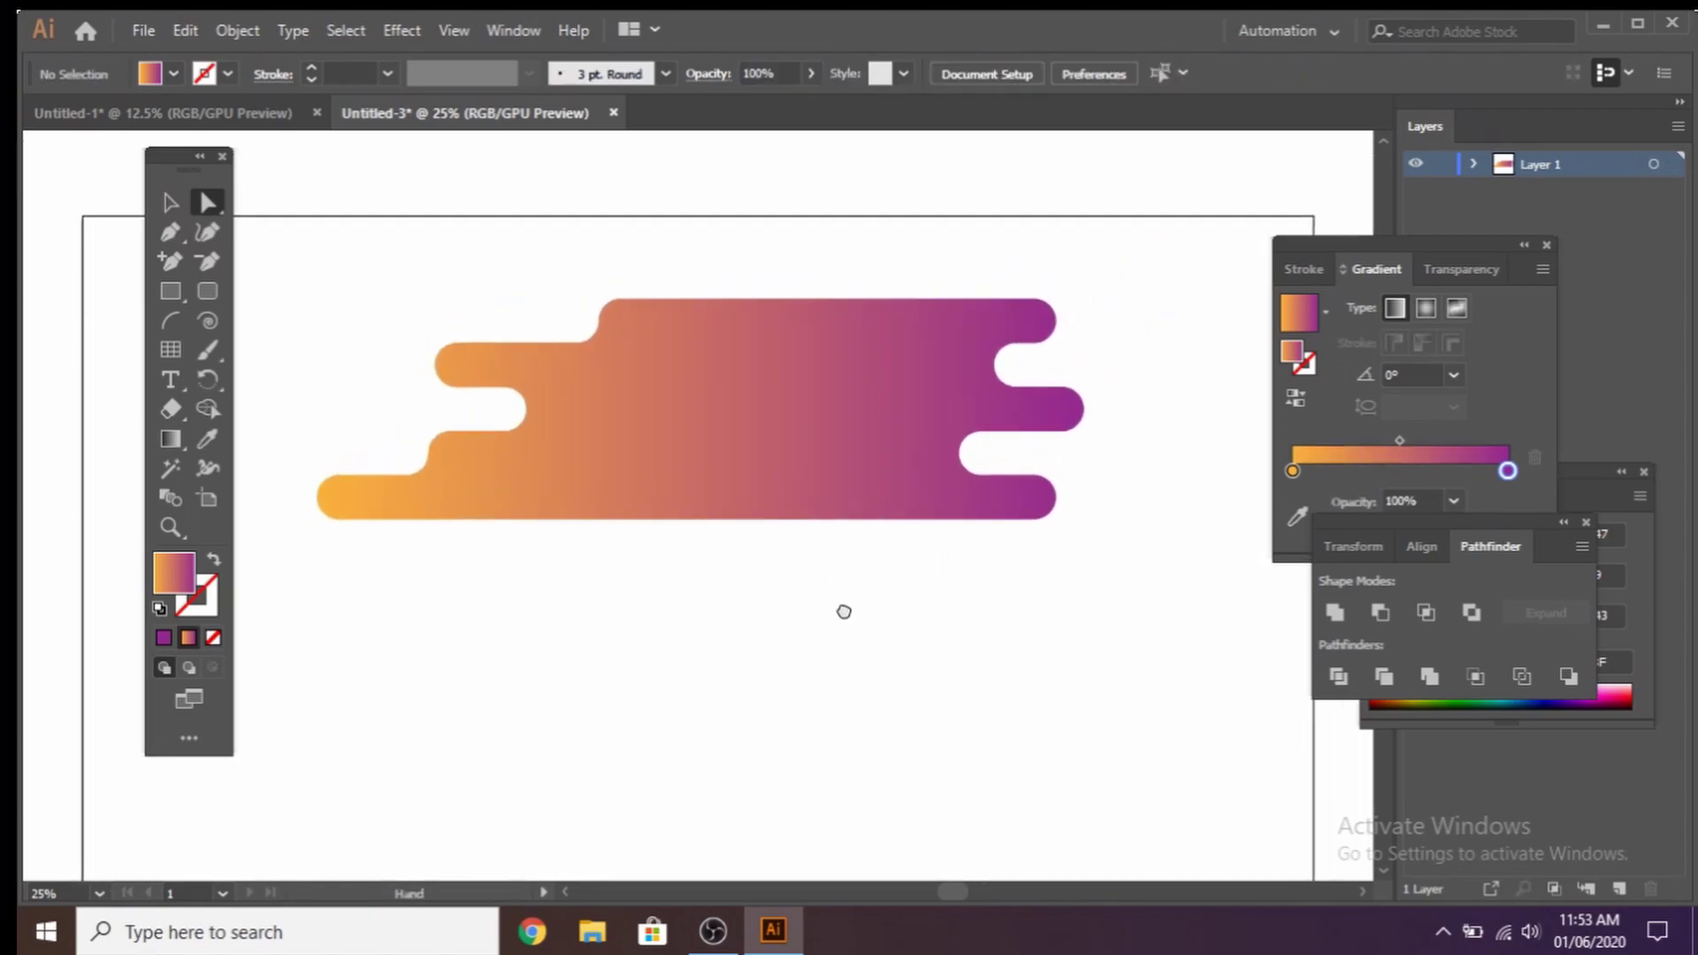
click(776, 446)
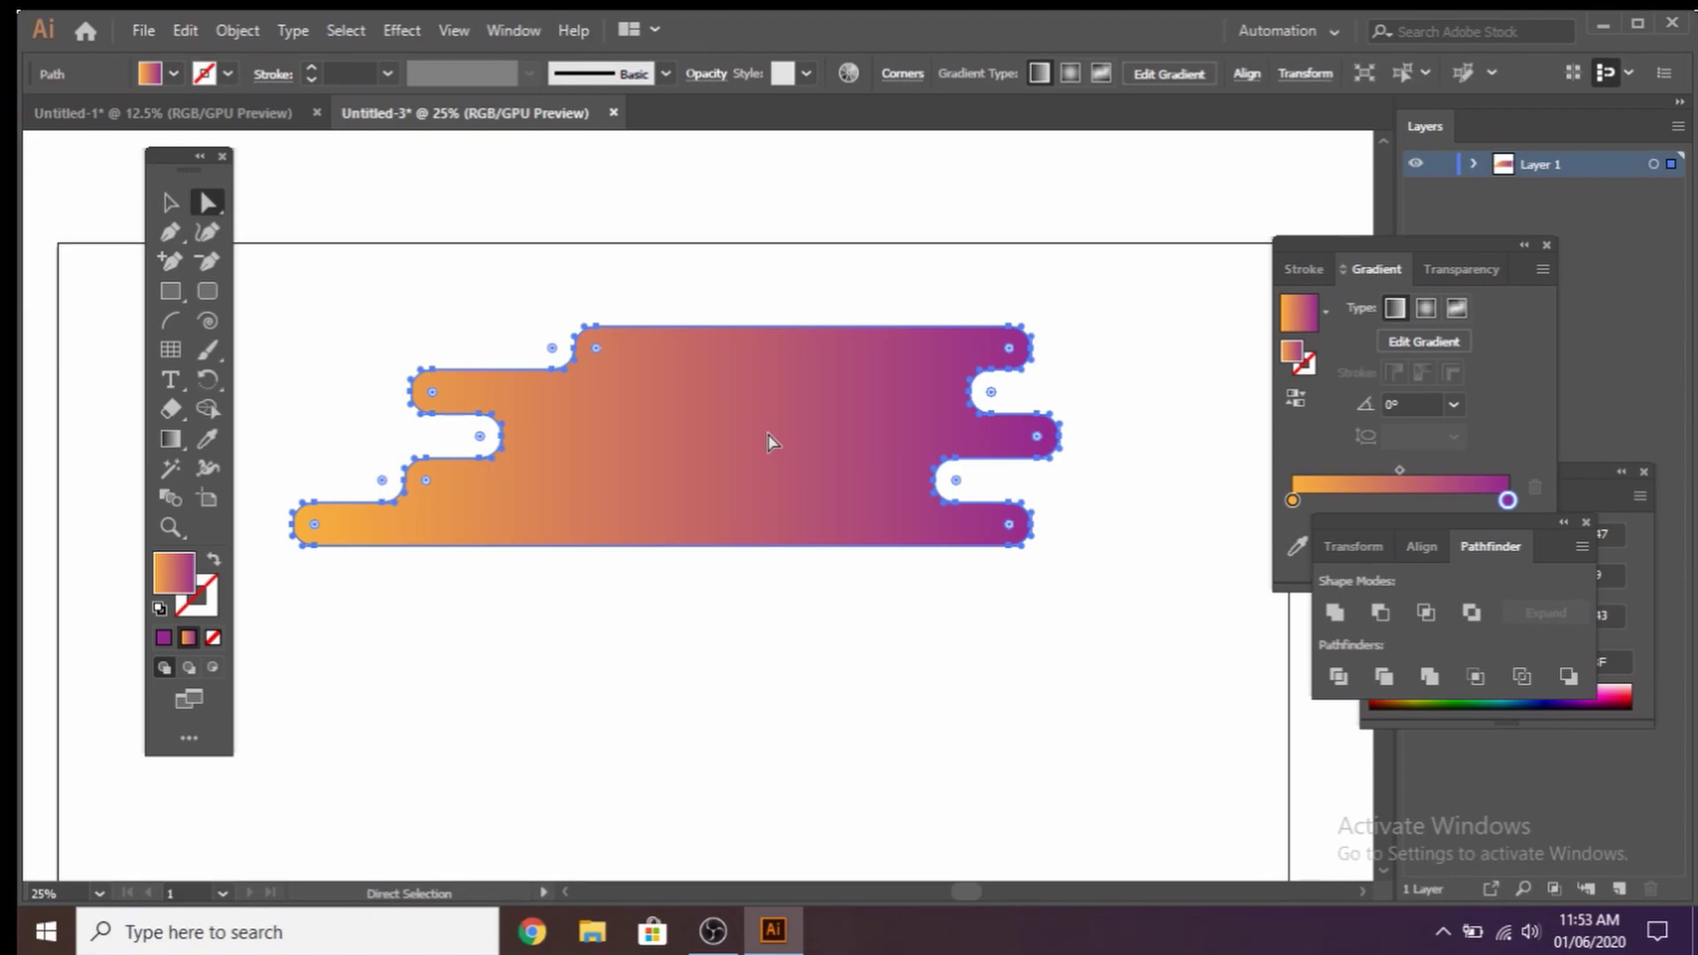
- Rotate the rounded gradient shape by 31° using Transform > Rotate
right_click(768, 438)
mouse_move(844, 753)
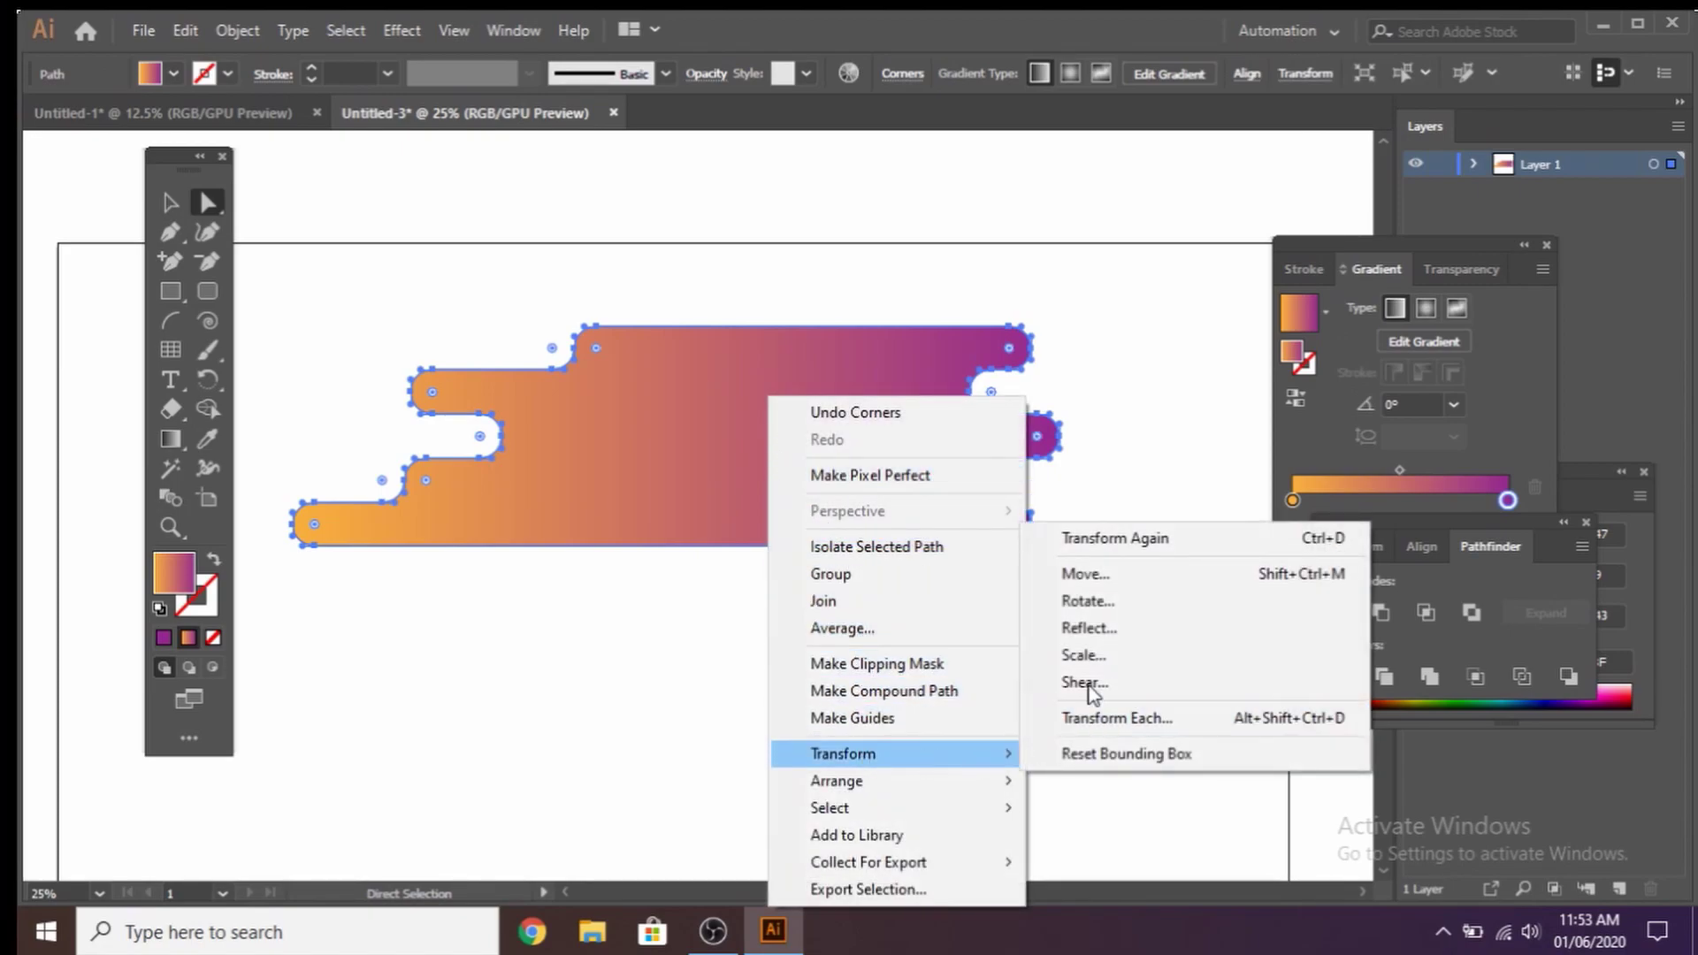
click(1121, 601)
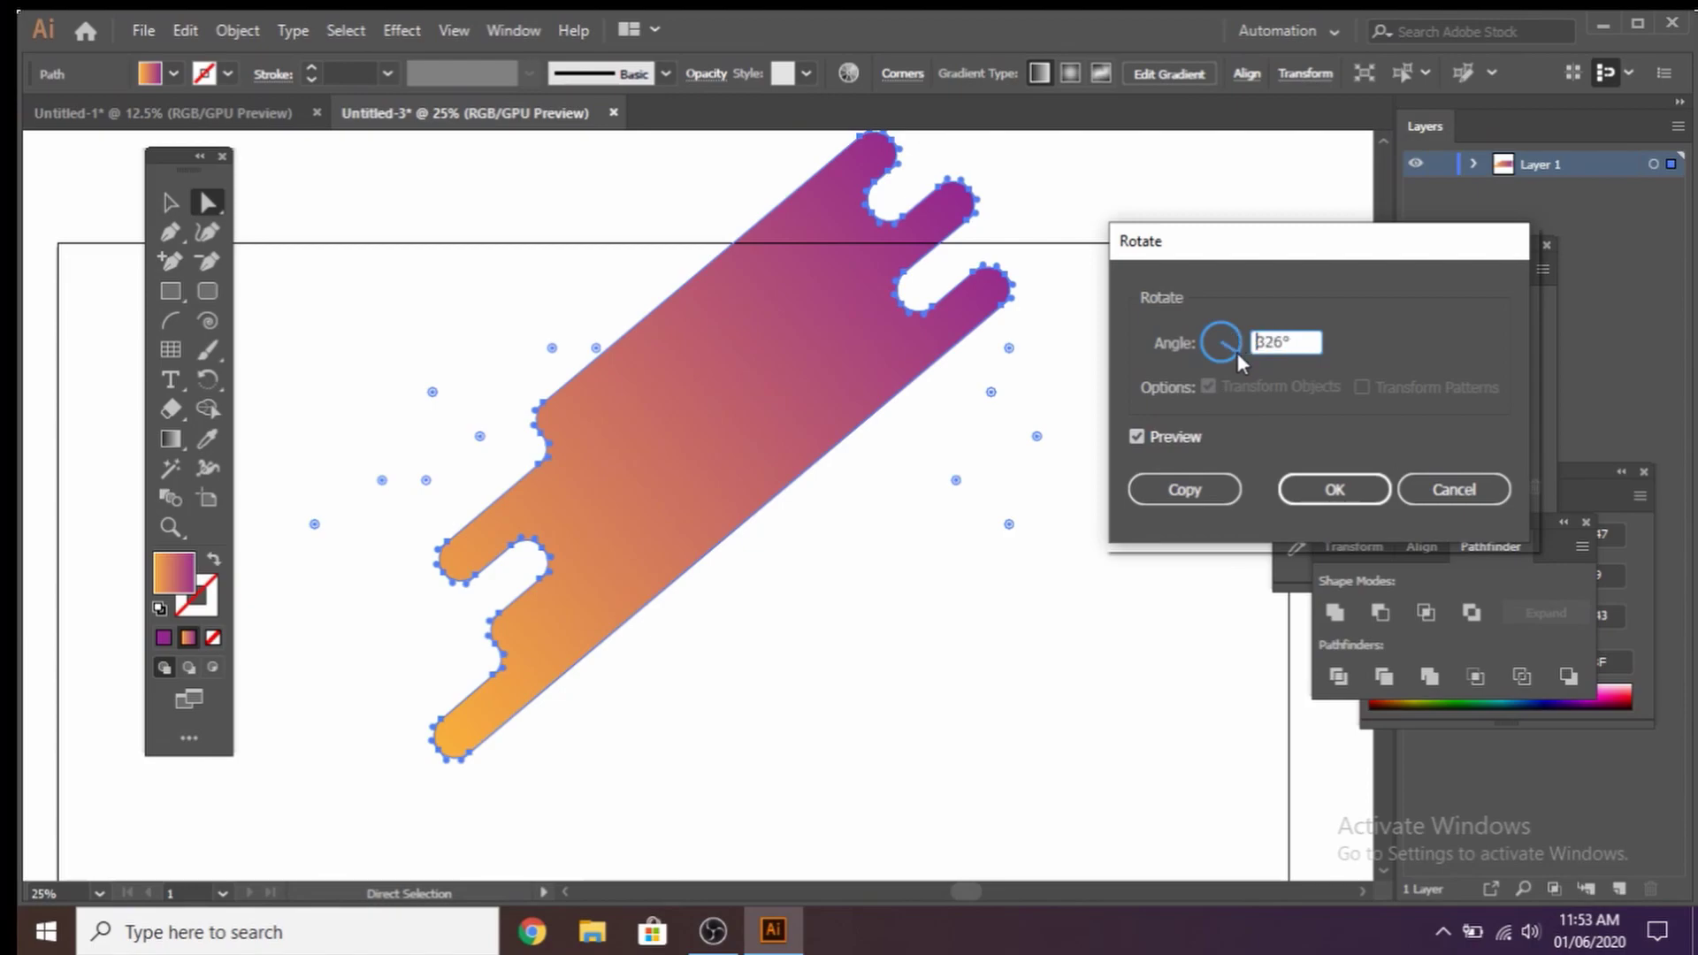
drag(1238, 348, 1242, 333)
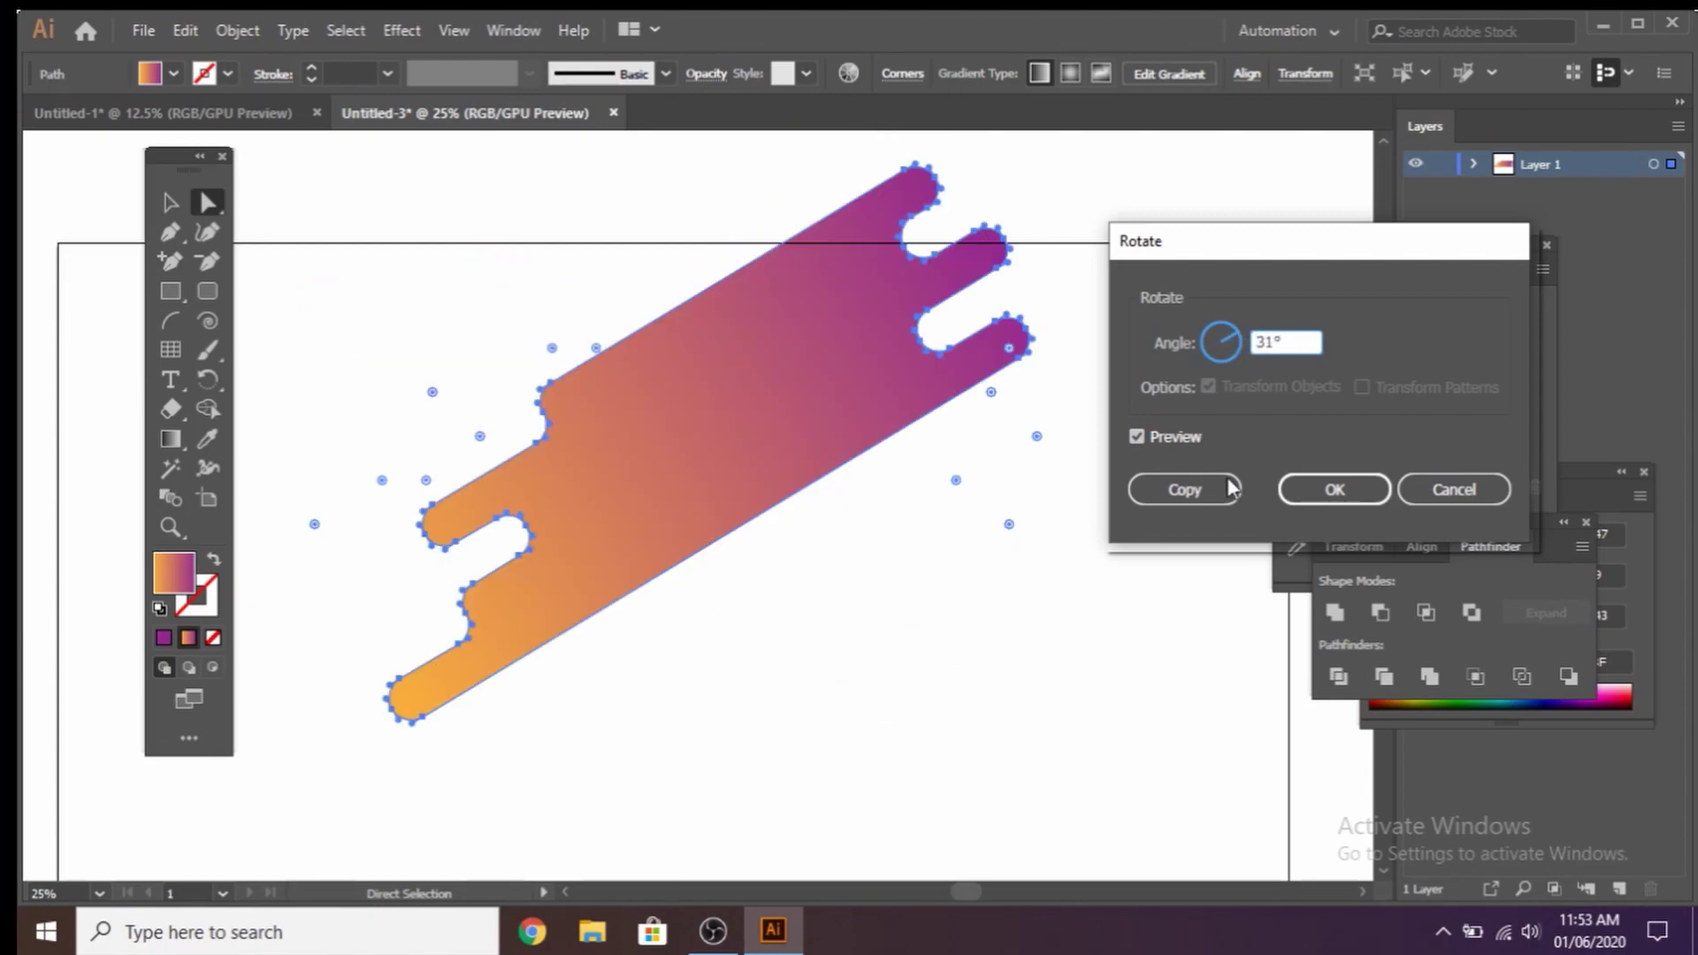
click(1326, 491)
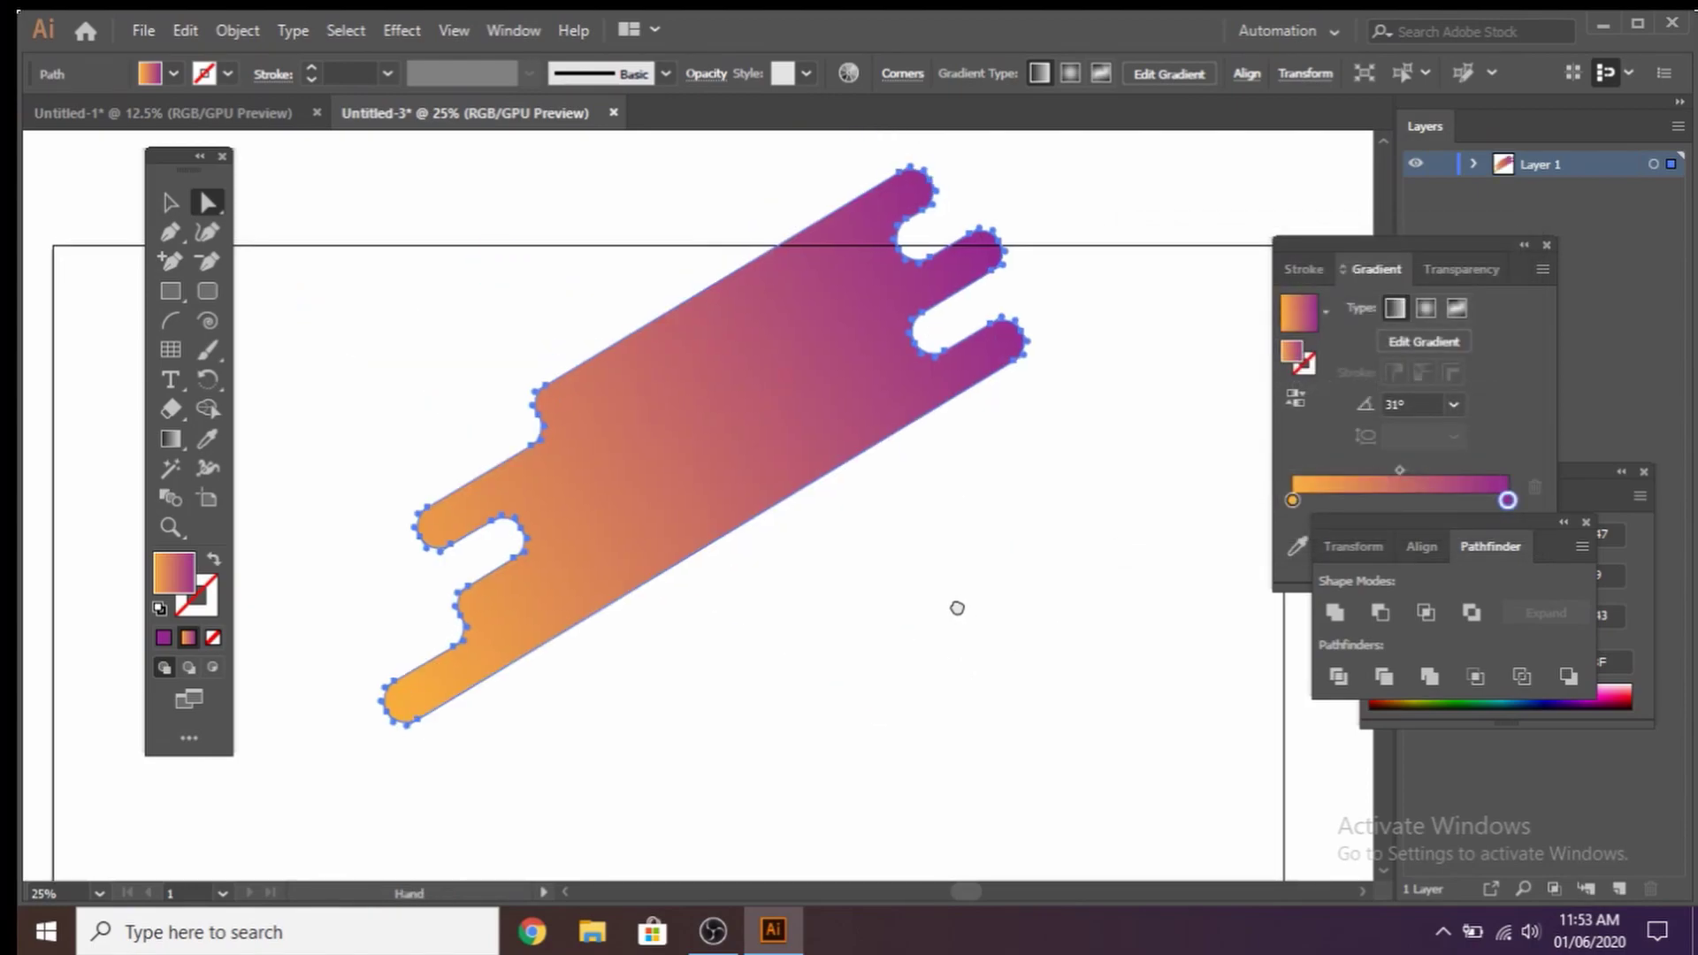
- Reselect the rotated bar shape and zoom in close on it
scroll(956, 606, right, 2)
scroll(956, 607, up, 1)
key(v)
click(751, 565)
click(731, 506)
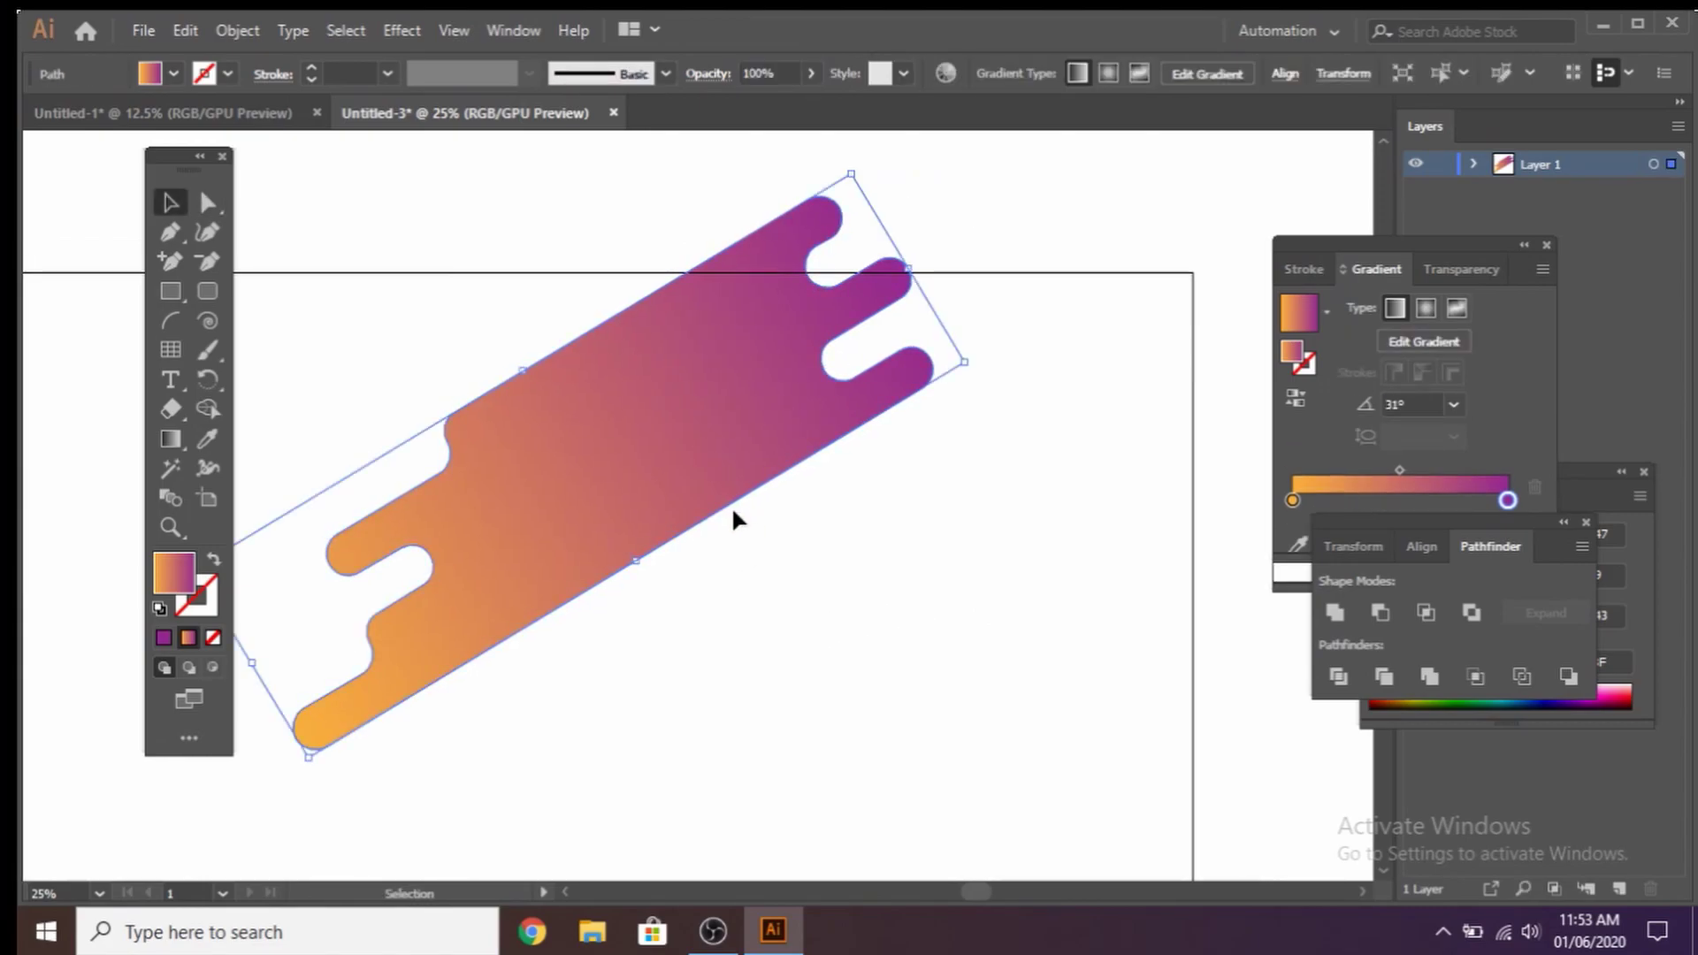
key(z)
click(576, 434)
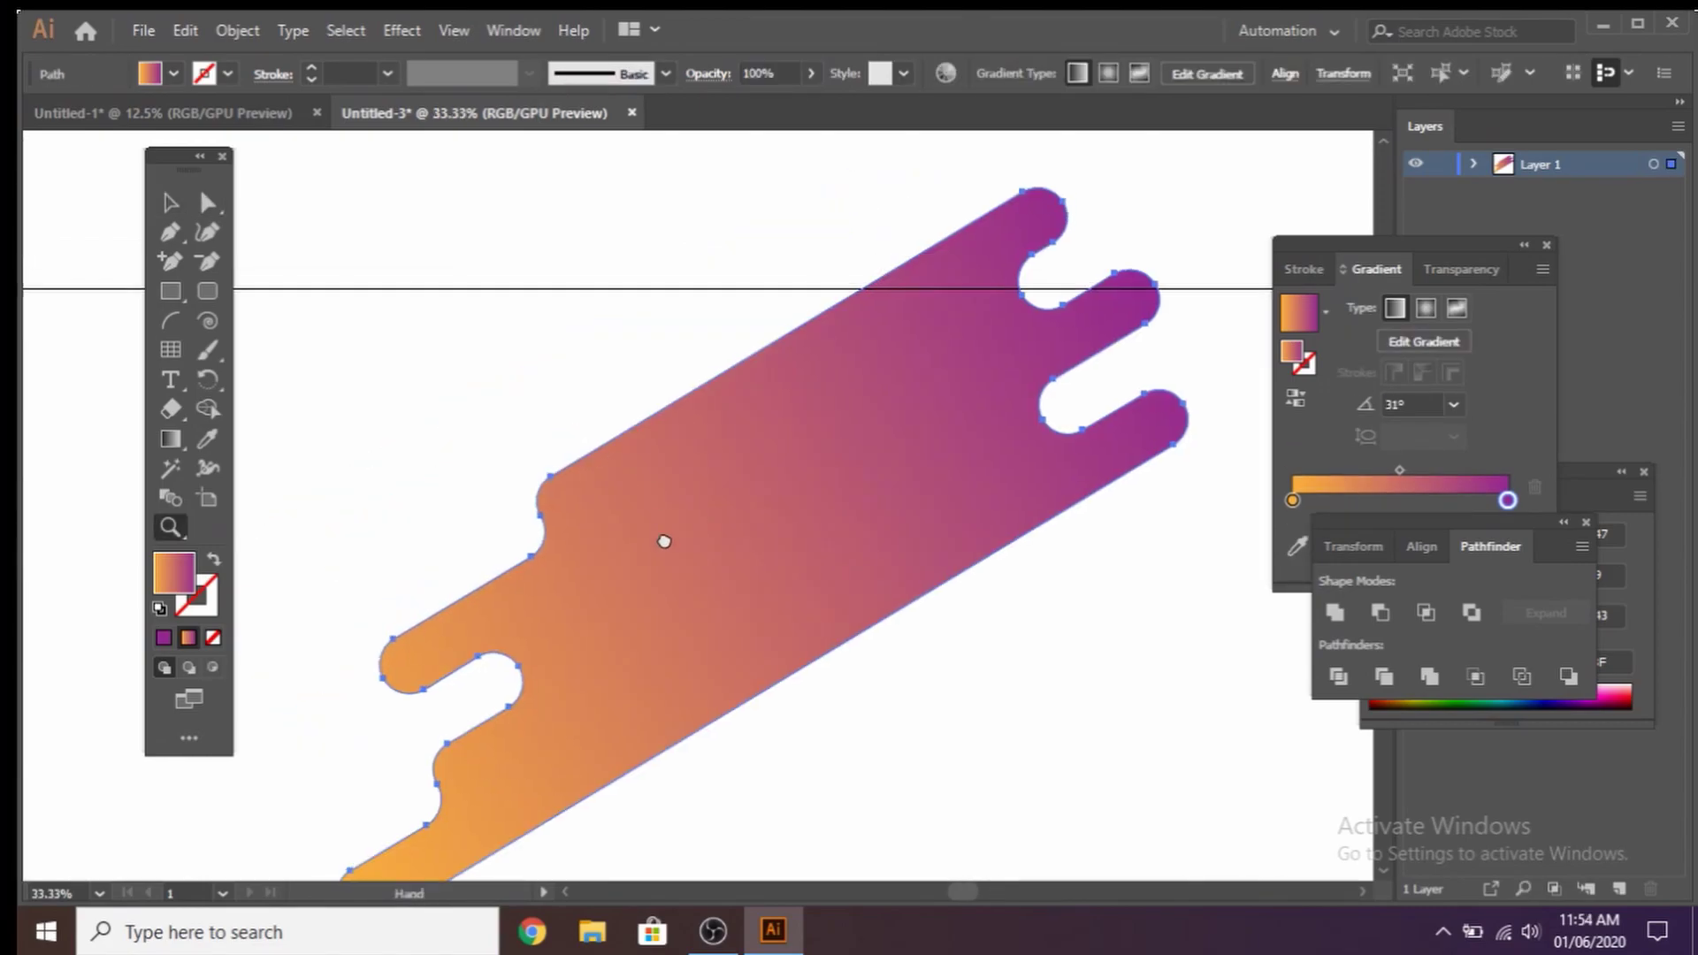
scroll(663, 539, right, 2)
scroll(663, 538, up, 1)
click(657, 637)
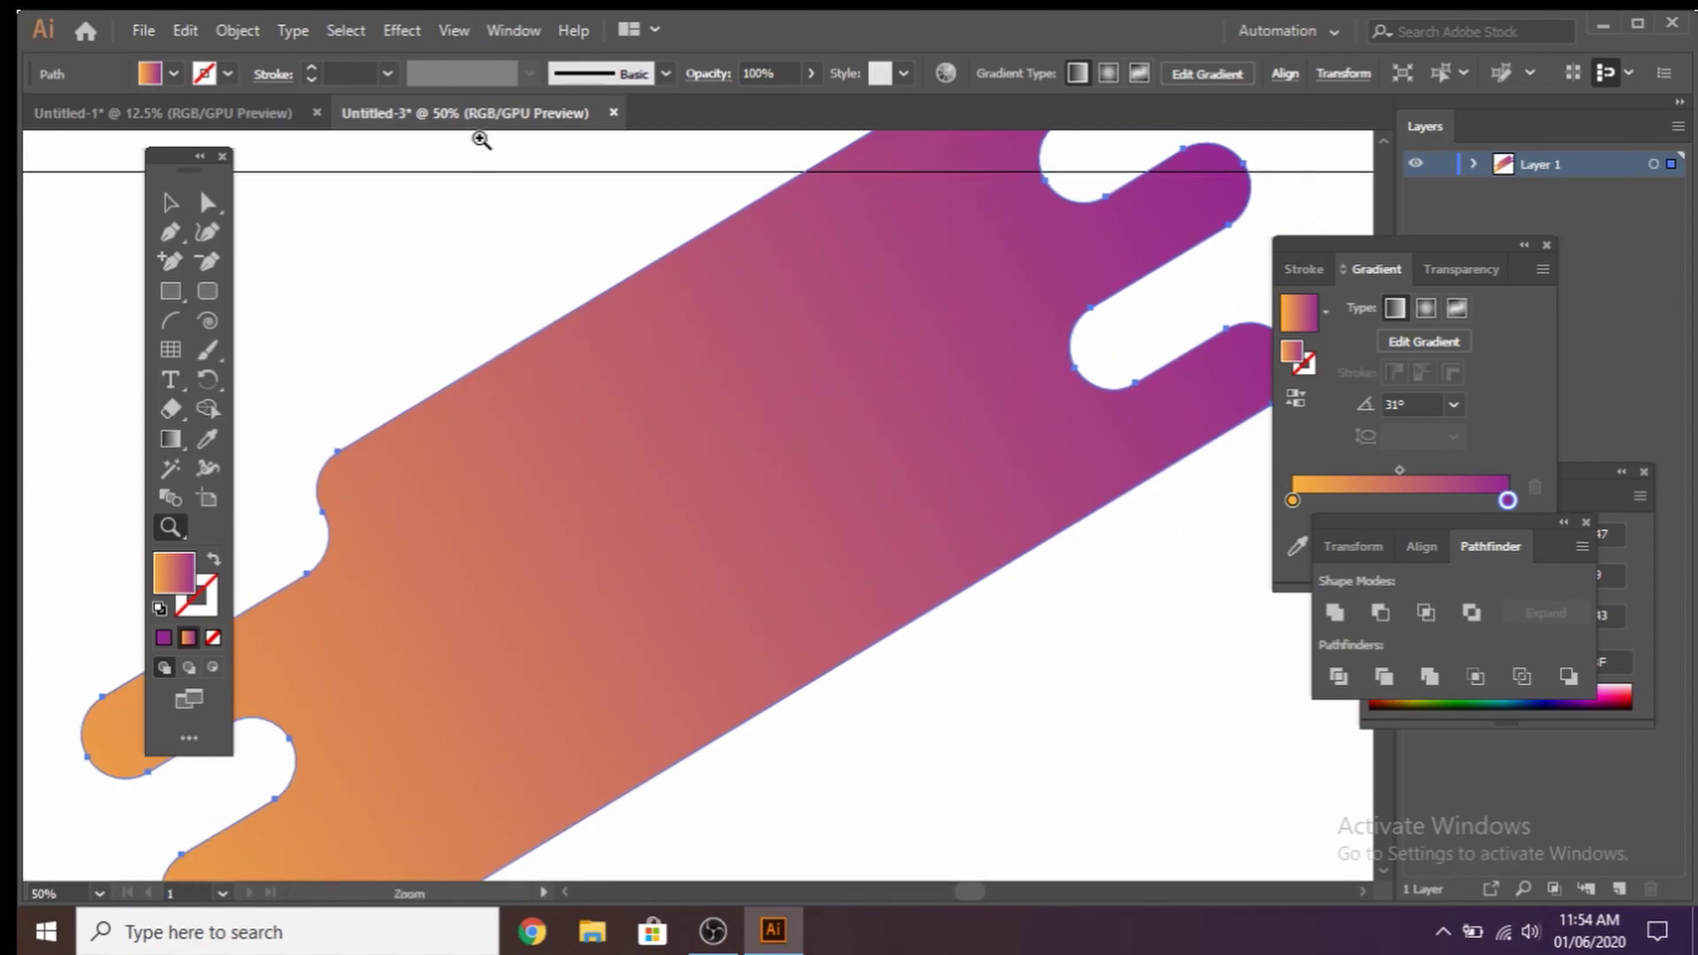
- Apply an overlay Drop Shadow with a 17 px blur to the tilted bar
key(v)
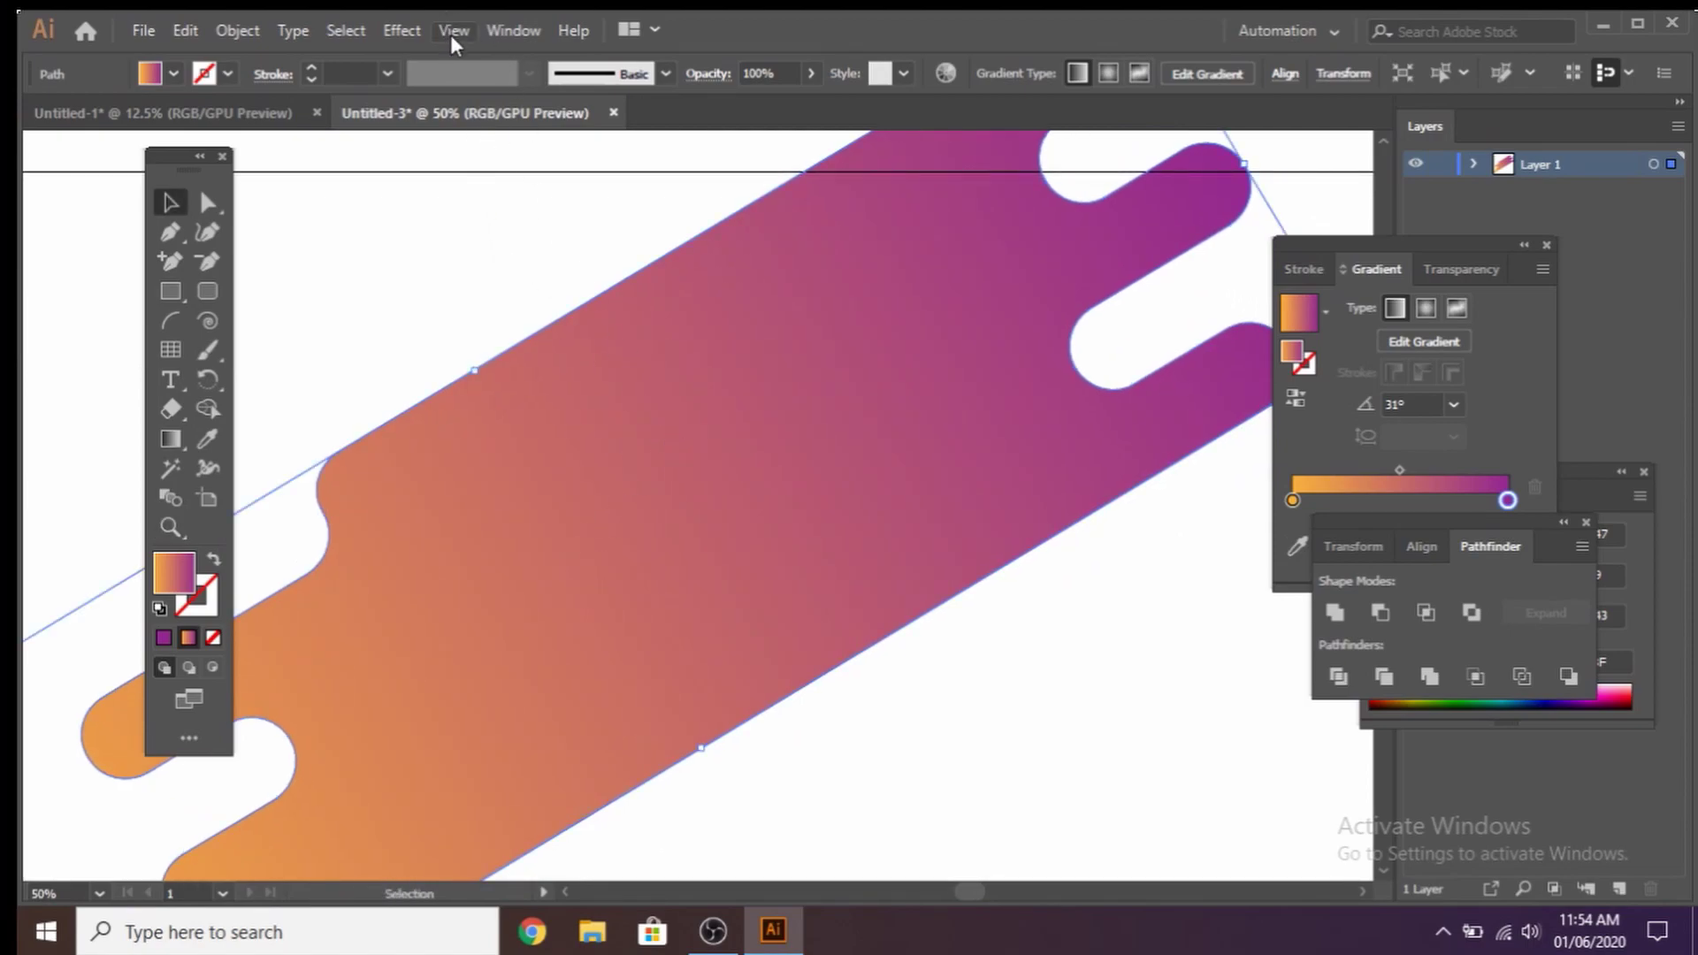
click(404, 30)
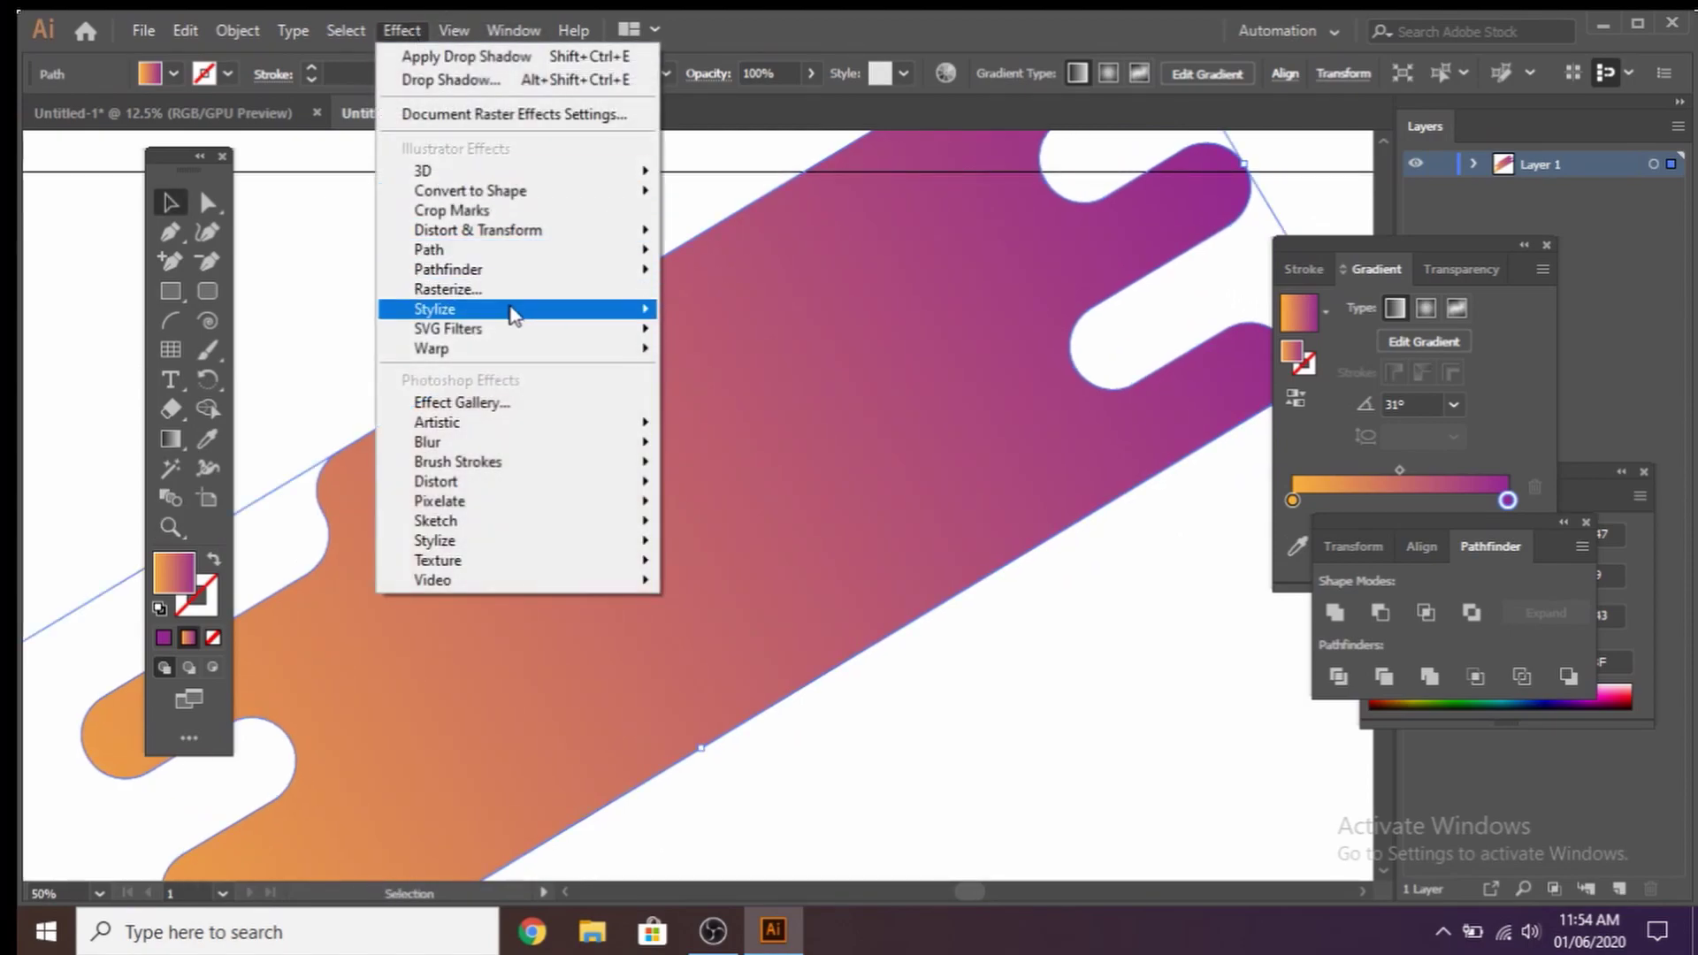
mouse_move(517, 310)
click(788, 312)
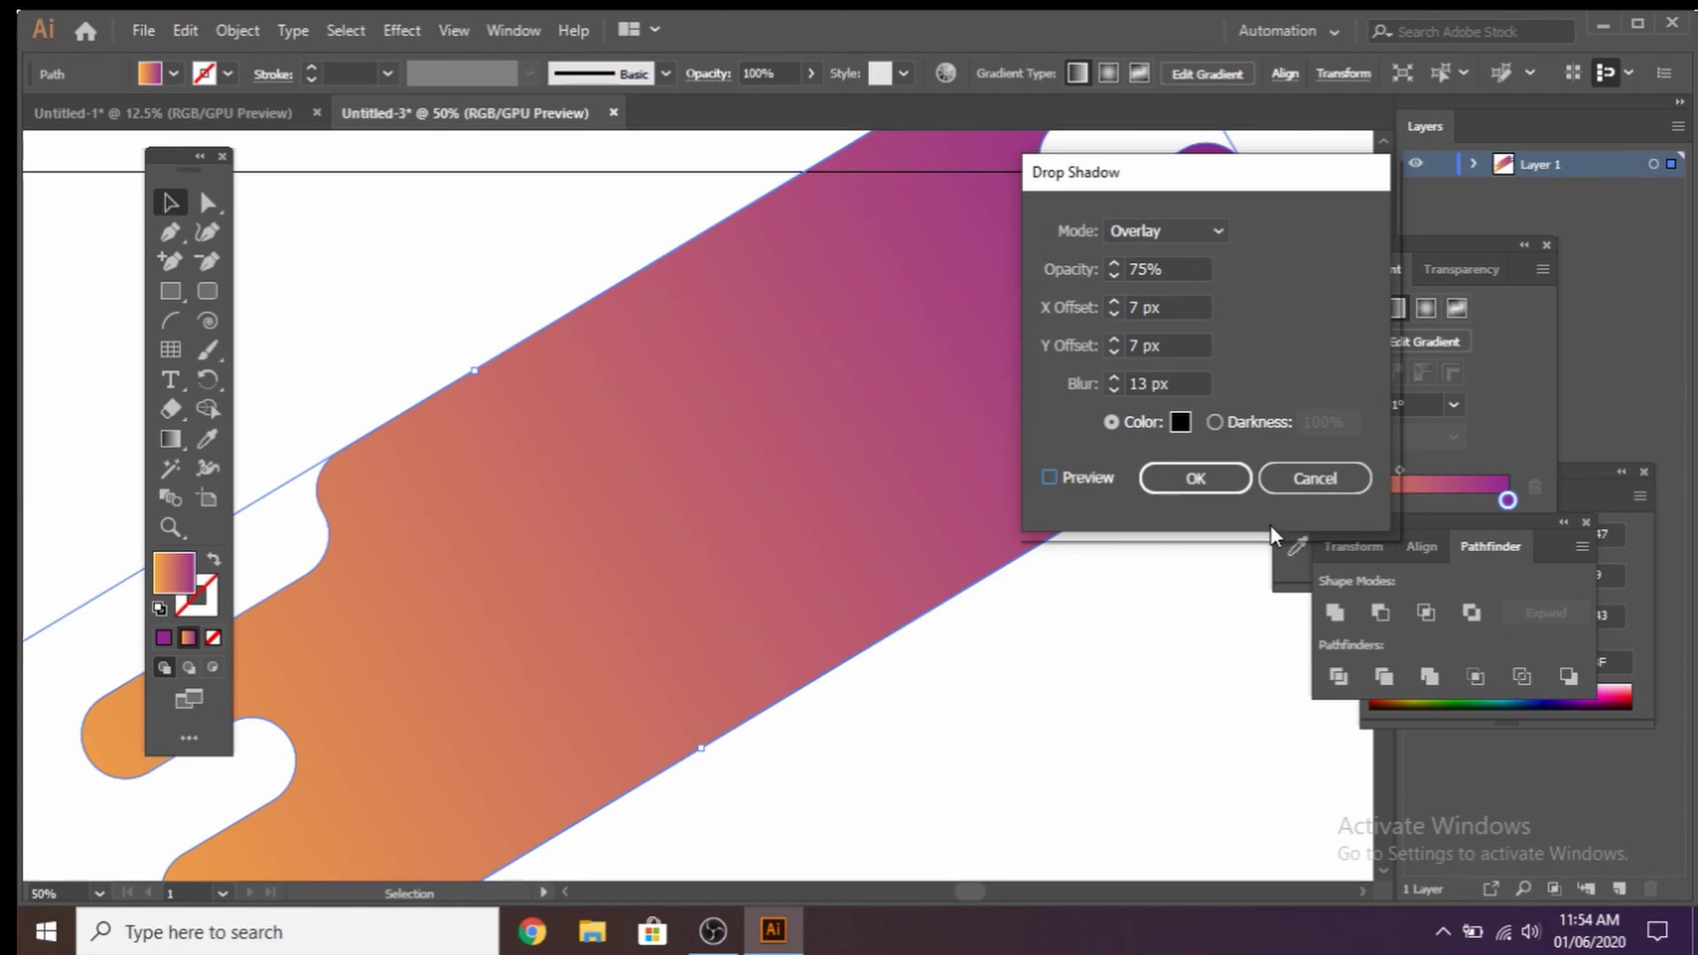
click(1049, 477)
click(1185, 383)
key(Up)
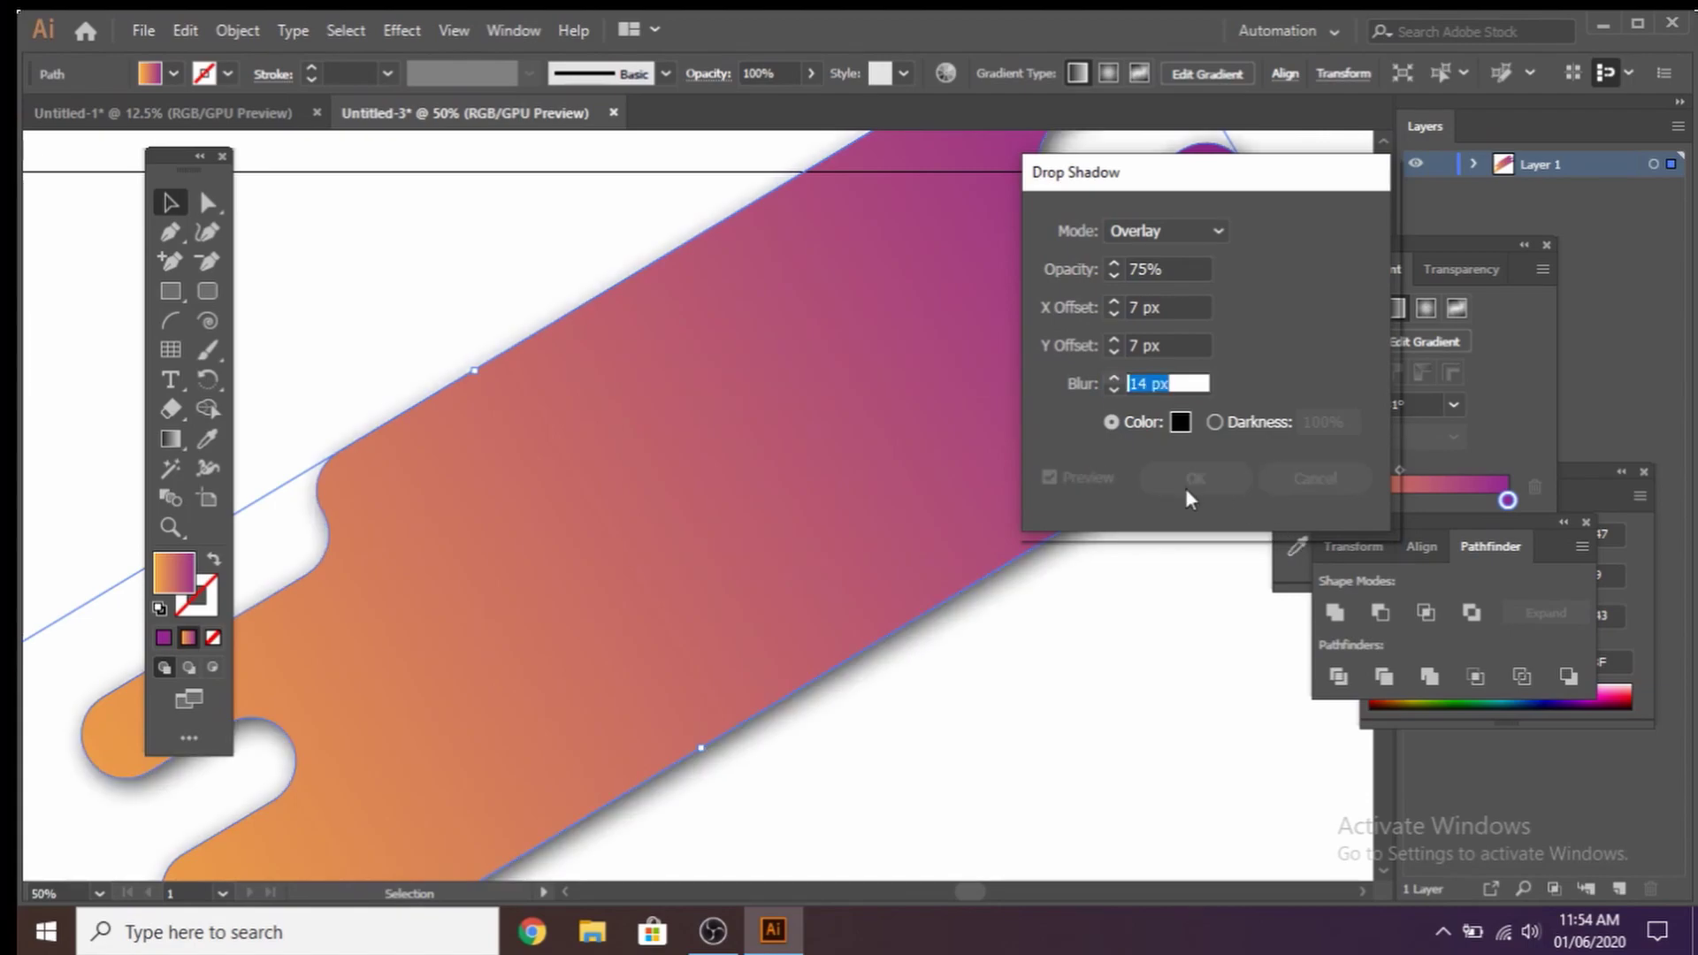
key(Up)
key(Up)
key(Up)
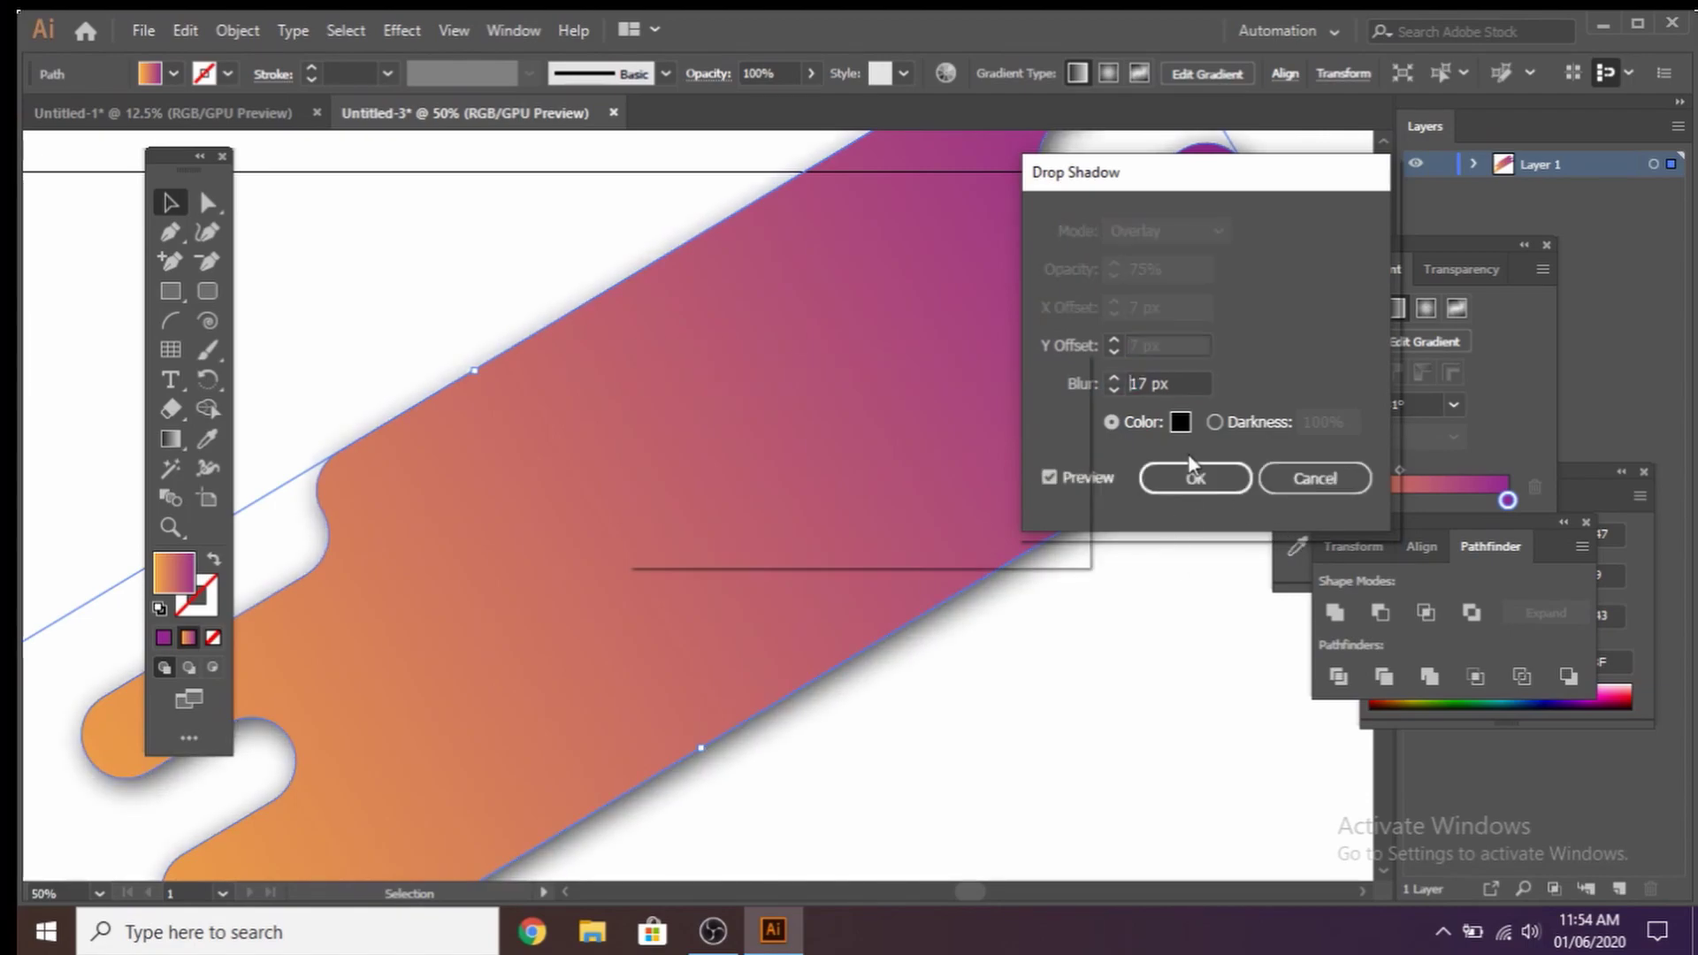
click(1192, 476)
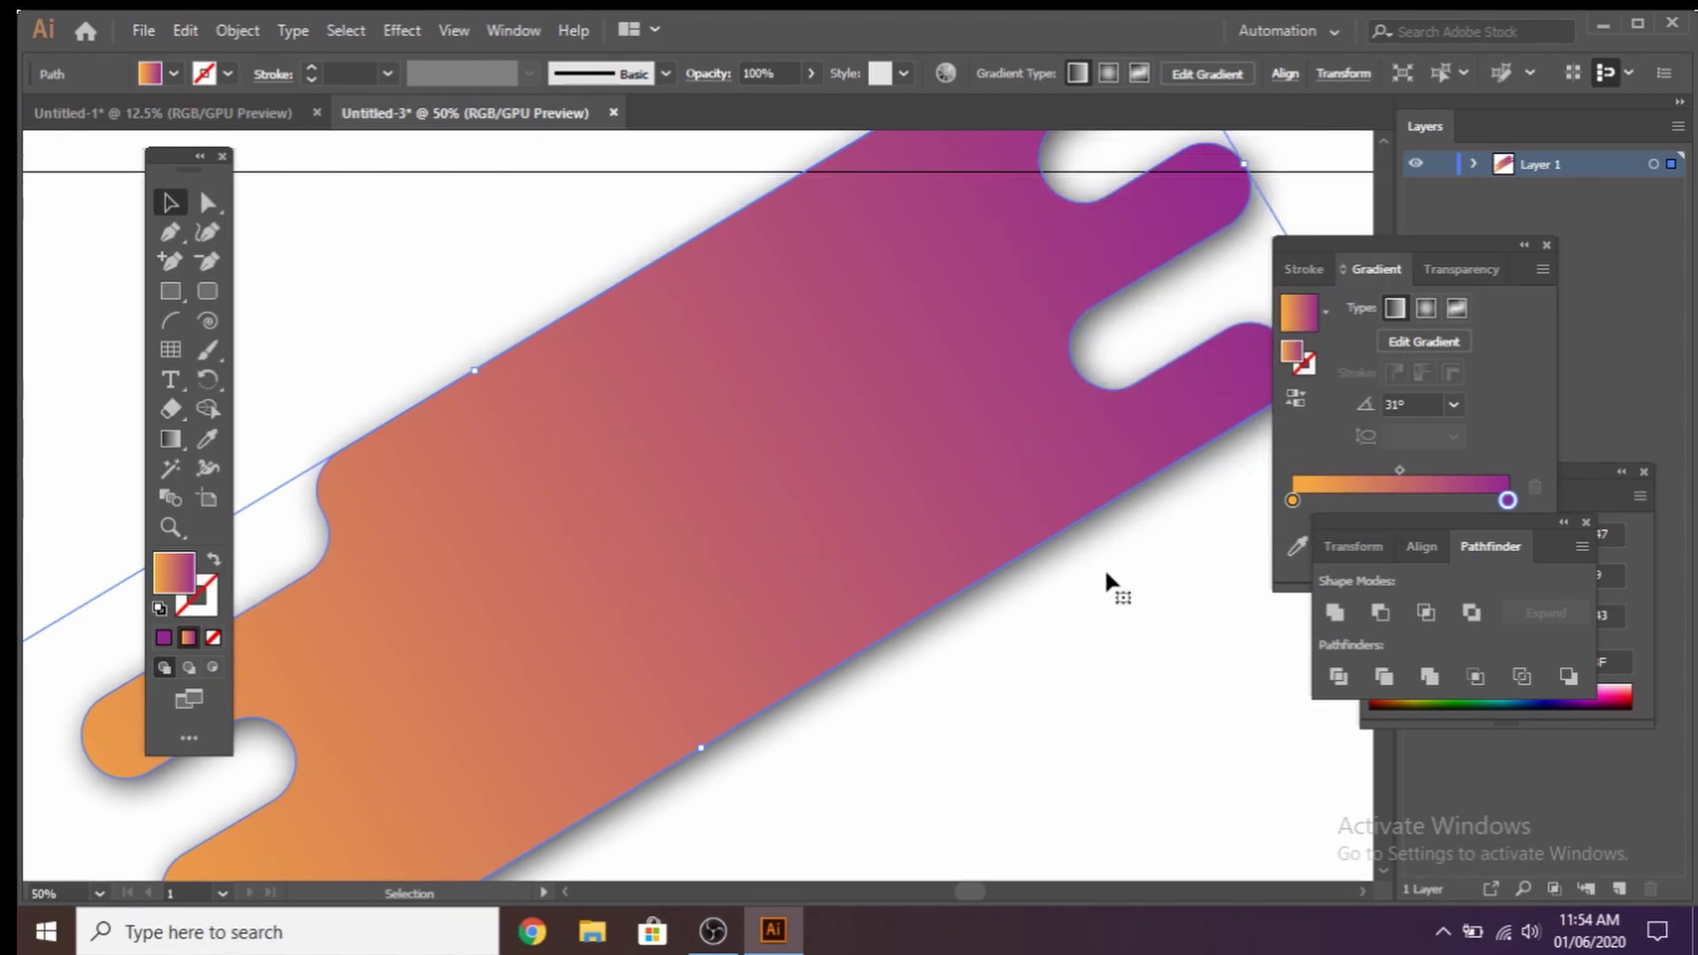
drag(944, 701, 926, 526)
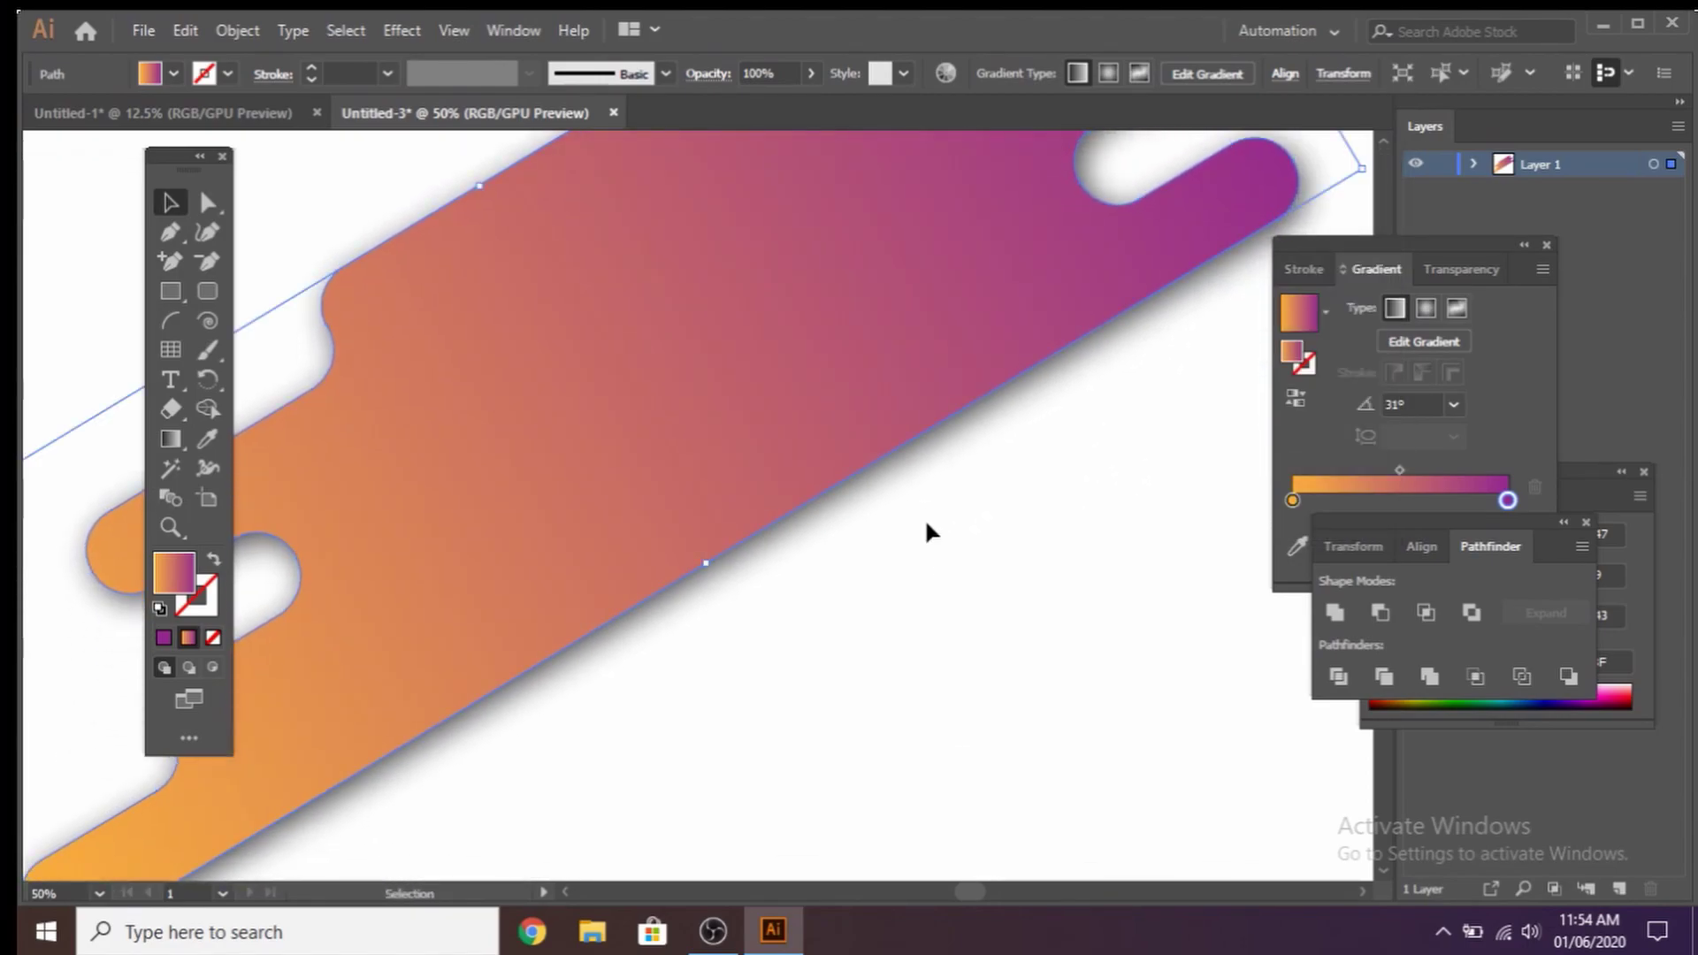
key(z)
alt+click(707, 318)
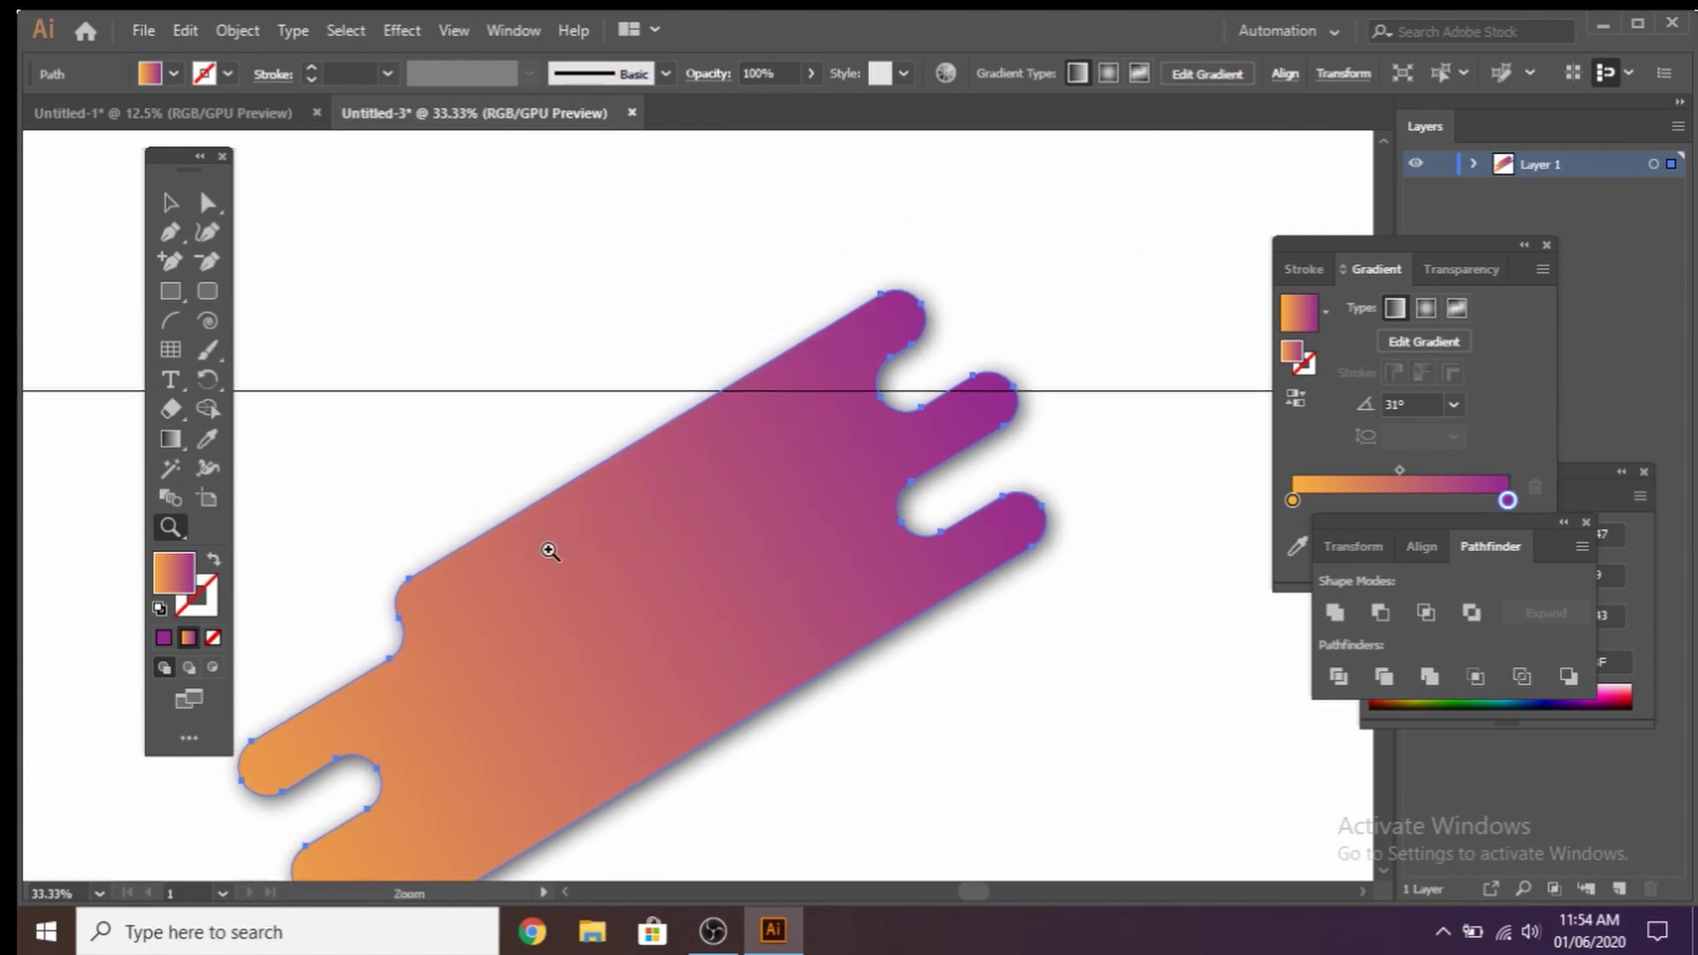
- Pen-draw a thin closed sliver along the bar's upper edge, from lower left to top right
click(531, 576)
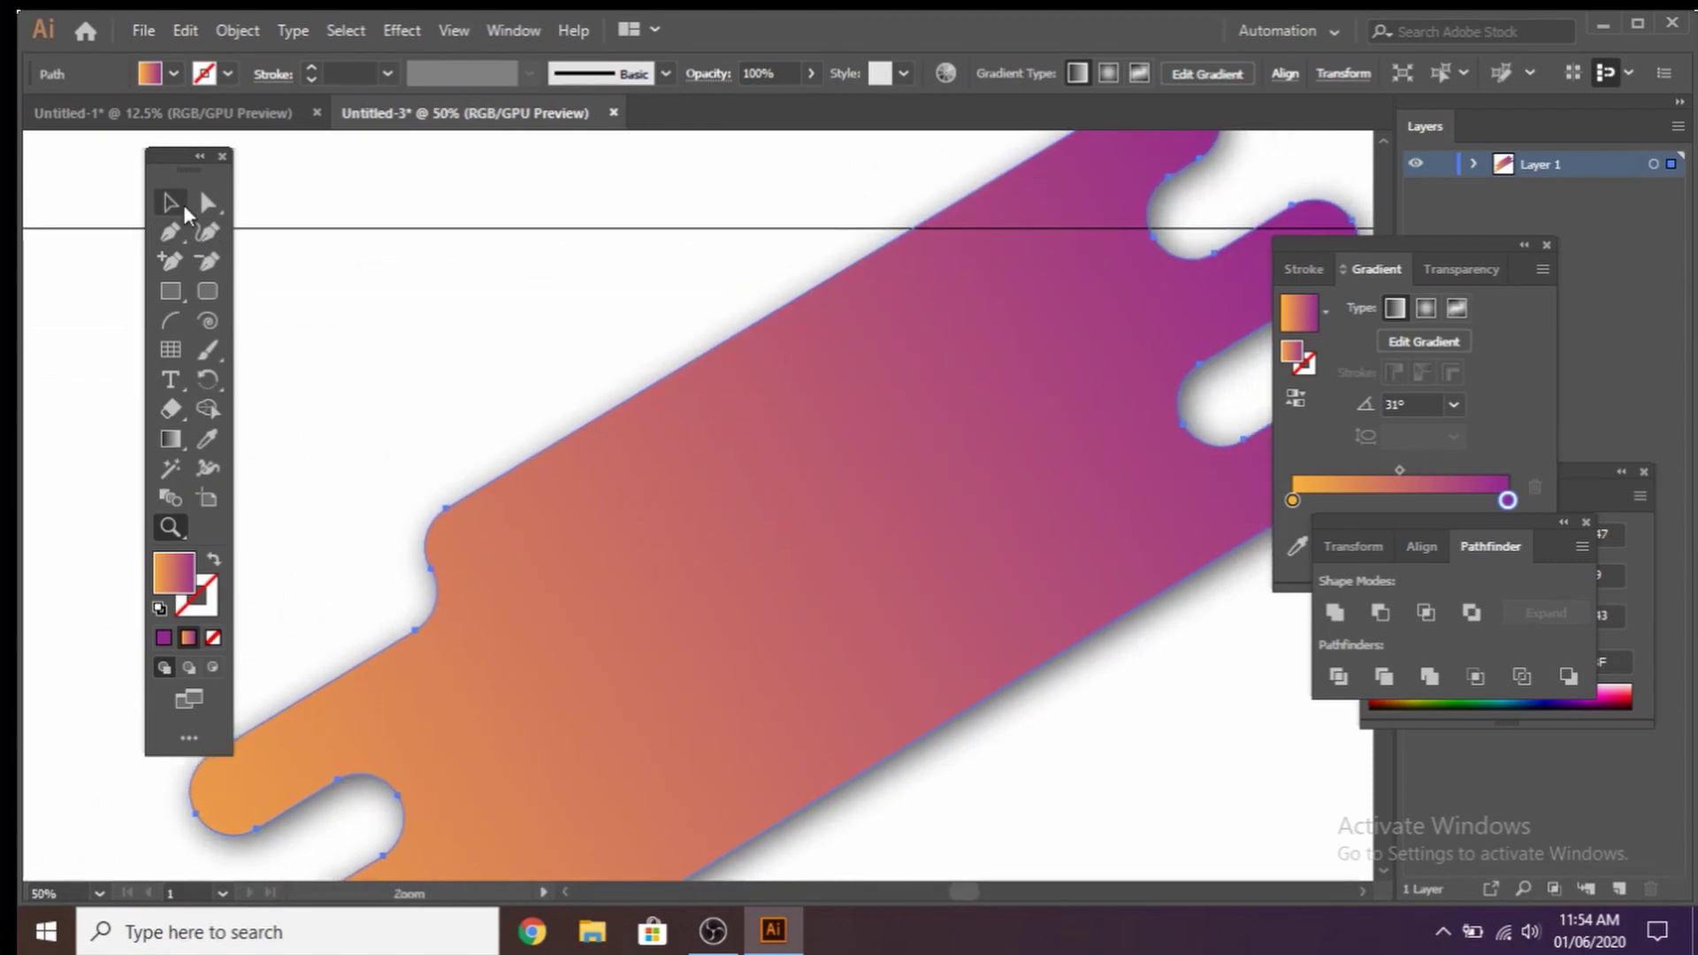
click(165, 235)
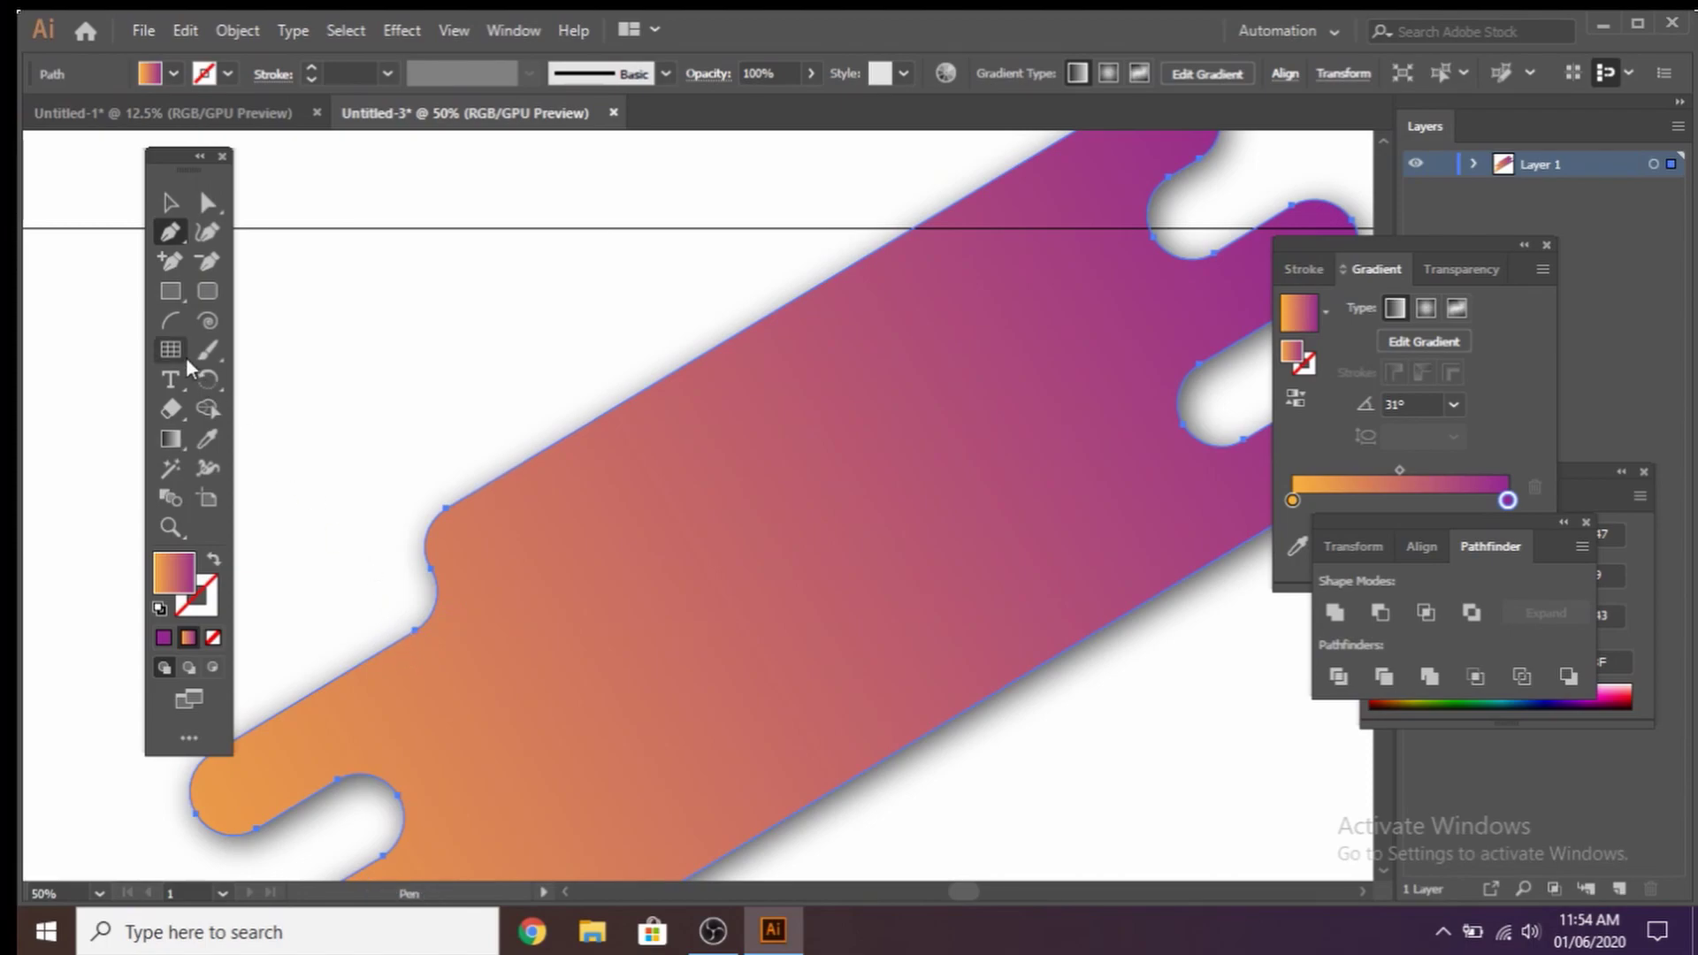
click(168, 205)
click(352, 423)
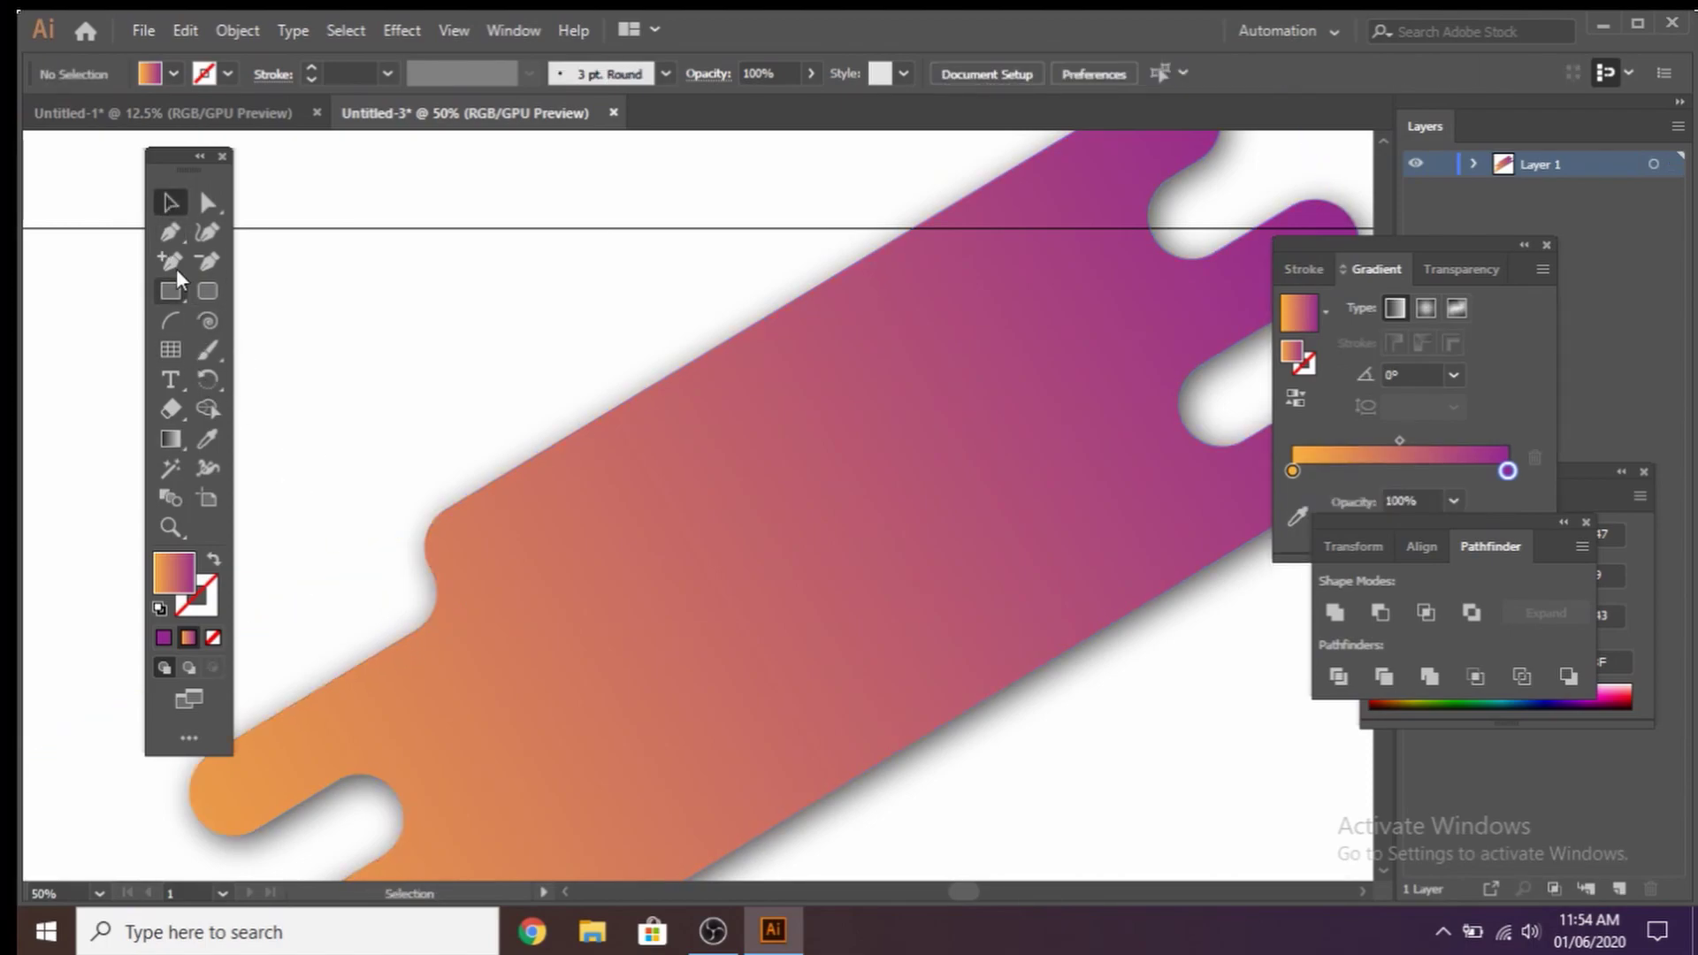
click(171, 232)
click(389, 643)
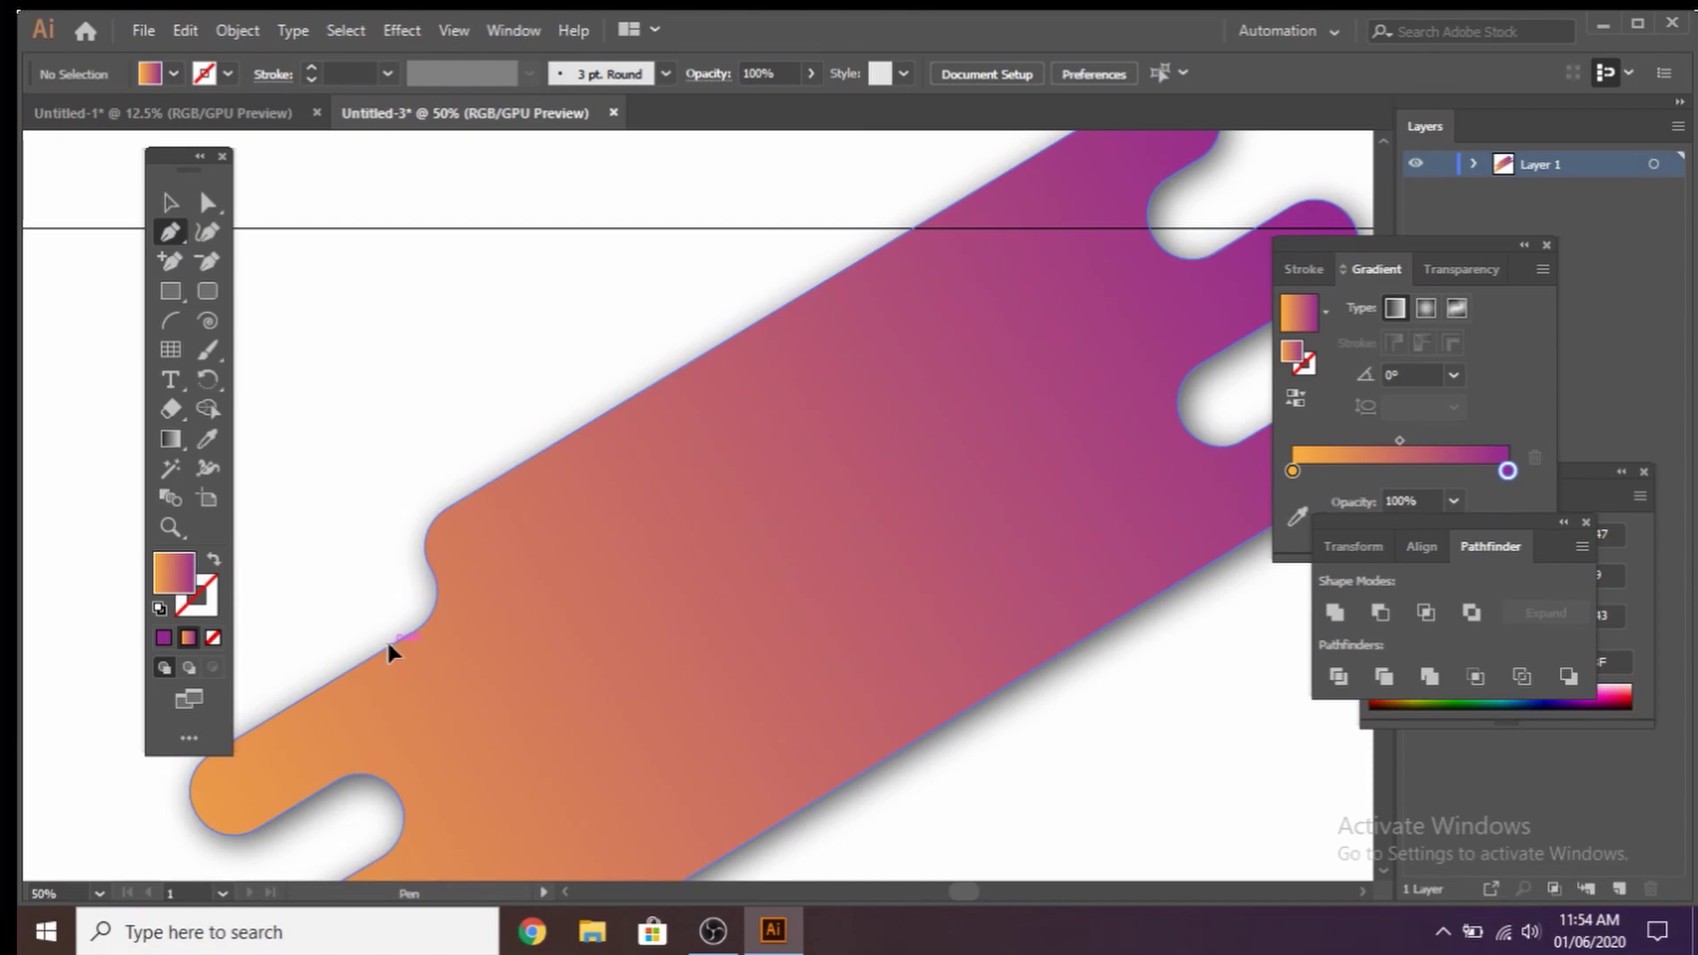
click(1124, 168)
drag(1213, 215, 1201, 262)
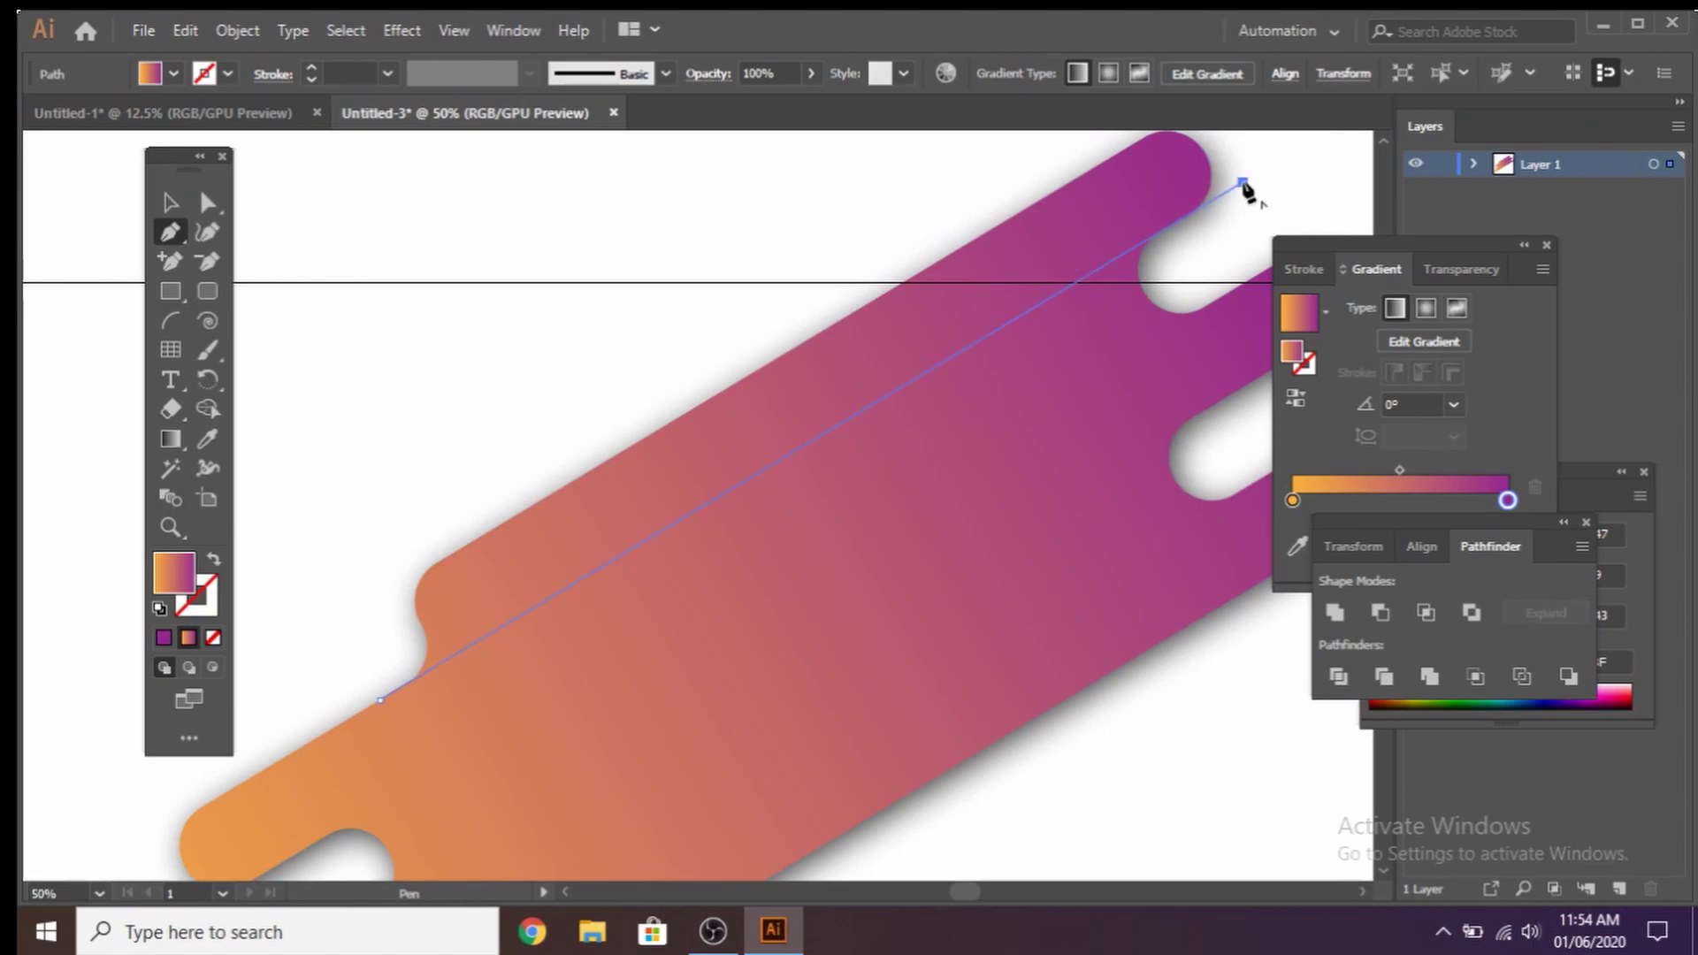
click(1243, 183)
click(1232, 155)
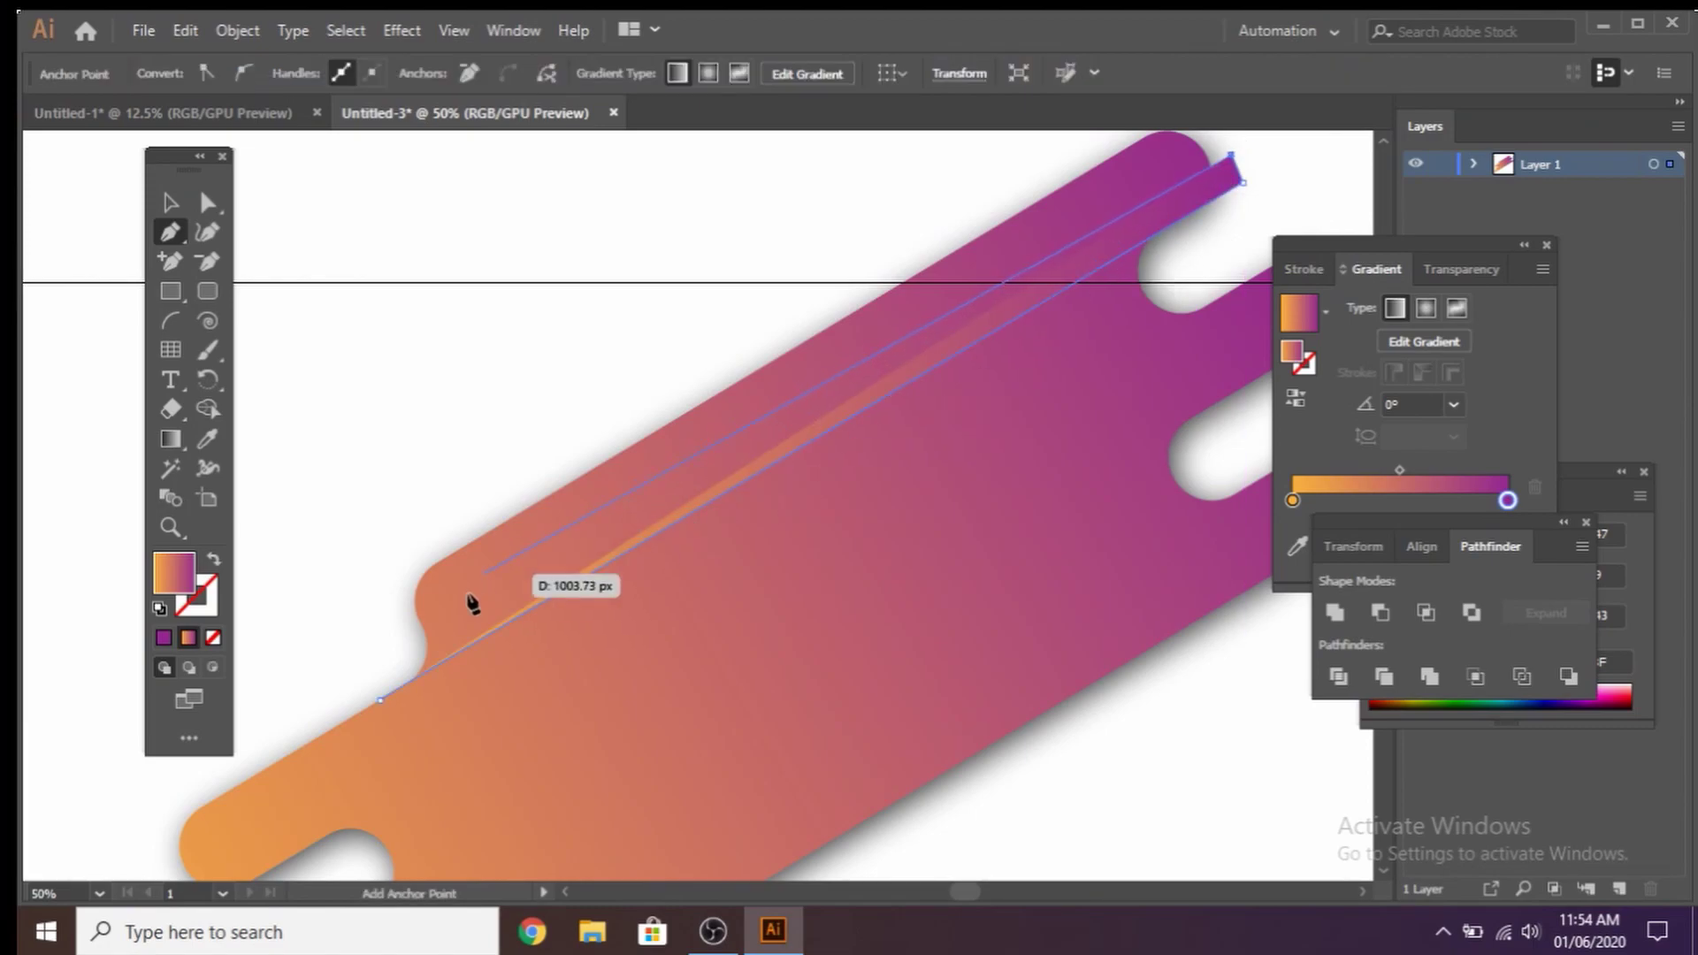
drag(396, 663, 358, 665)
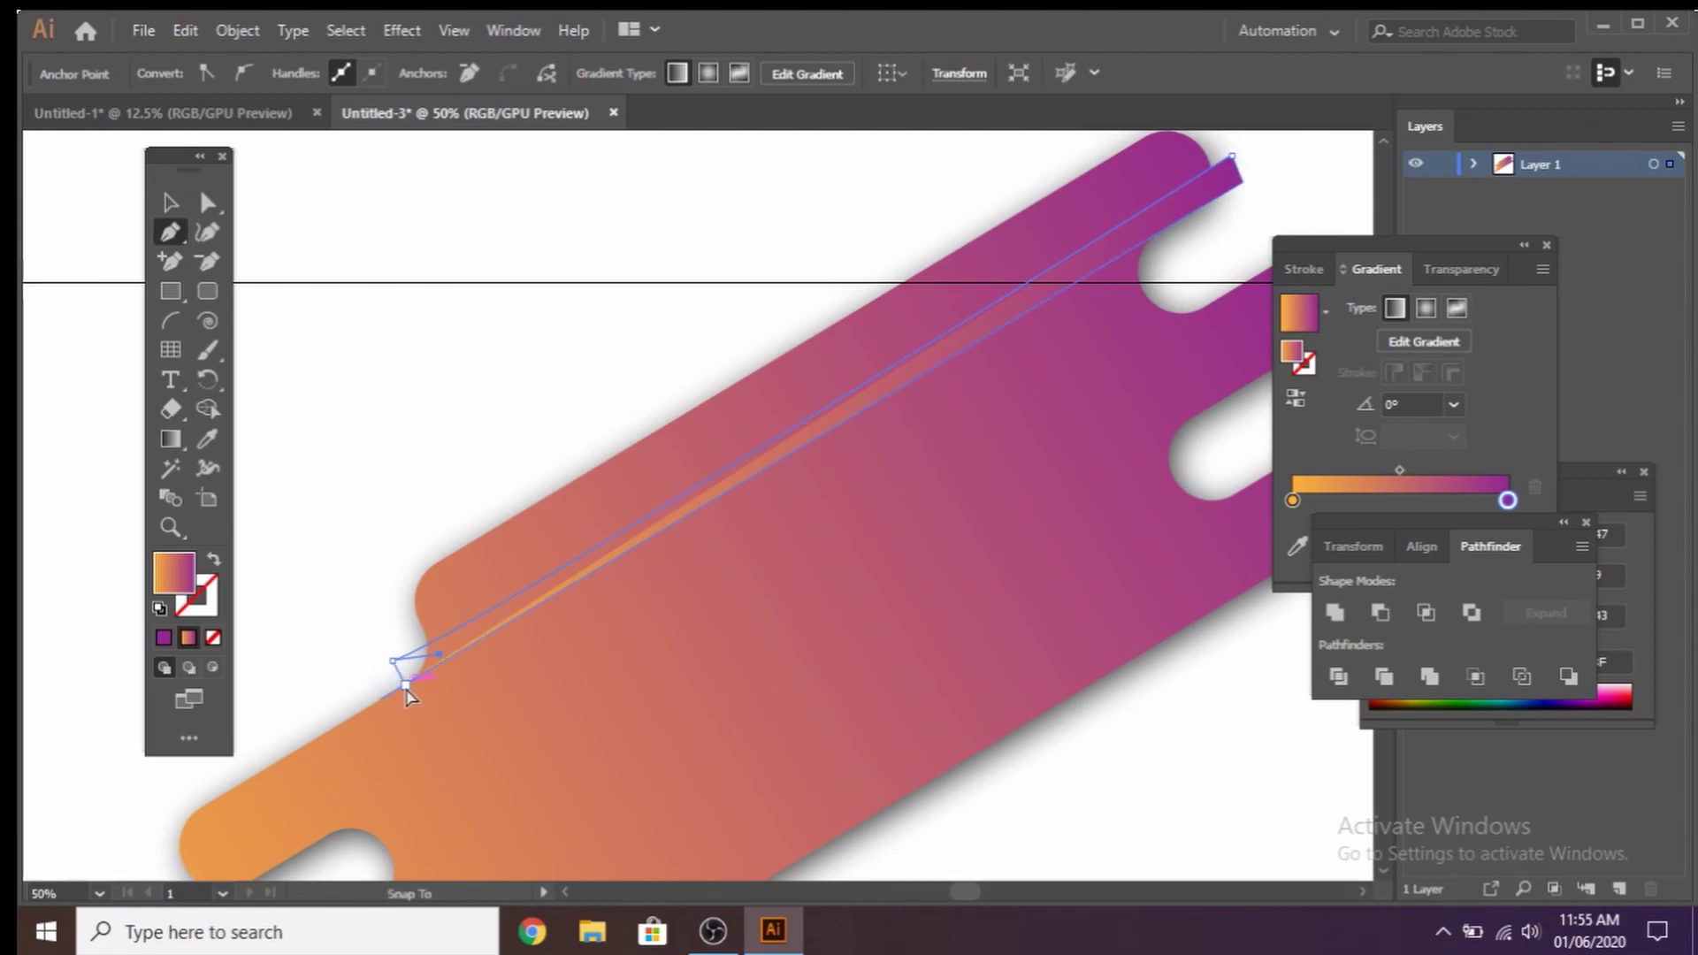
drag(403, 687, 383, 702)
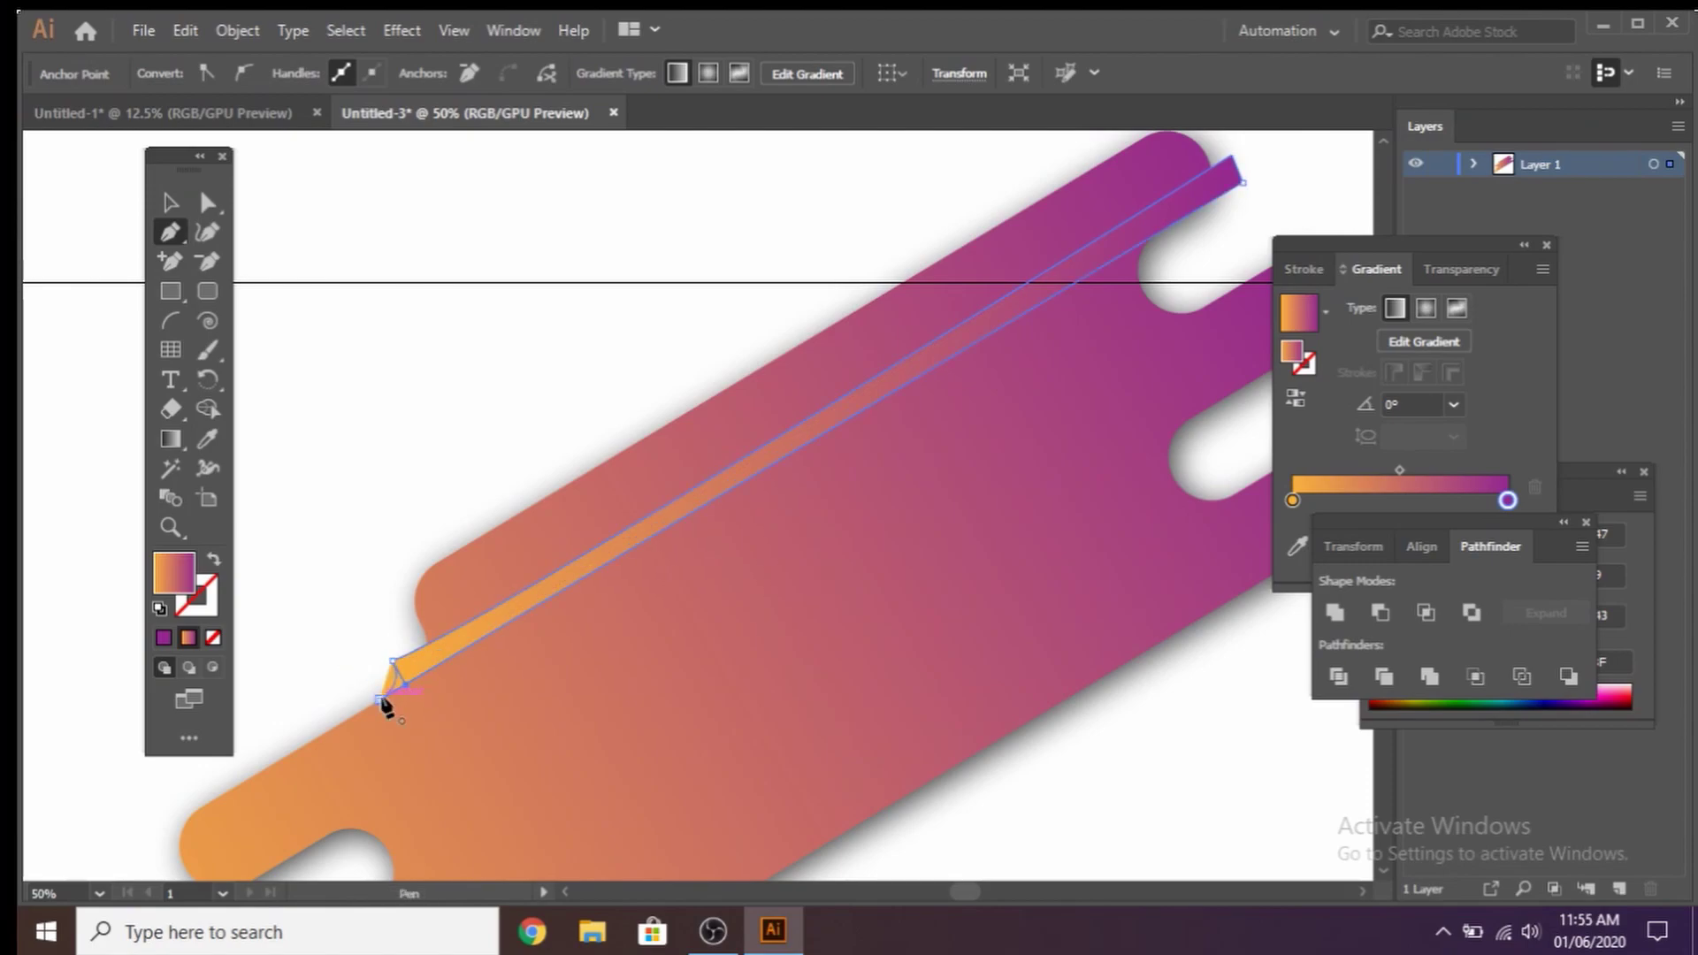
- Make both sliver gradient stops black, with the right stop at 0% opacity
key(v)
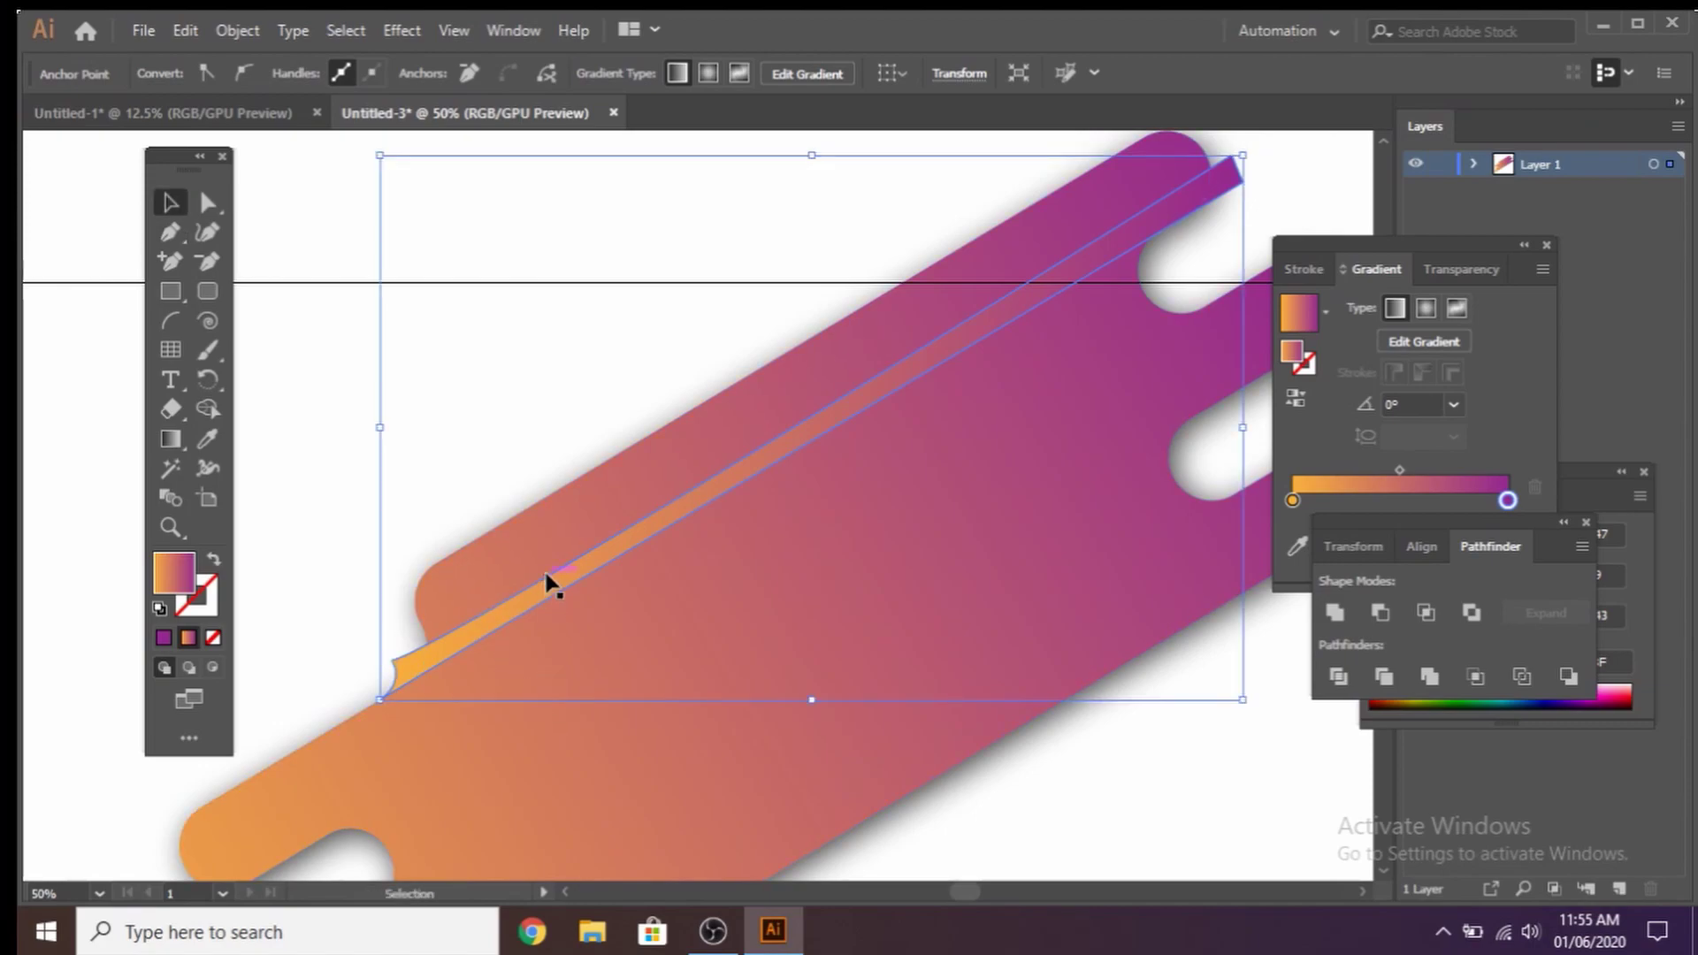
click(551, 588)
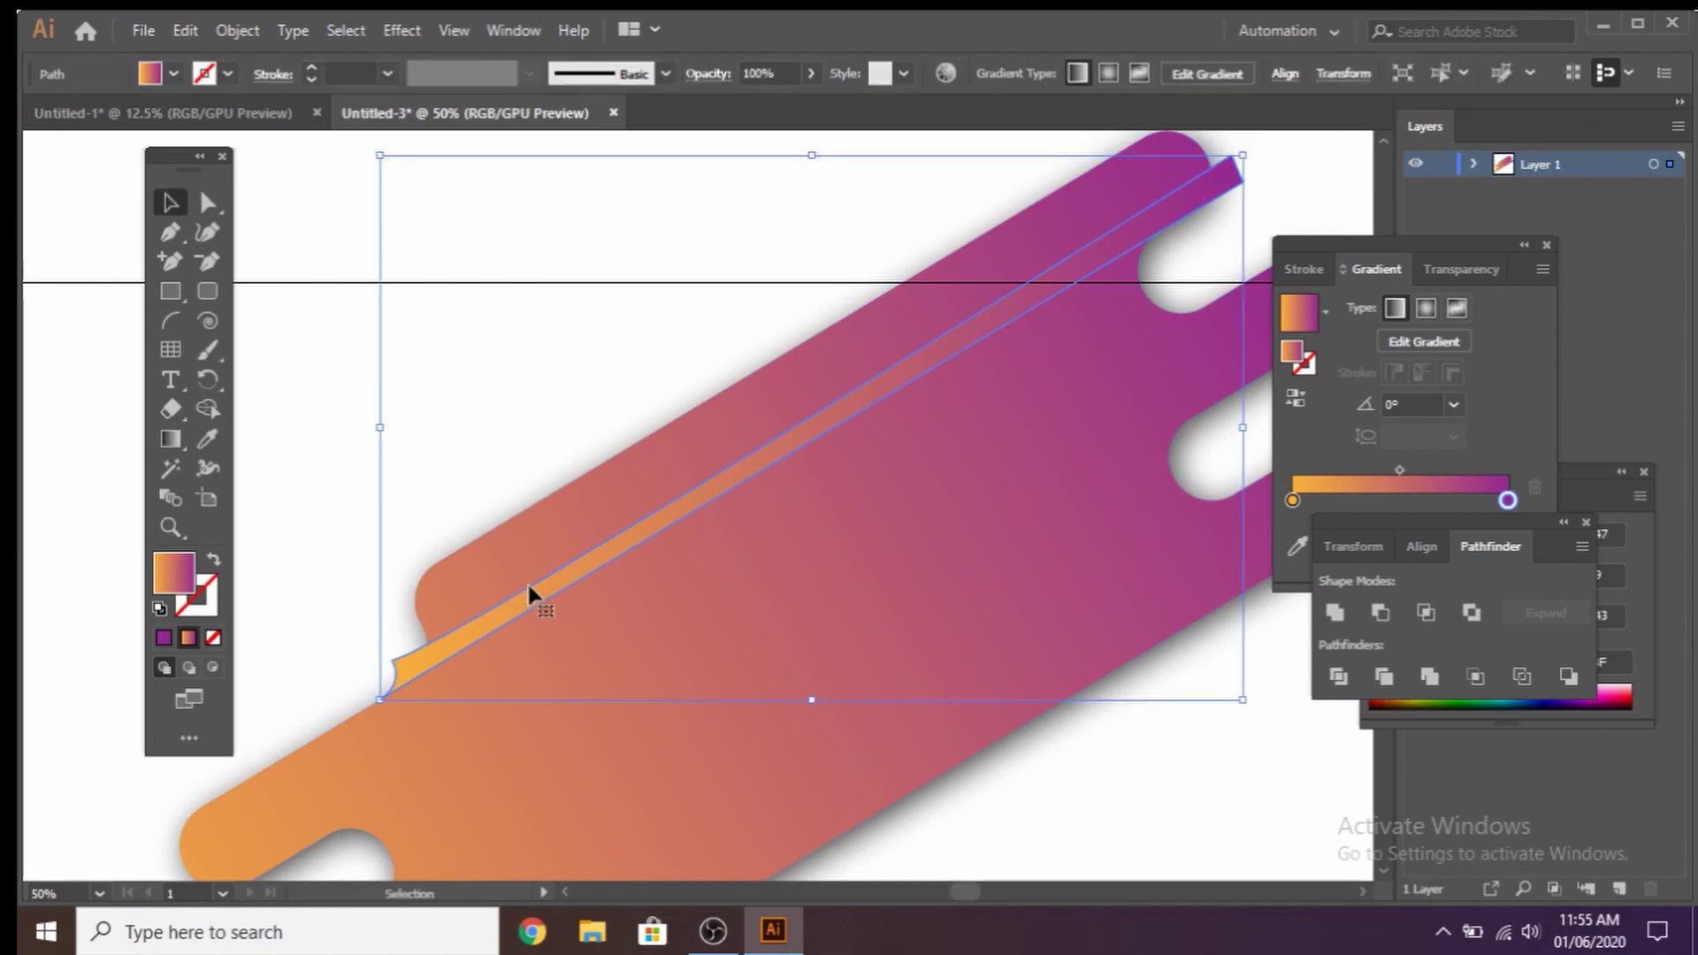
double_click(1293, 502)
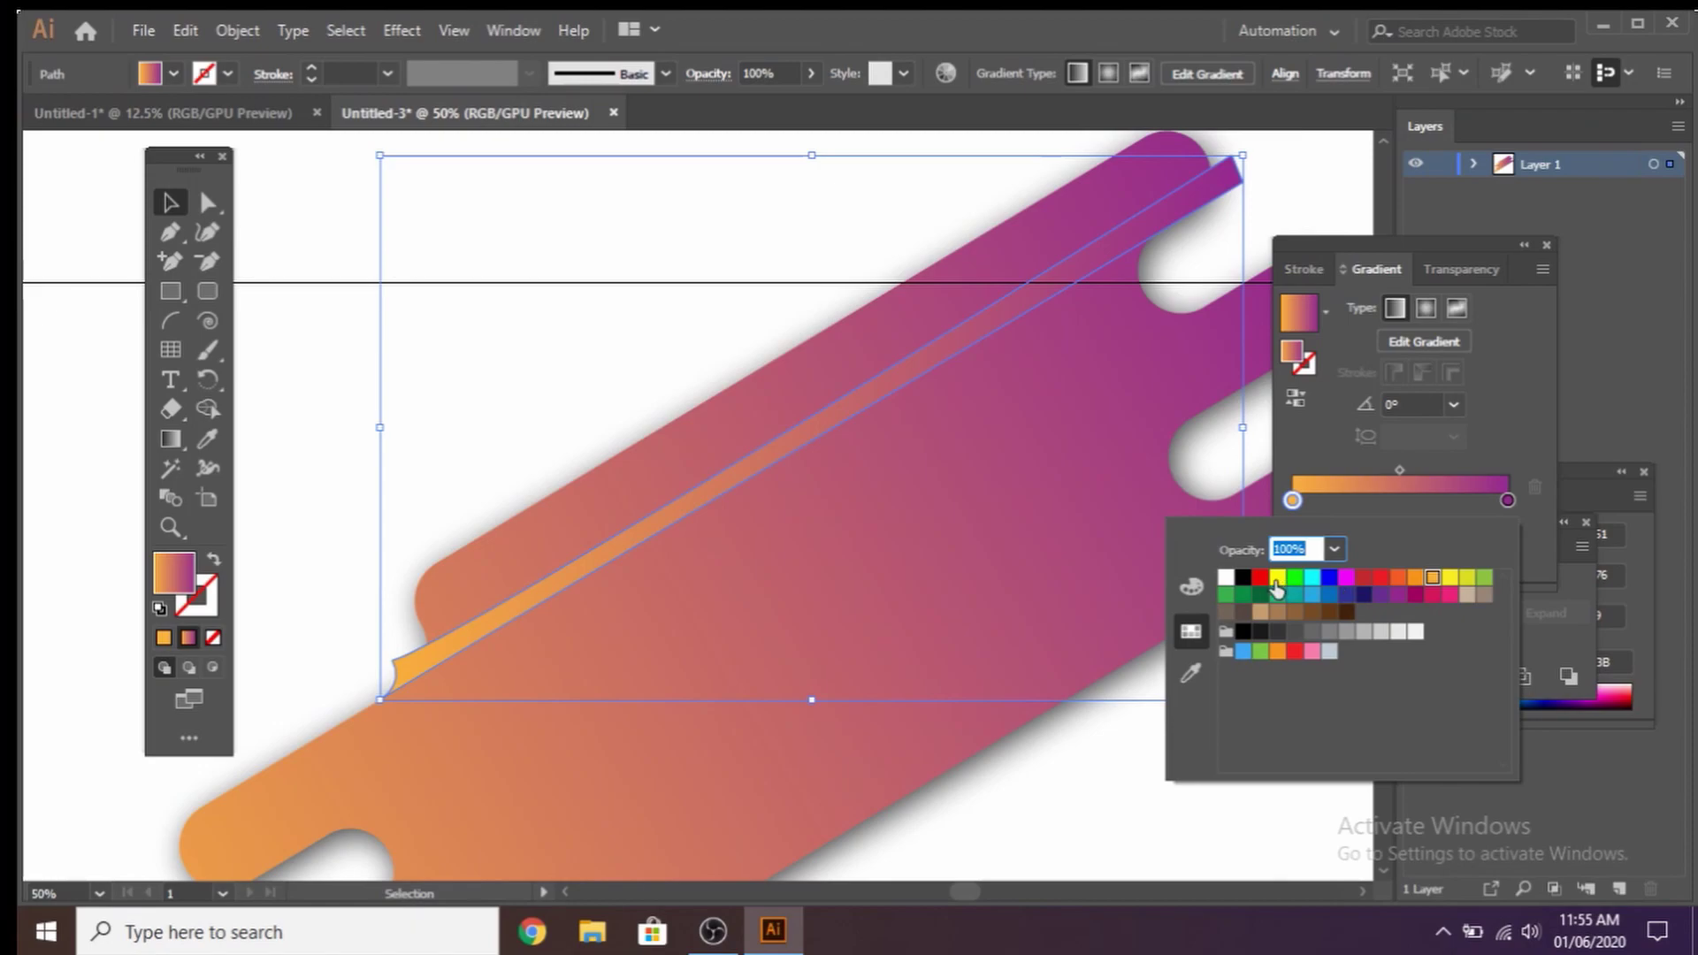
click(1243, 578)
click(1508, 502)
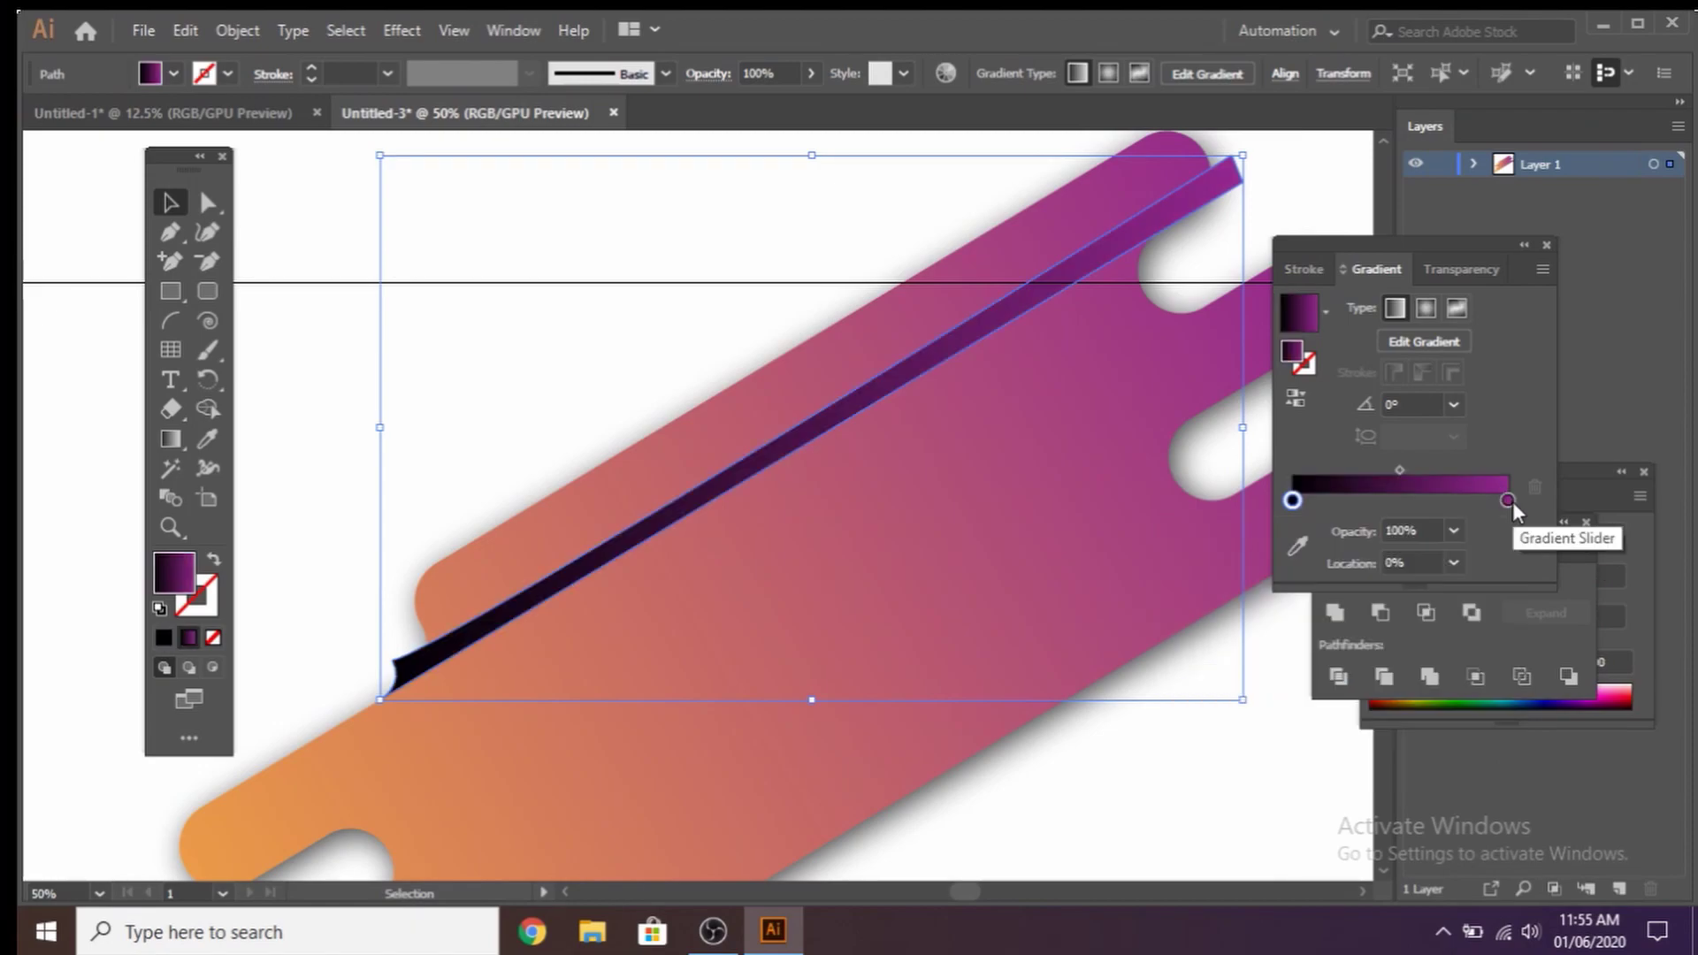
double_click(1508, 501)
click(1246, 577)
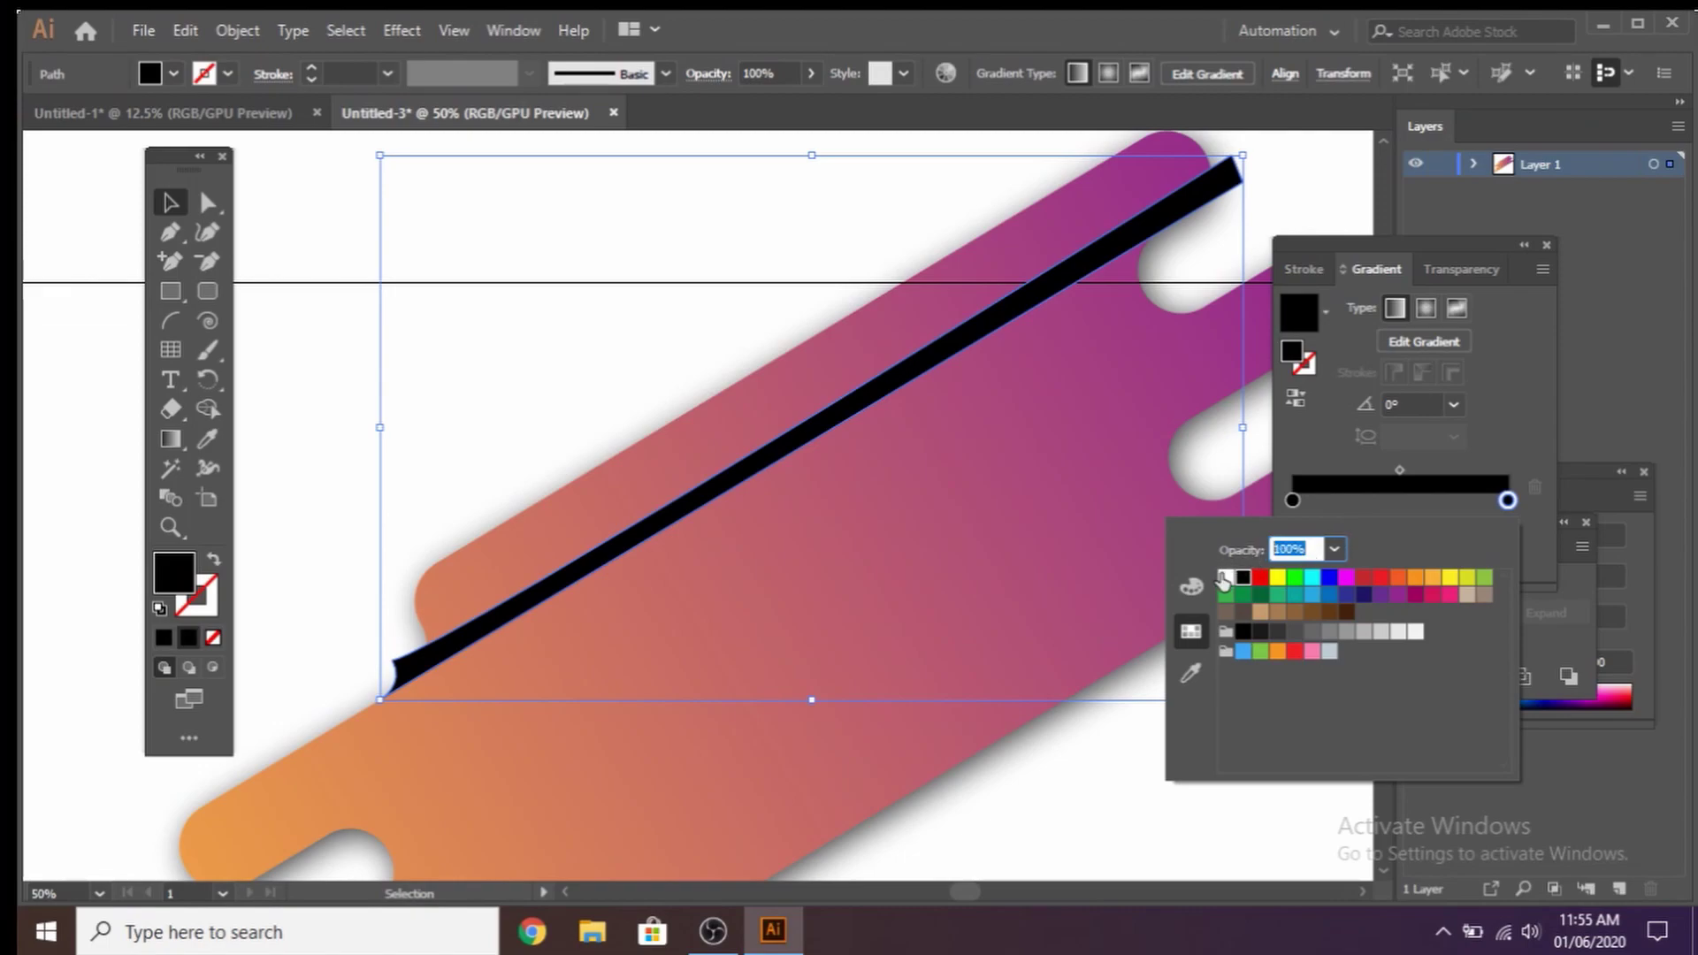
text(0)
key(Return)
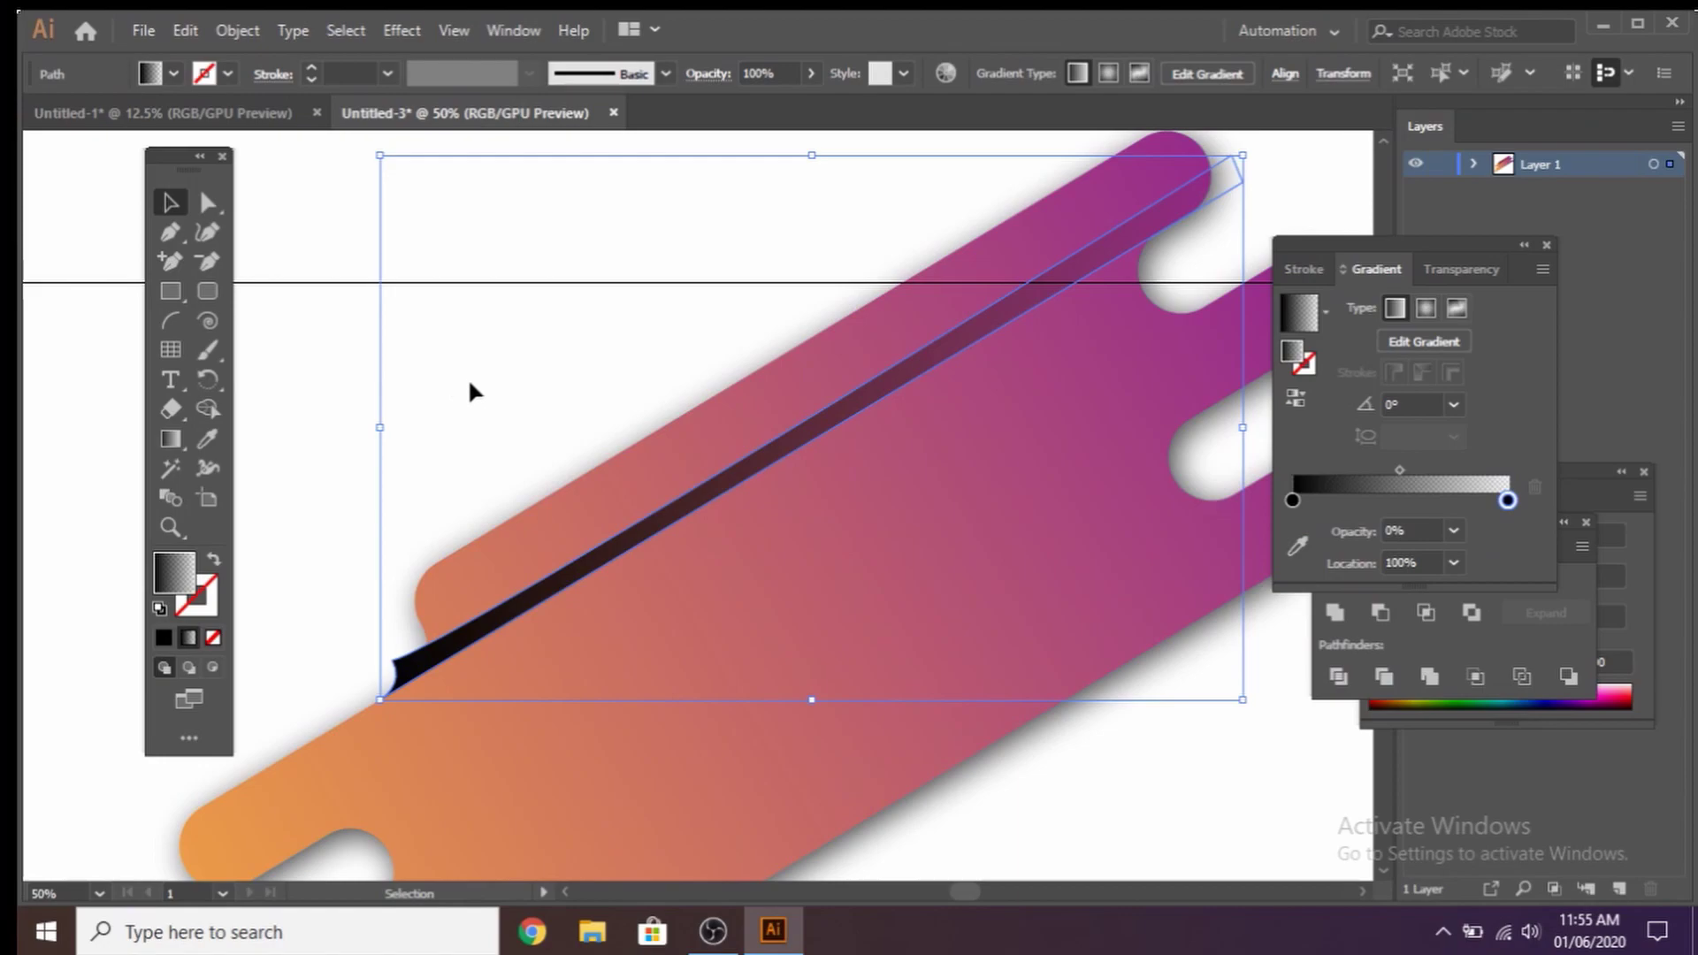
- Angle the sliver's gradient diagonally at 121° and set the sliver to 70% opacity
click(169, 442)
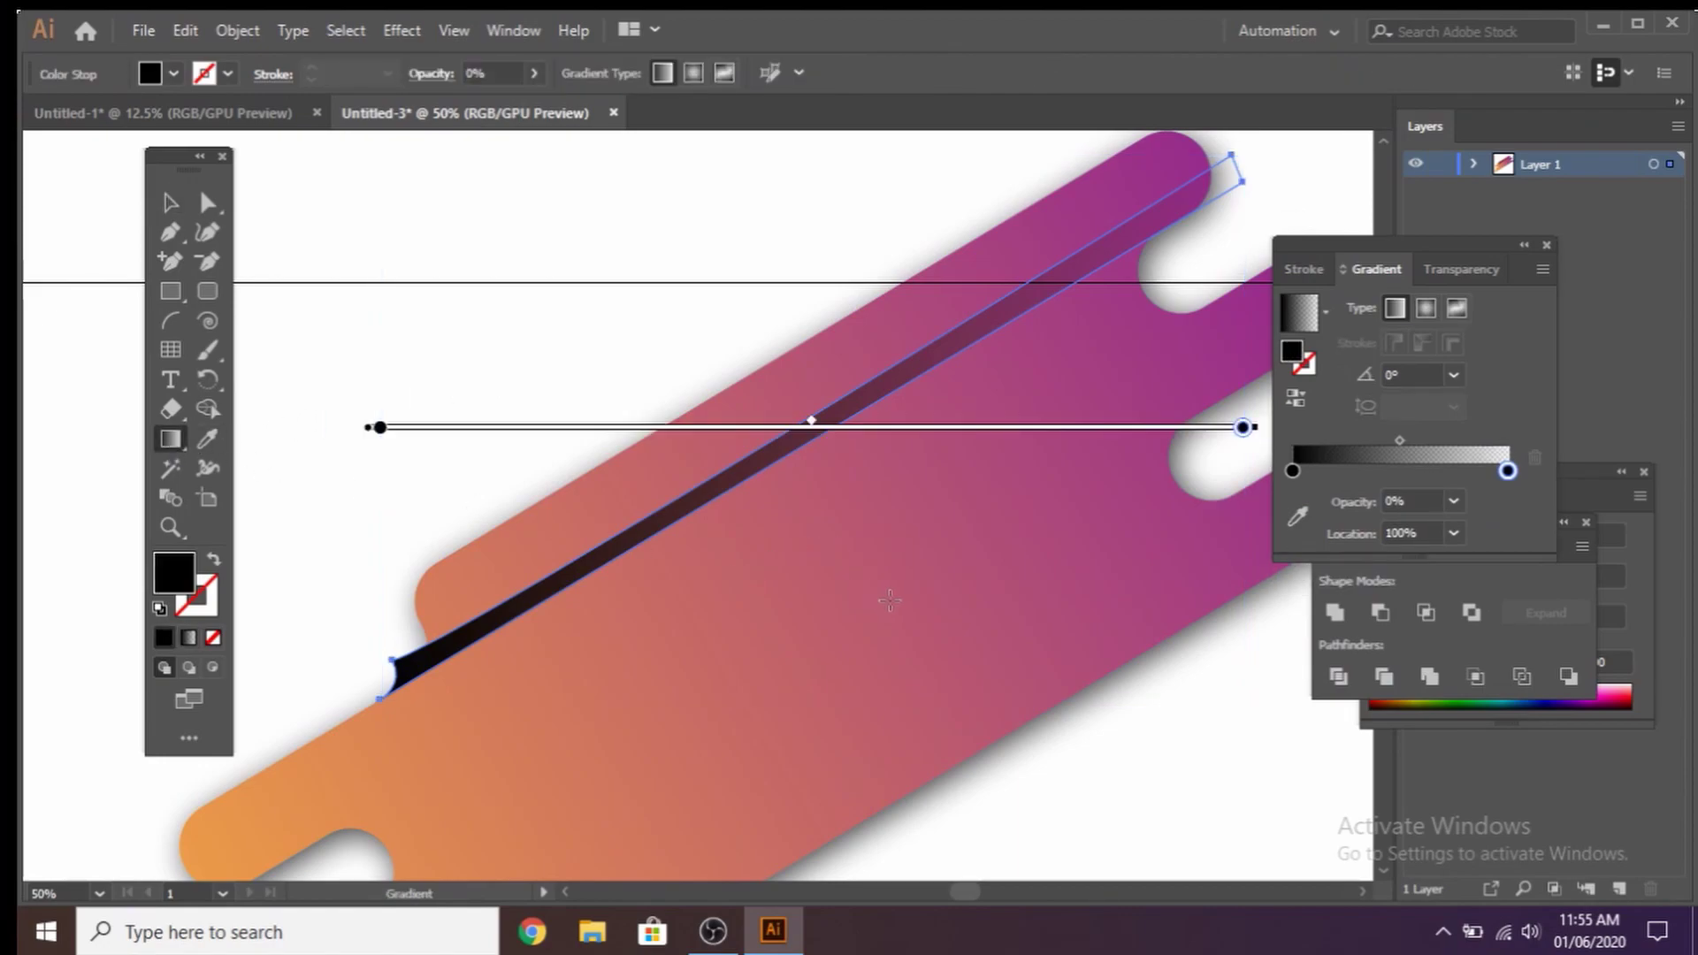
drag(921, 632, 786, 410)
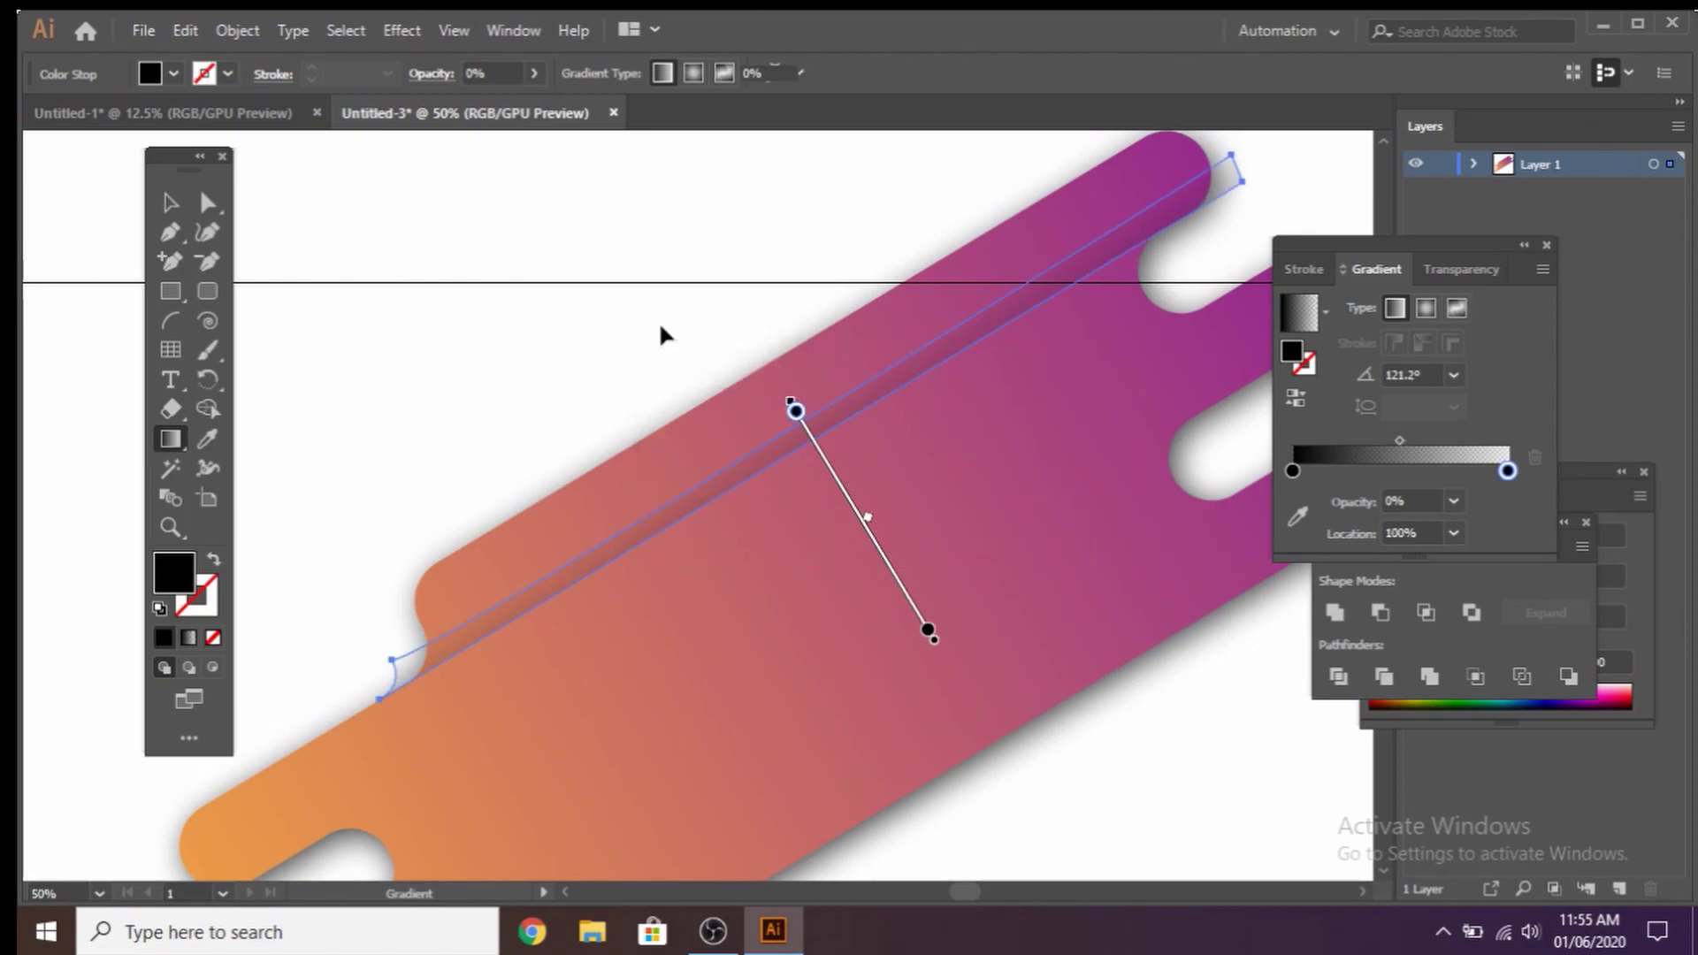
key(v)
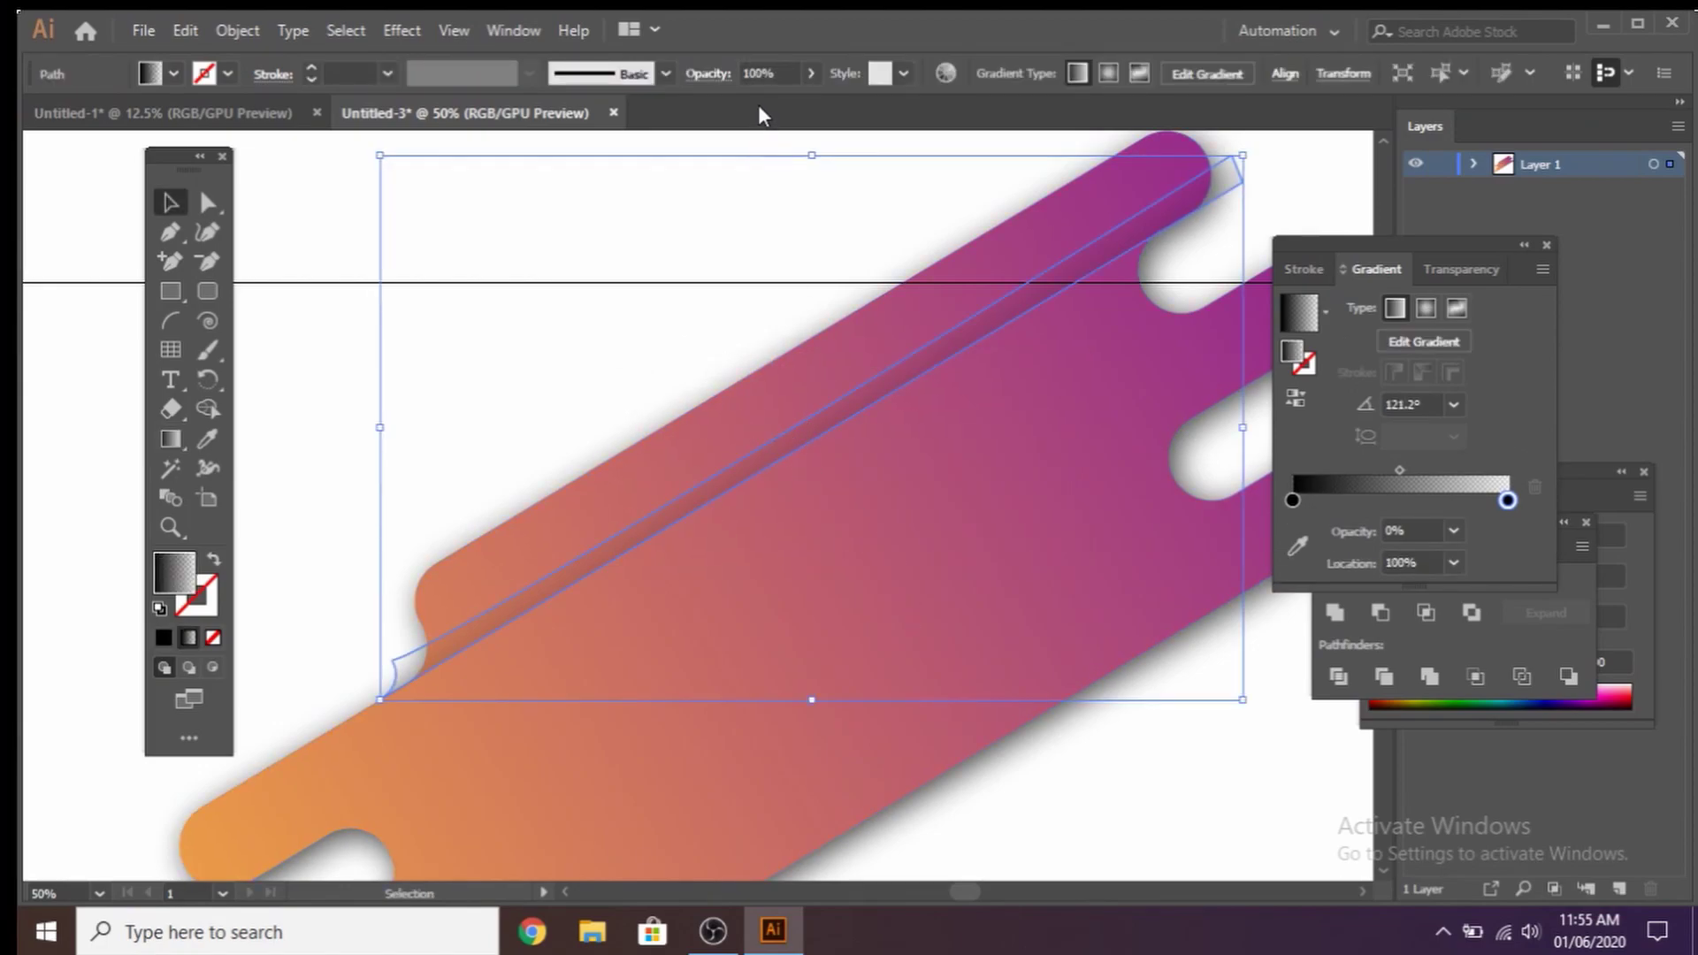
click(789, 69)
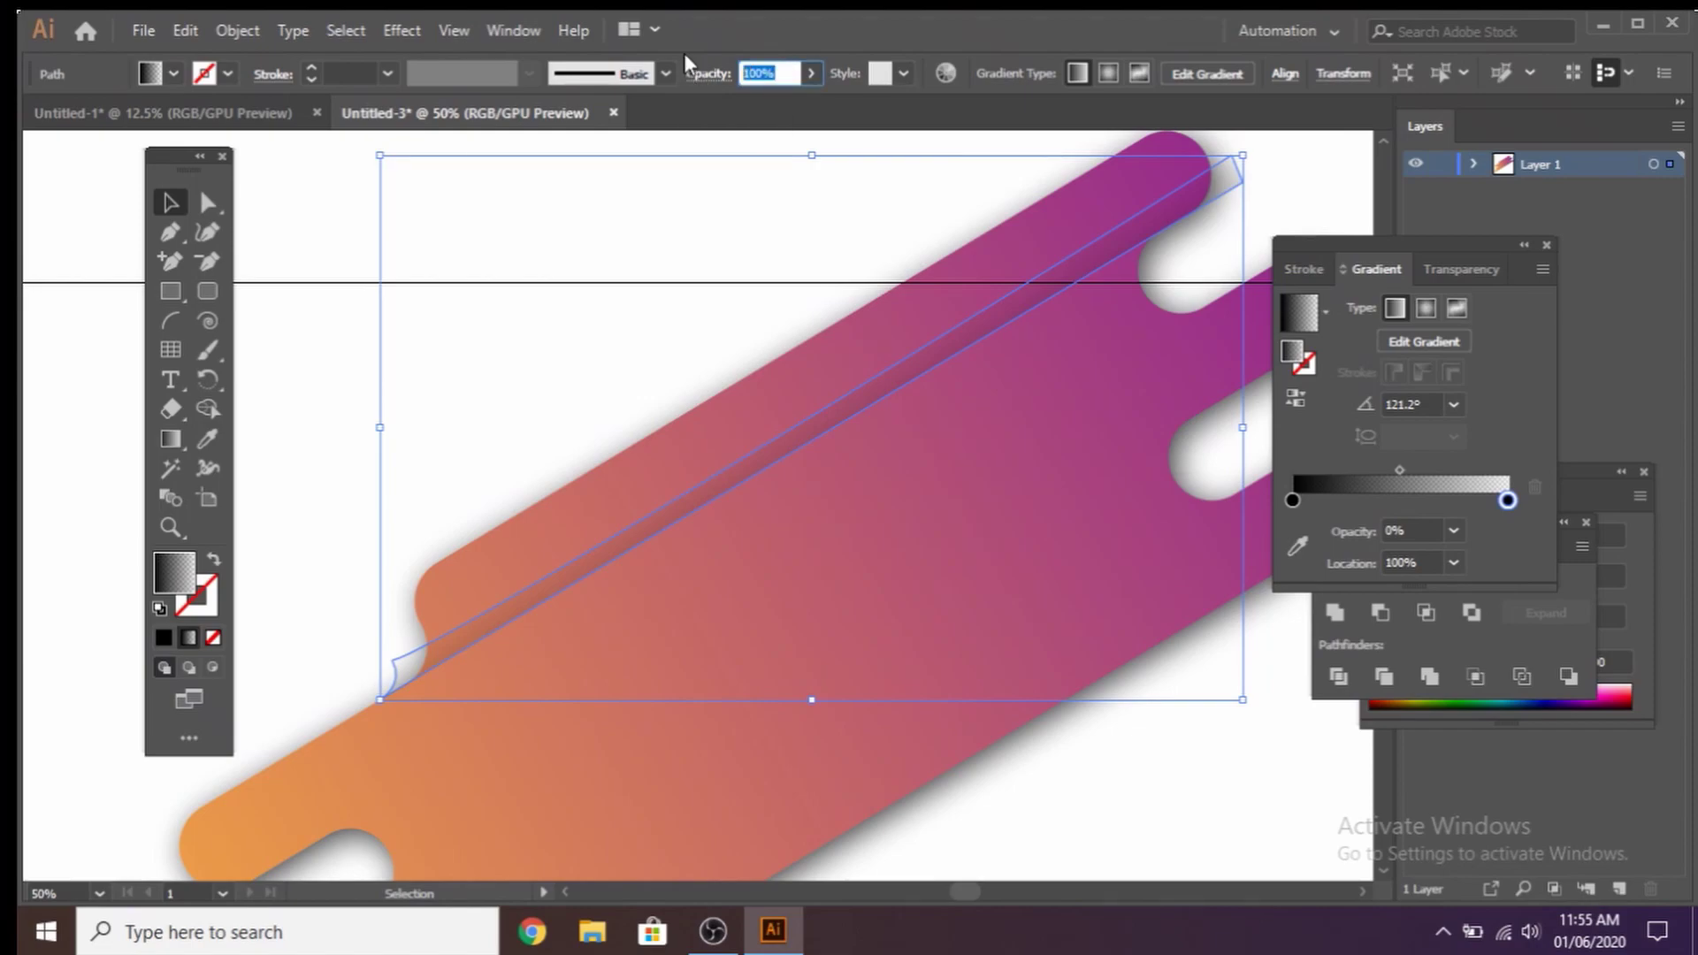
text(70)
key(Return)
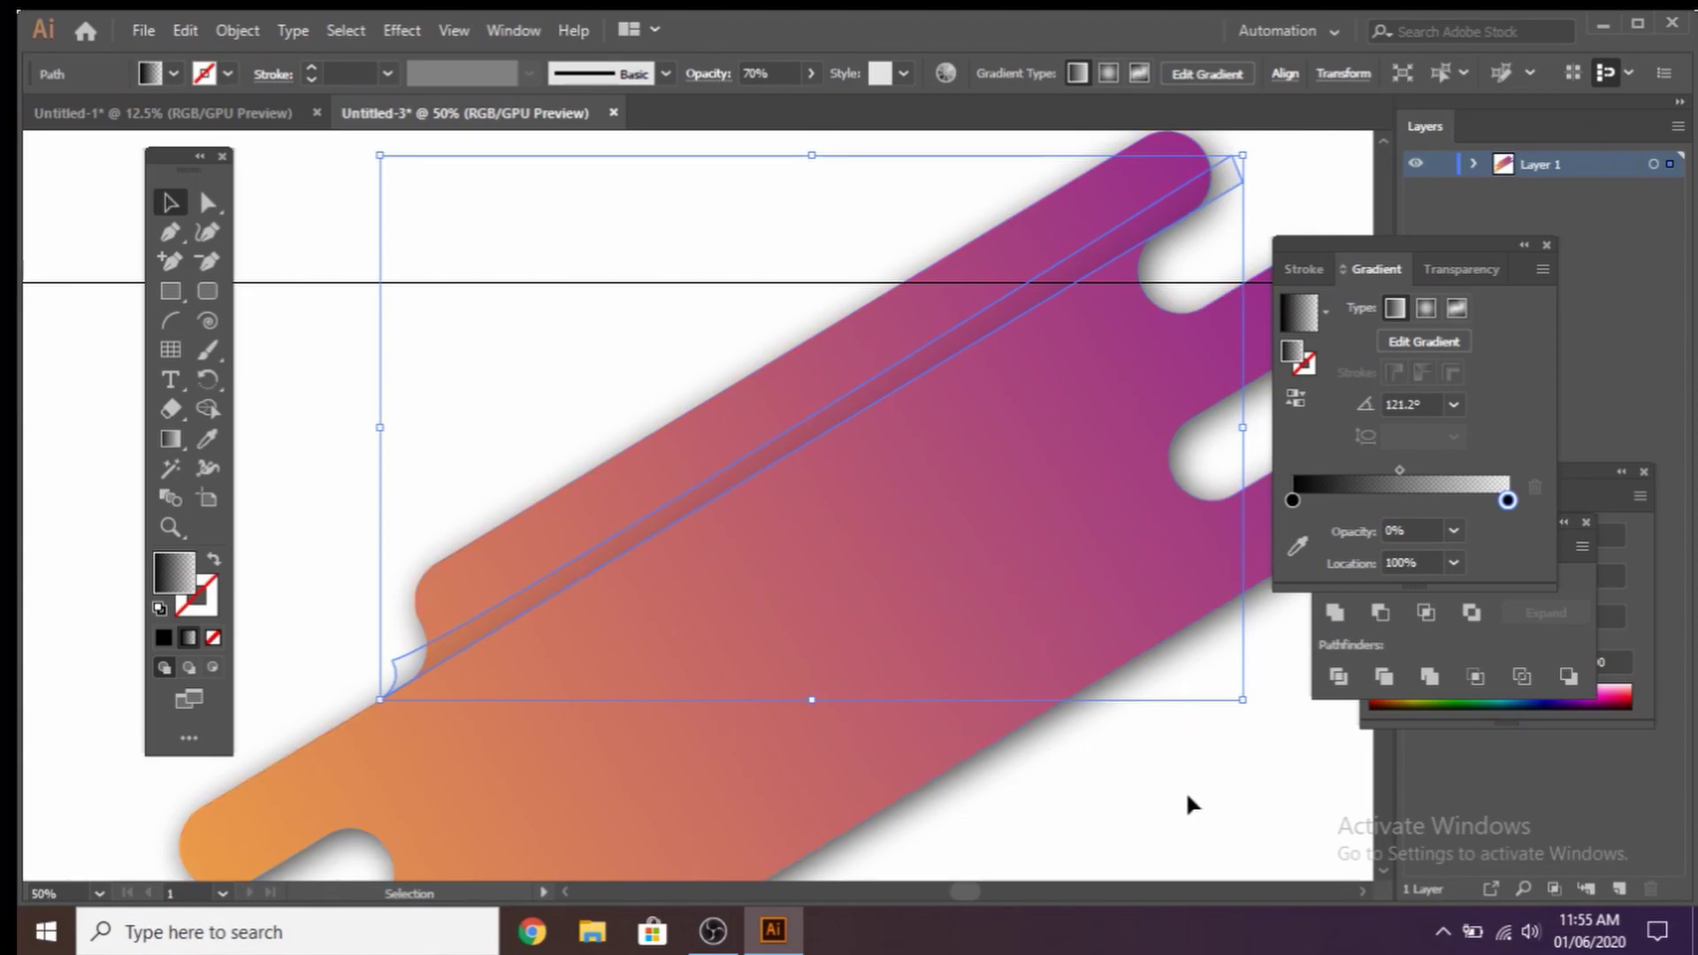
- Duplicate the shadow sliver onto the next bar and resize it to fit
drag(1187, 789, 1066, 714)
click(978, 678)
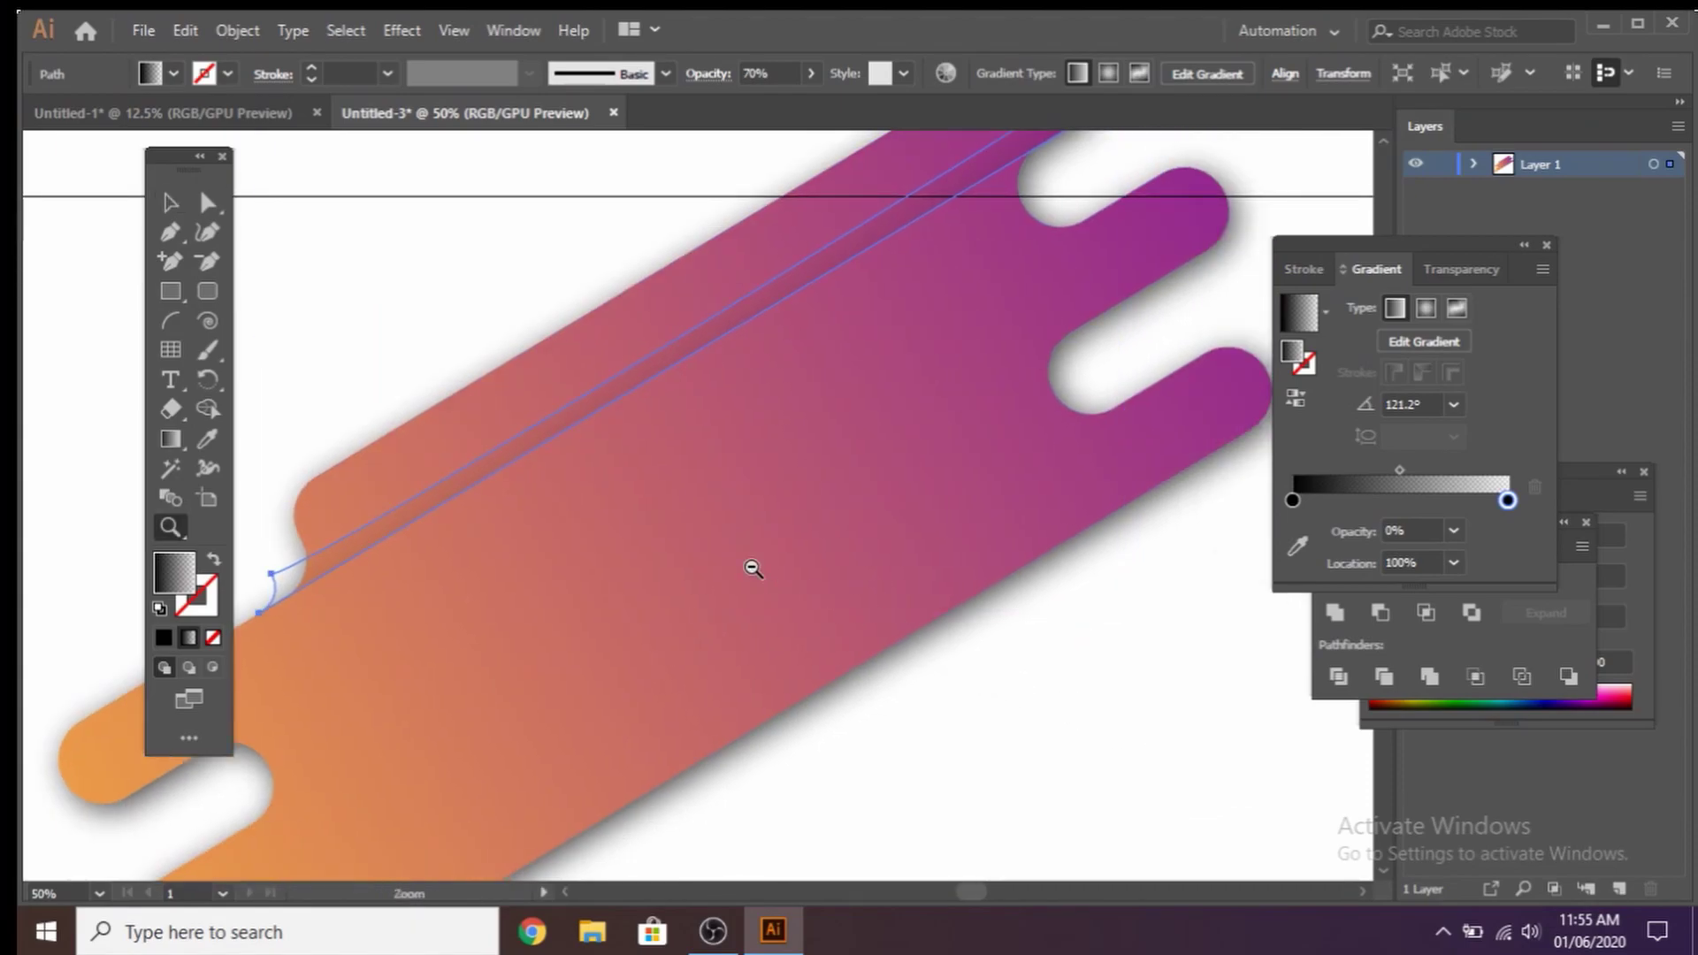
key(ctrl+minus)
mouse_move(794, 345)
mouse_down()
mouse_move(792, 547)
mouse_move(902, 554)
mouse_up()
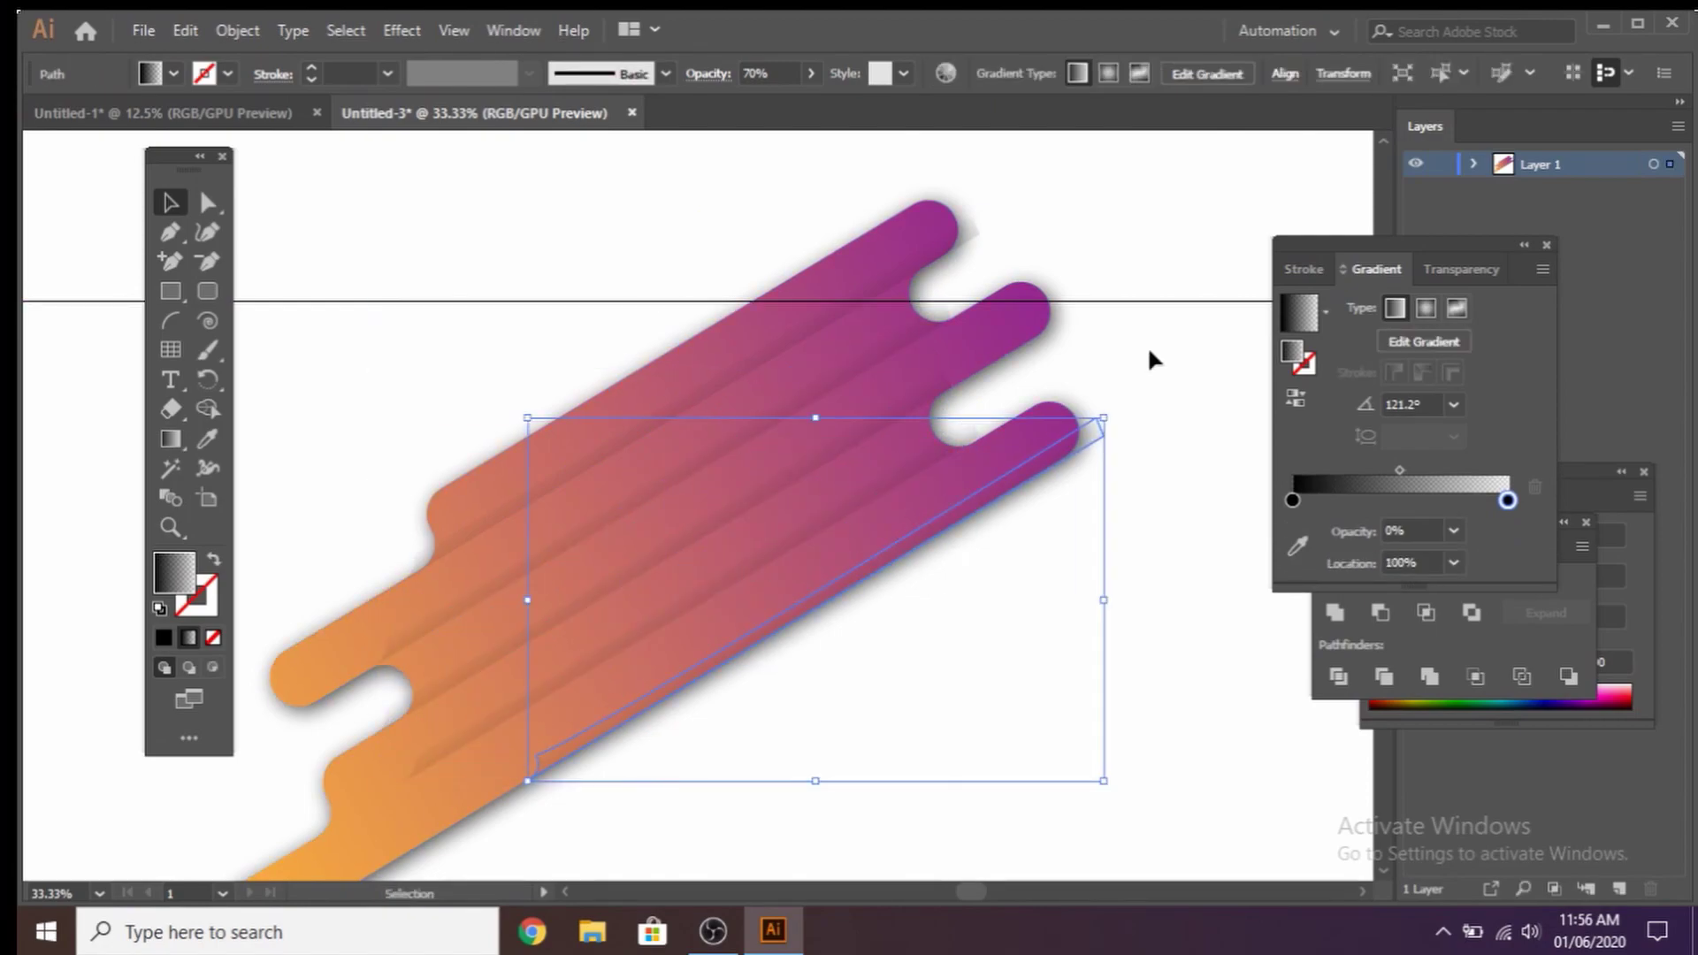
drag(800, 603, 655, 481)
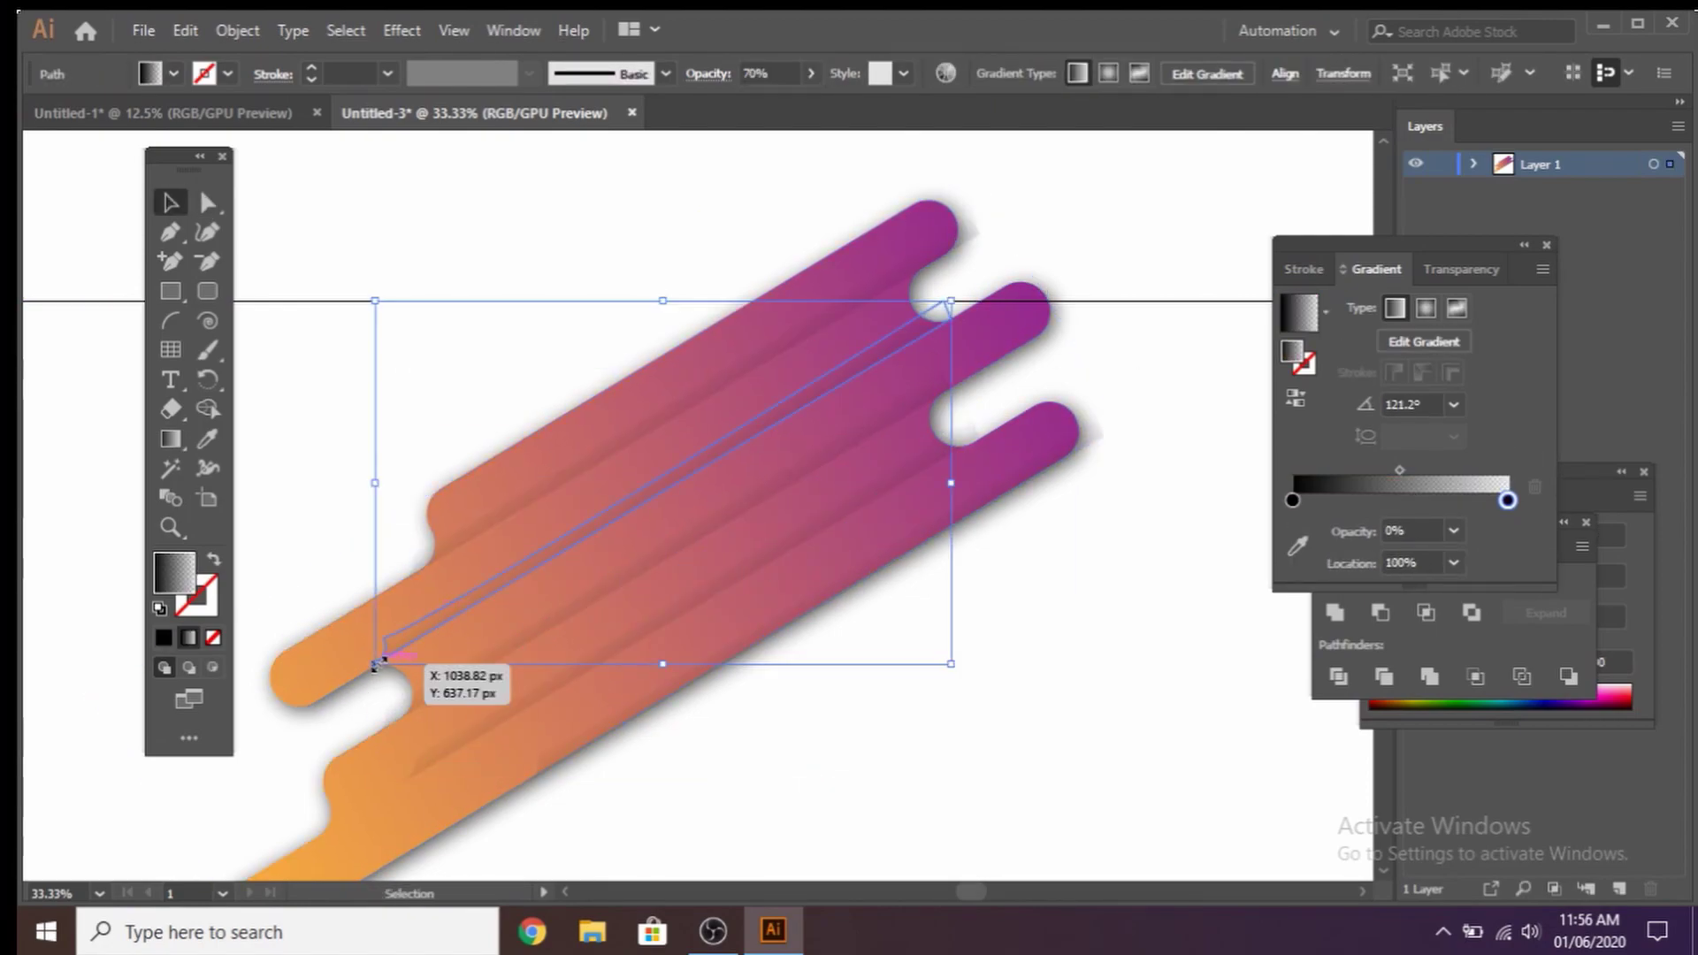
drag(375, 663, 265, 718)
- Stretch another sliver at both ends to run the full length of its bar
click(884, 583)
click(873, 555)
drag(1104, 423, 1080, 296)
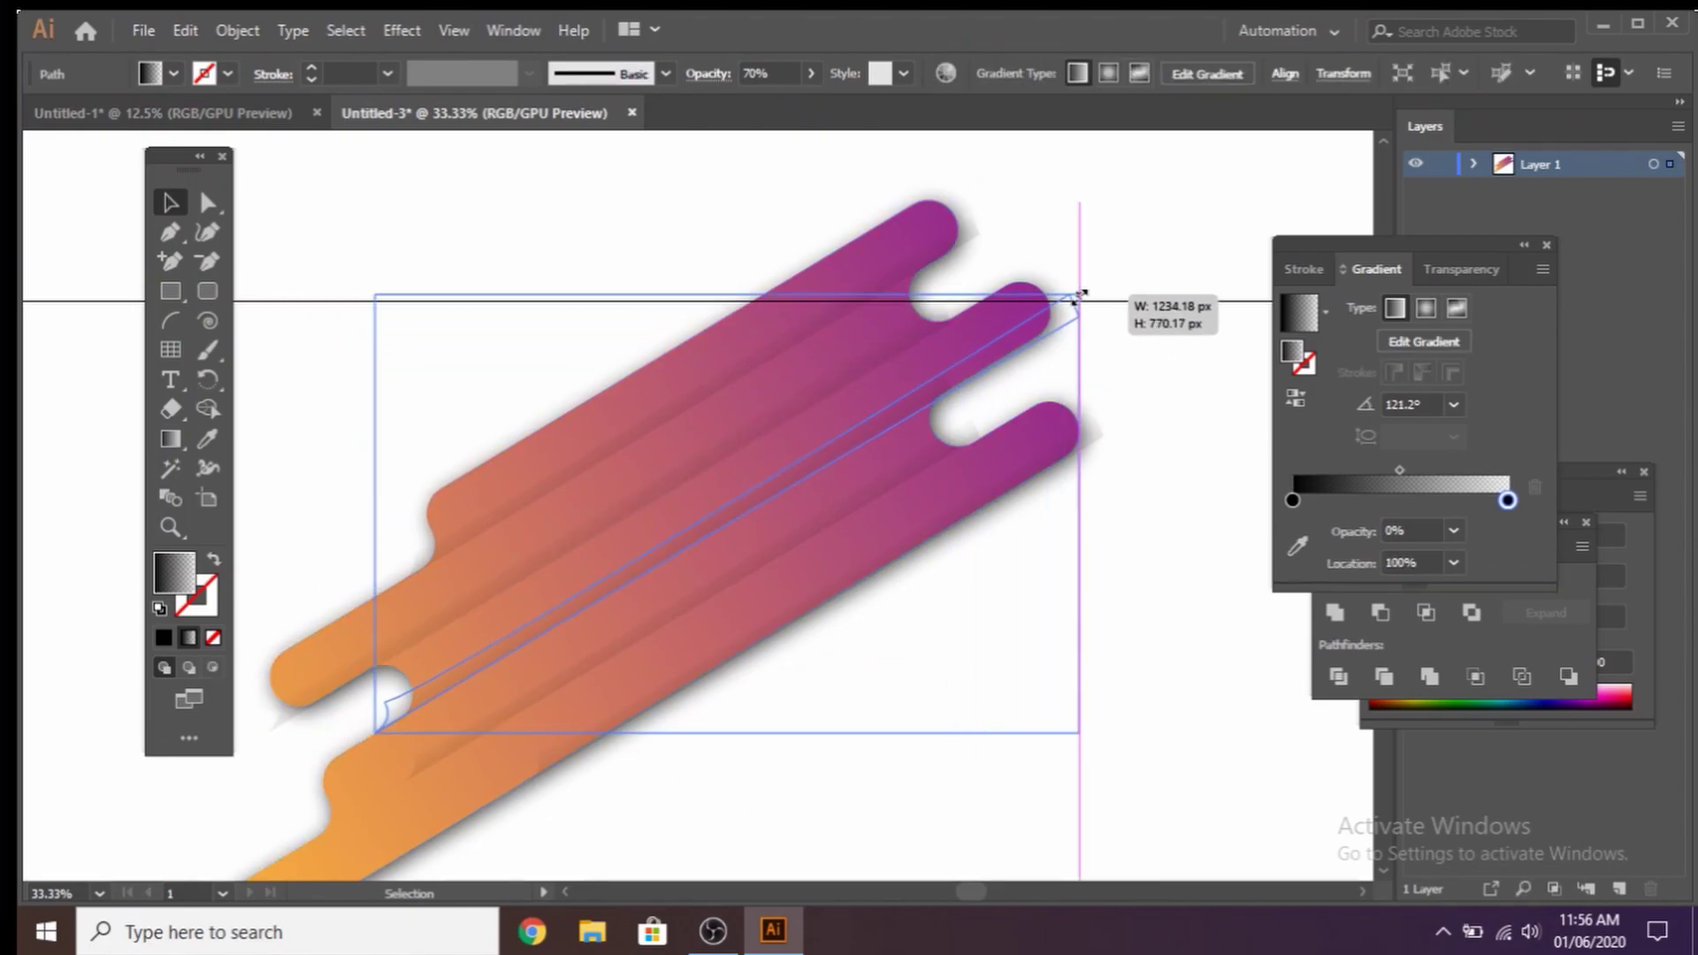
mouse_move(379, 720)
mouse_down()
mouse_move(477, 694)
mouse_move(478, 747)
mouse_move(368, 822)
mouse_up()
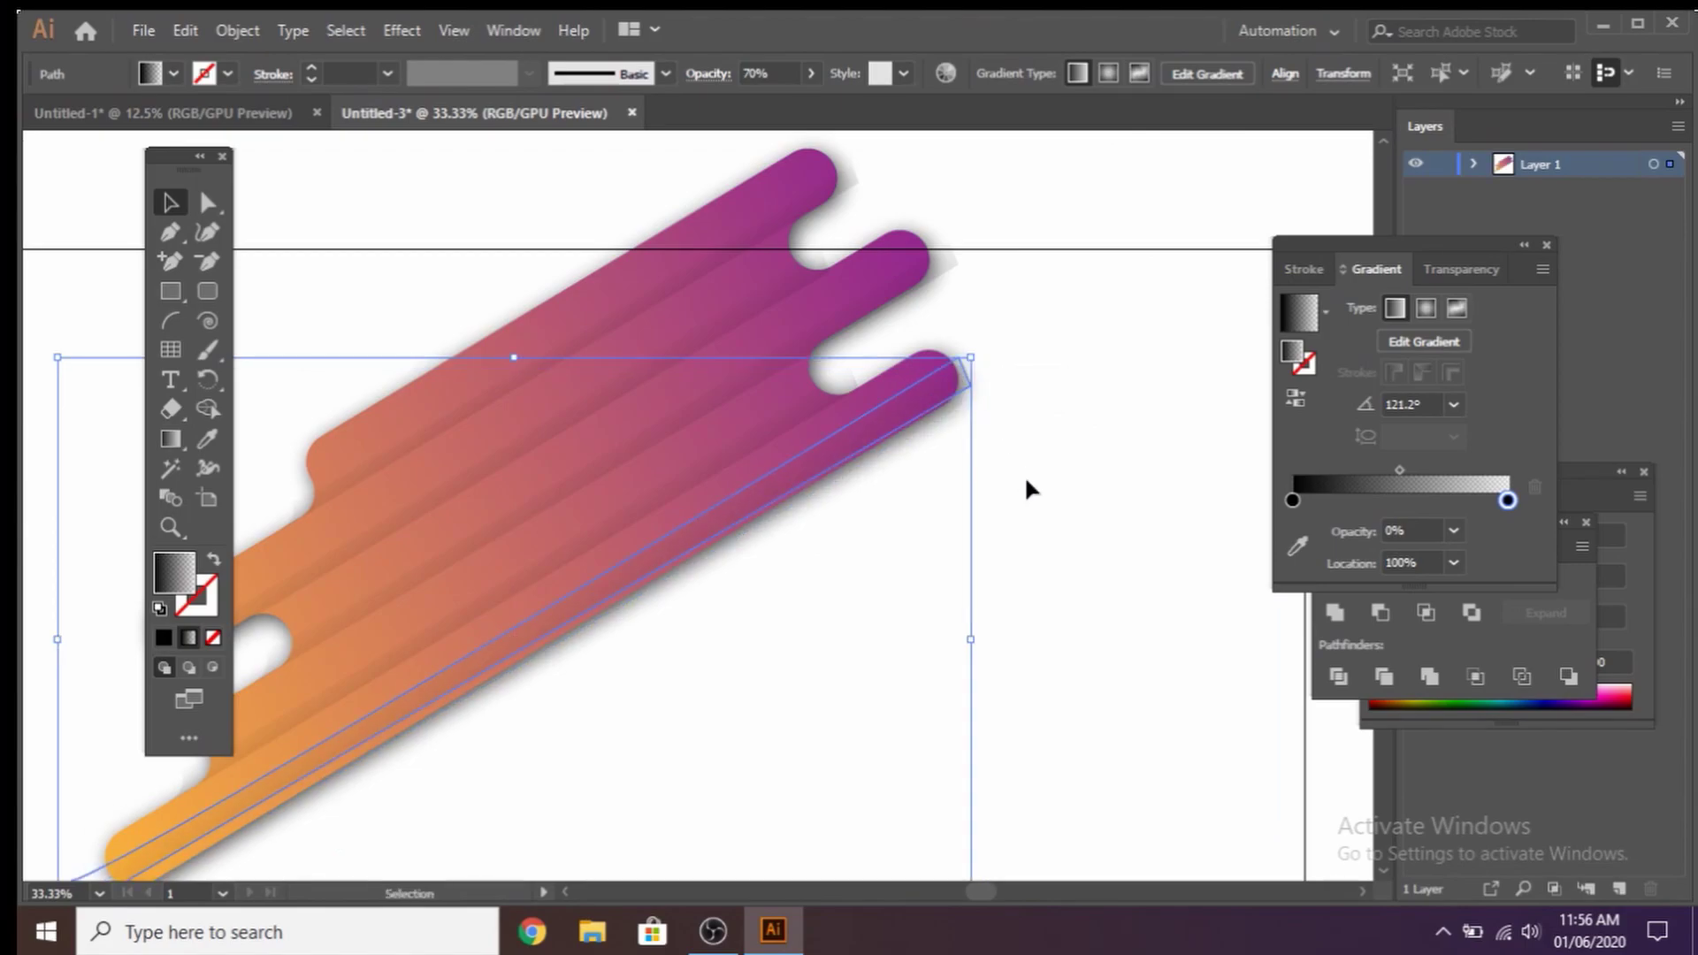
drag(967, 382, 884, 447)
click(492, 655)
alt+click(508, 690)
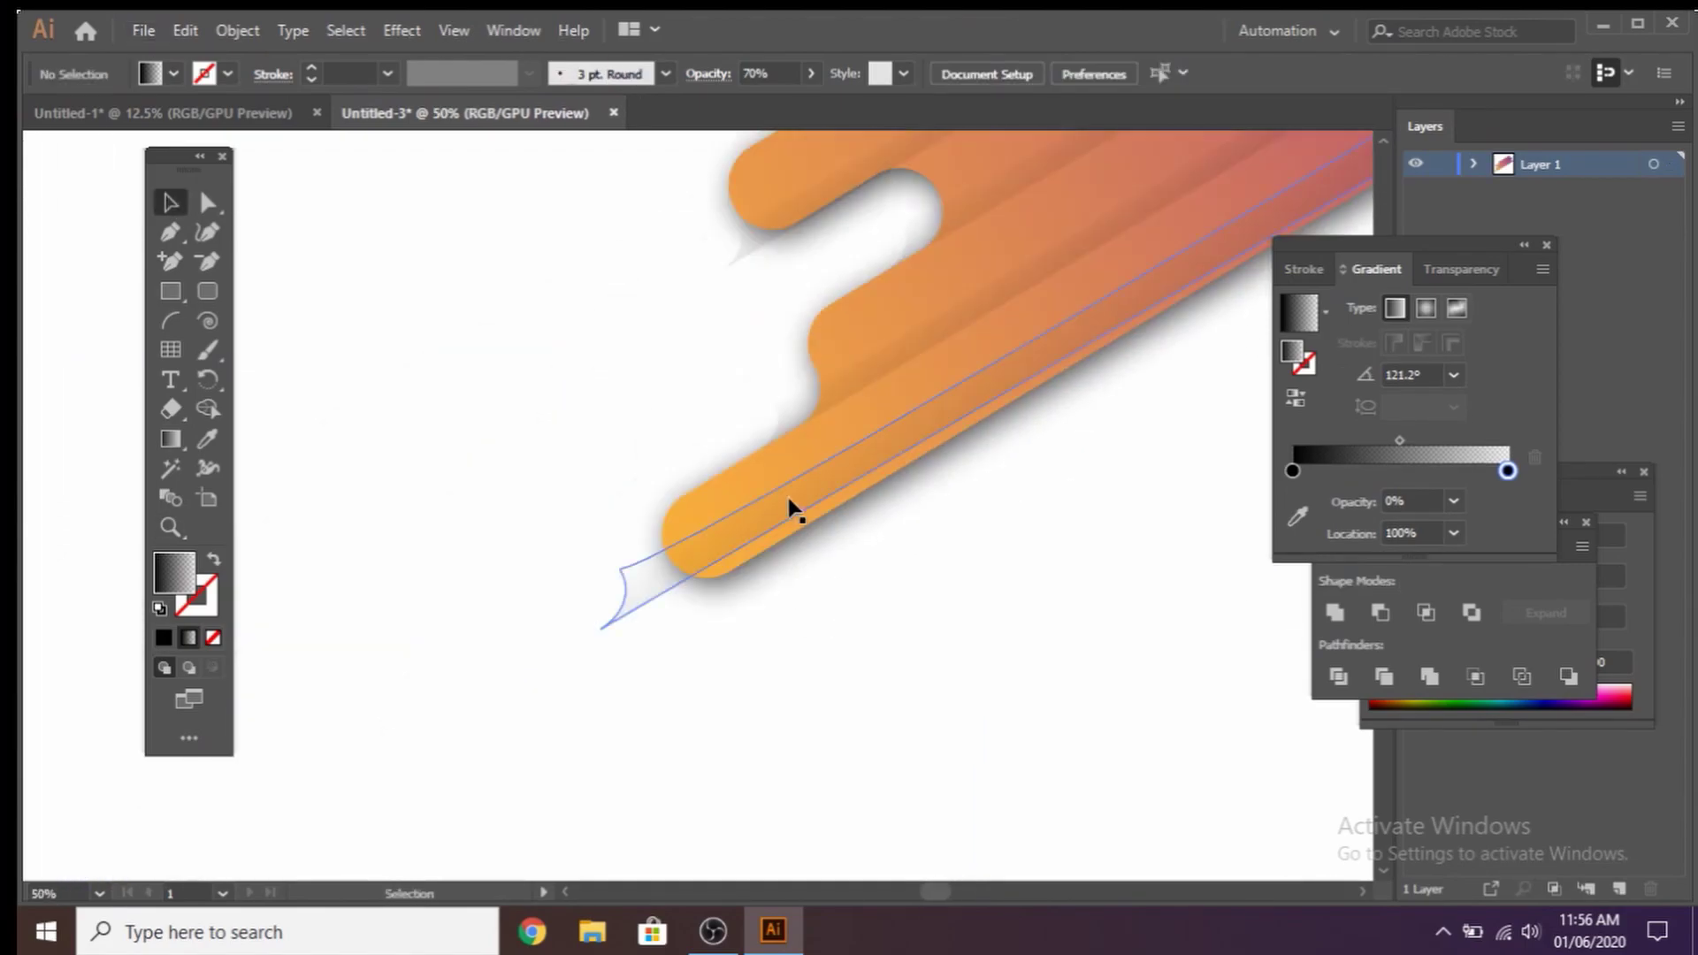
- Move a sliver's end anchor point onto its bar's tip with Direct Selection
key(a)
click(606, 634)
scroll(853, 614, up, 5)
scroll(920, 372, right, 10)
drag(920, 369, 940, 398)
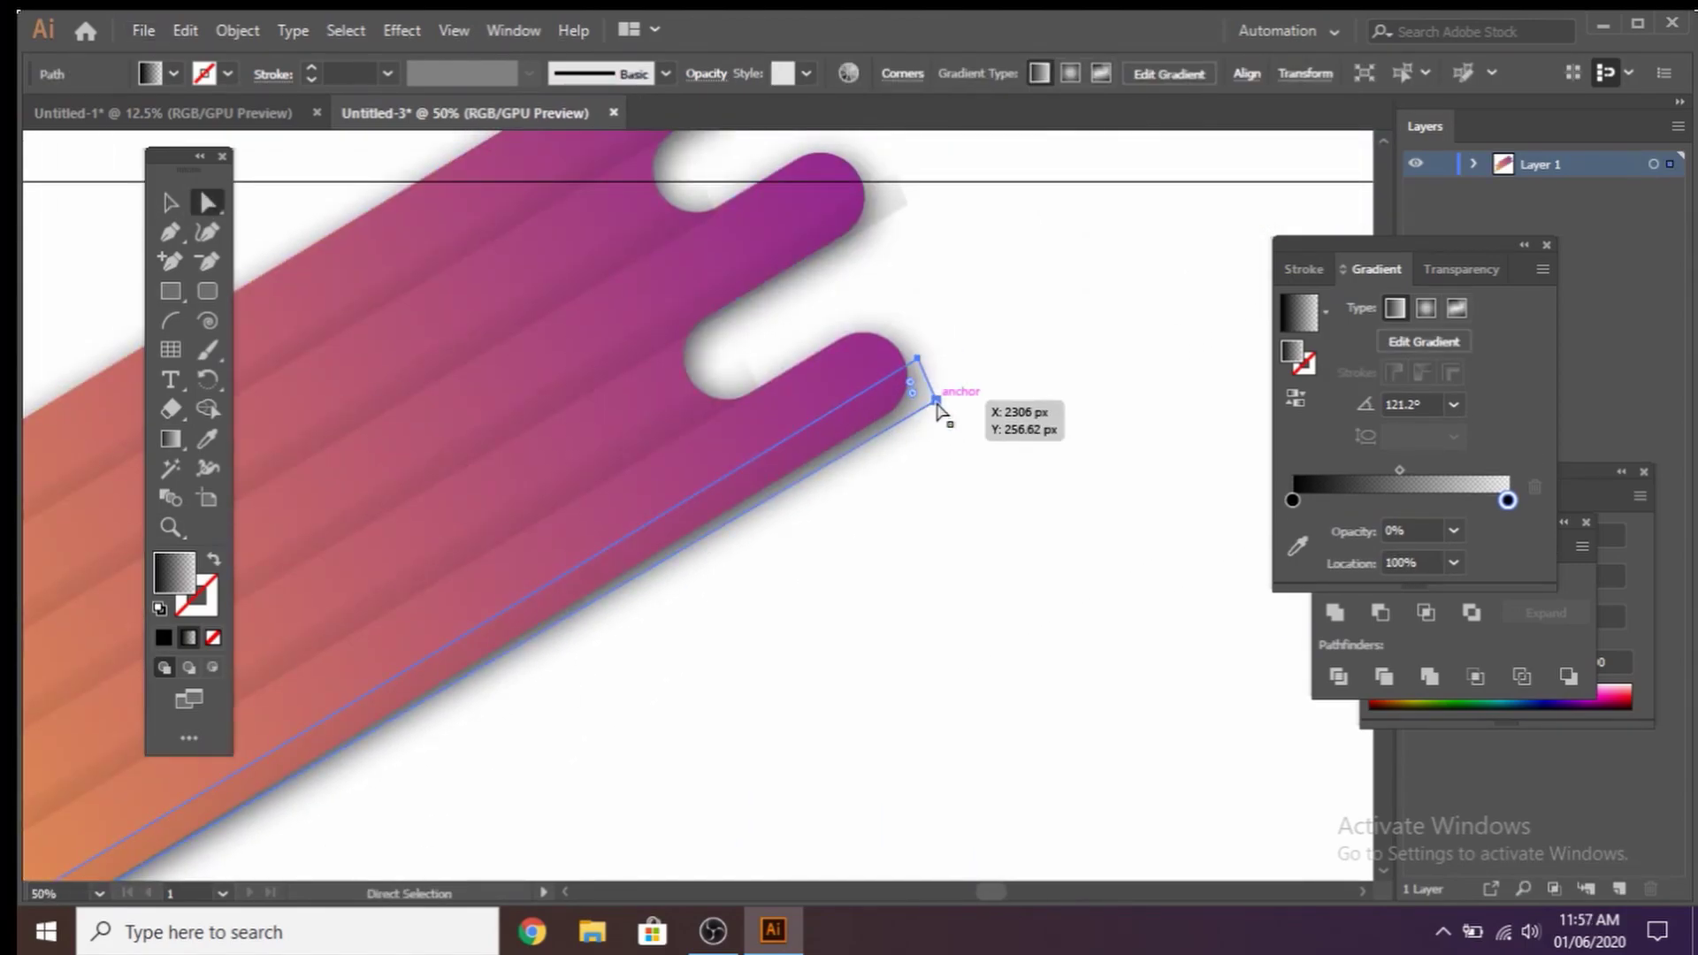
key(z)
alt+click(796, 628)
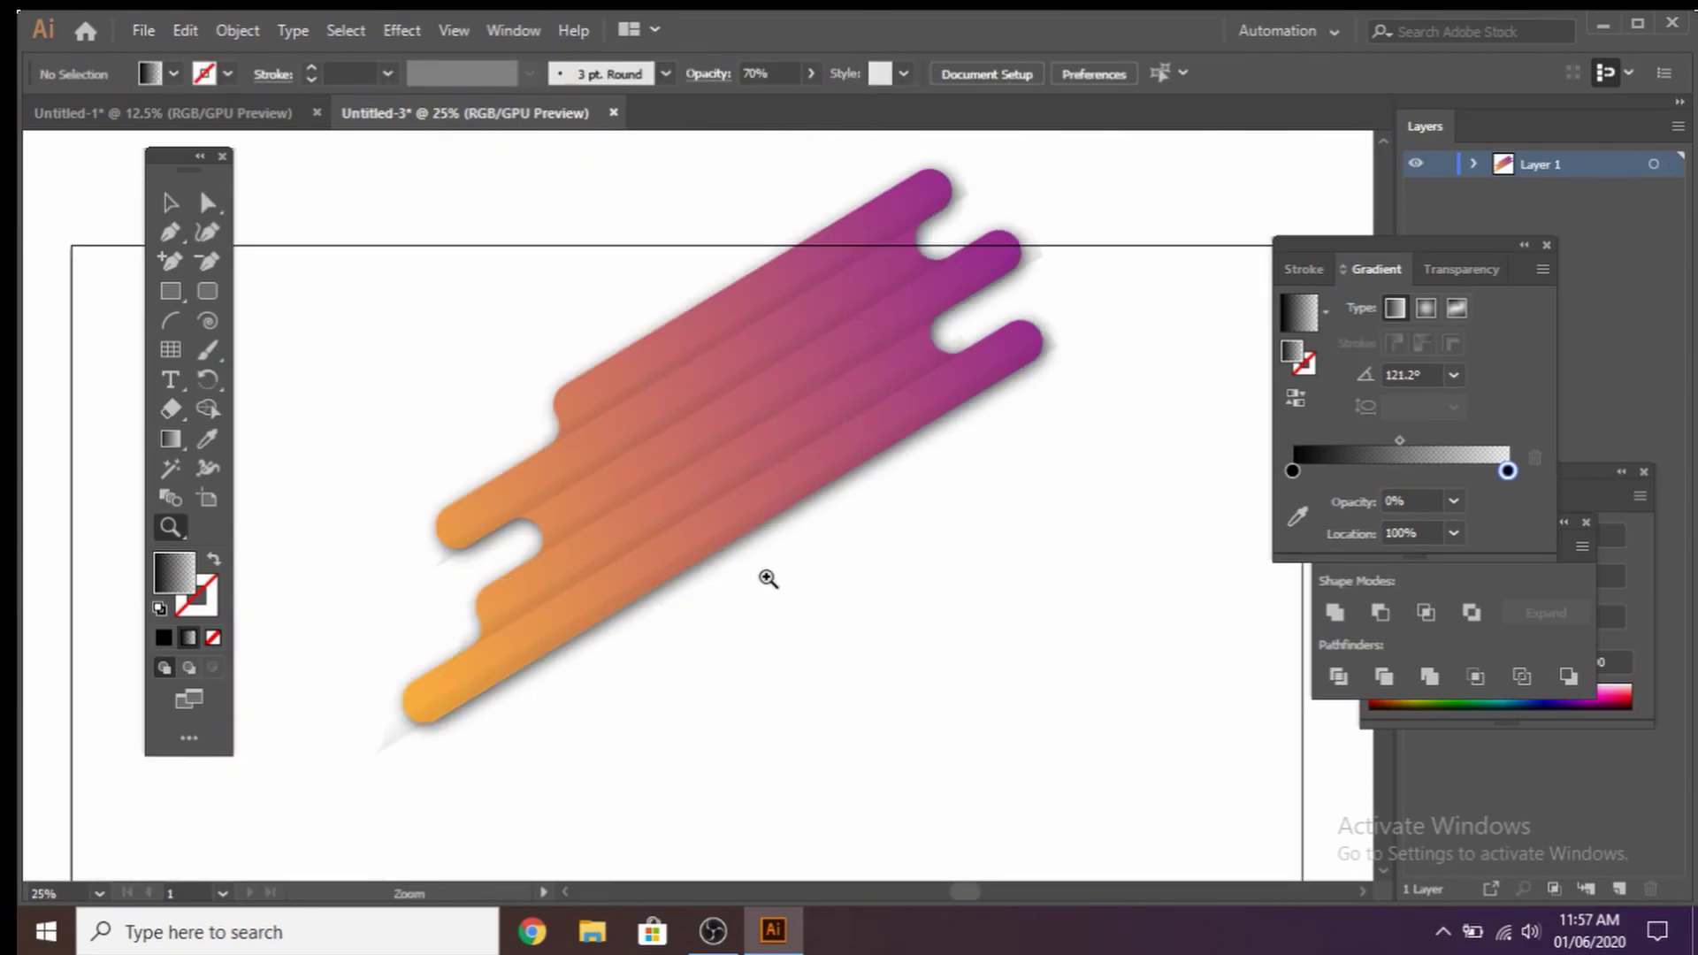
scroll(768, 584, up, 1)
- Select all bars and slivers, then Shape Builder-trim the sliver tips at the bars' right ends
key(v)
drag(368, 788, 758, 575)
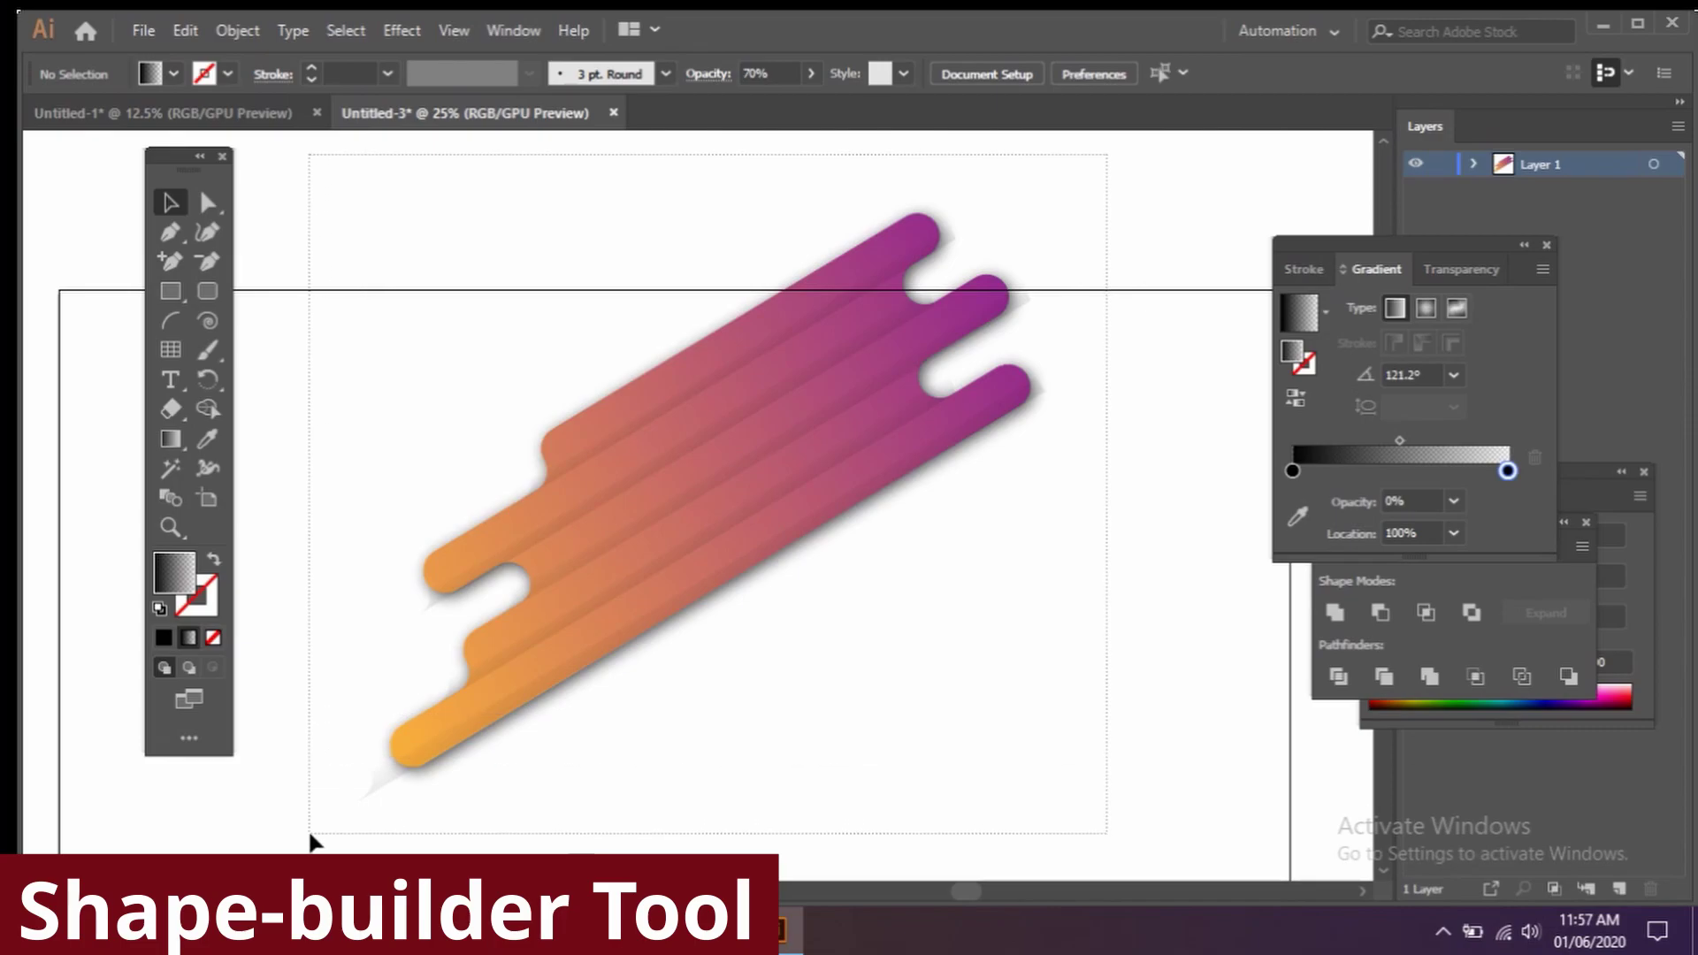
drag(781, 474, 310, 836)
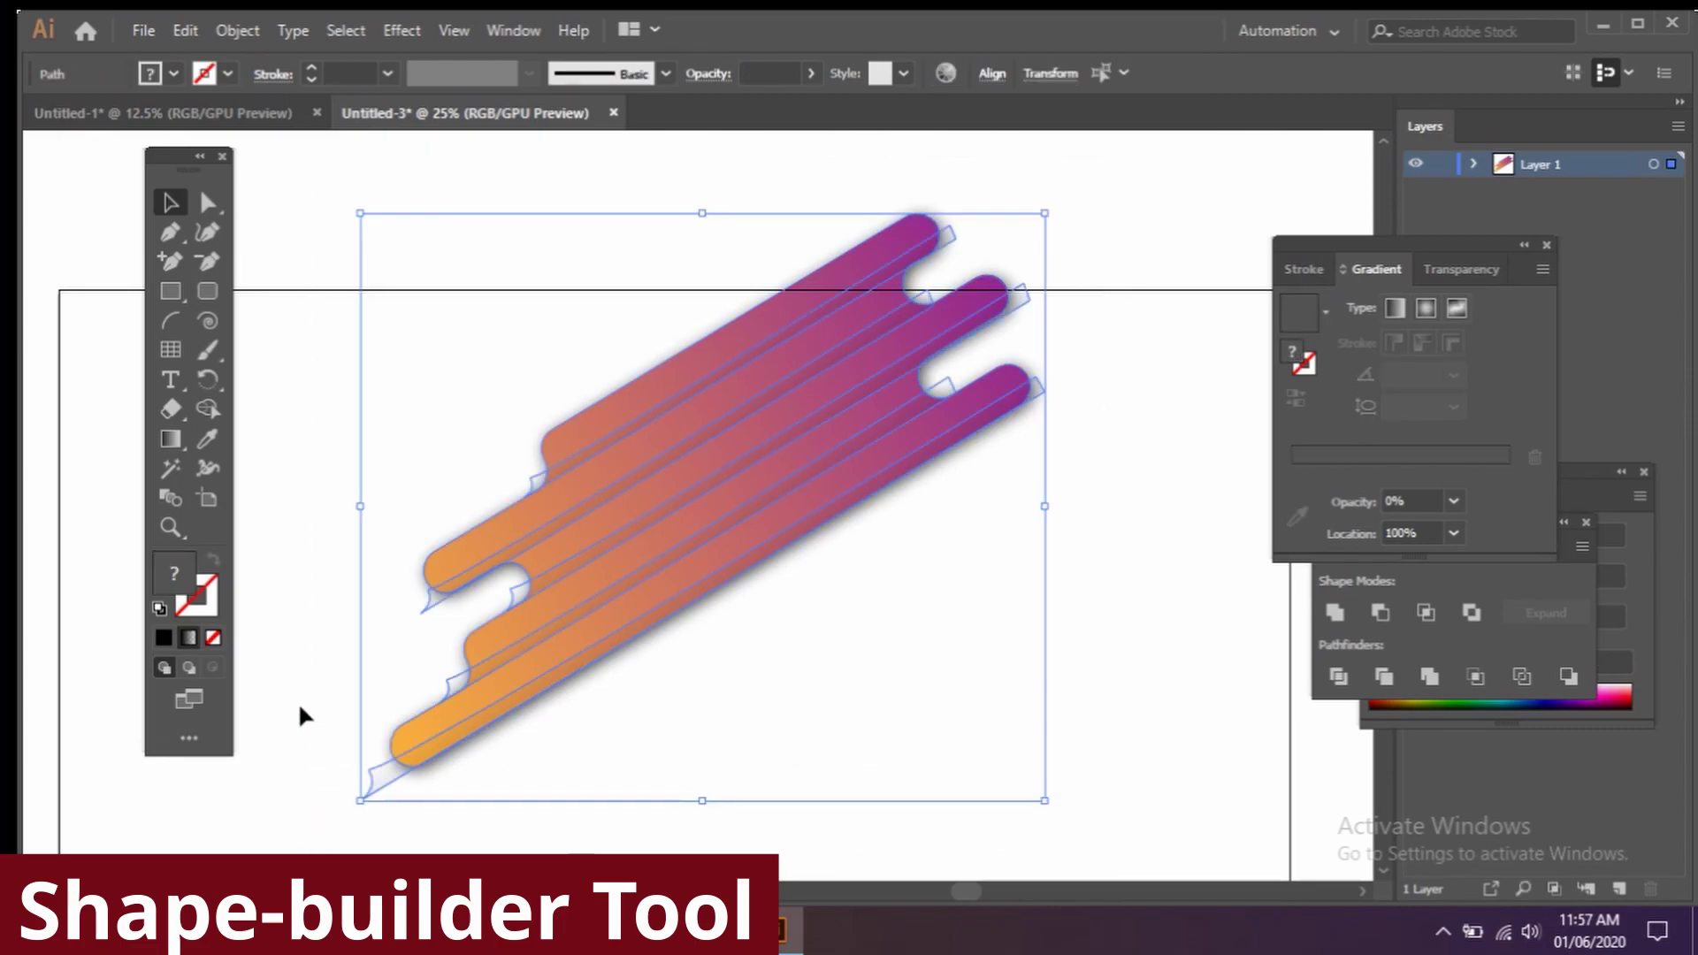
click(207, 408)
key(z)
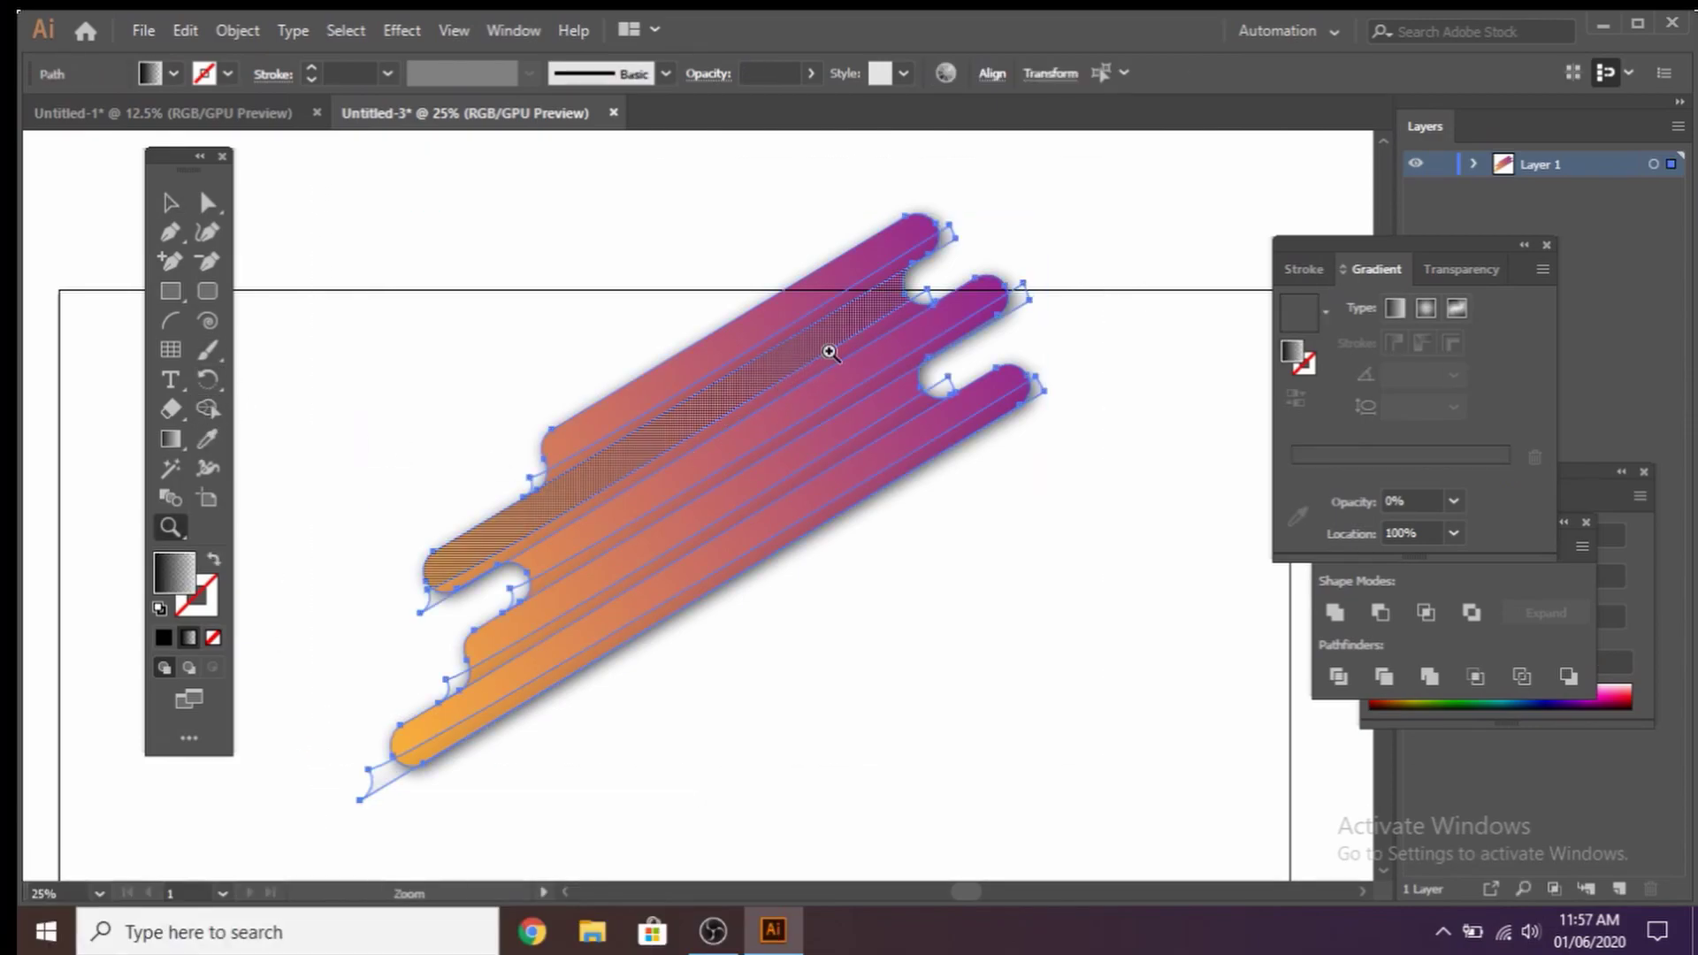
click(904, 314)
click(207, 408)
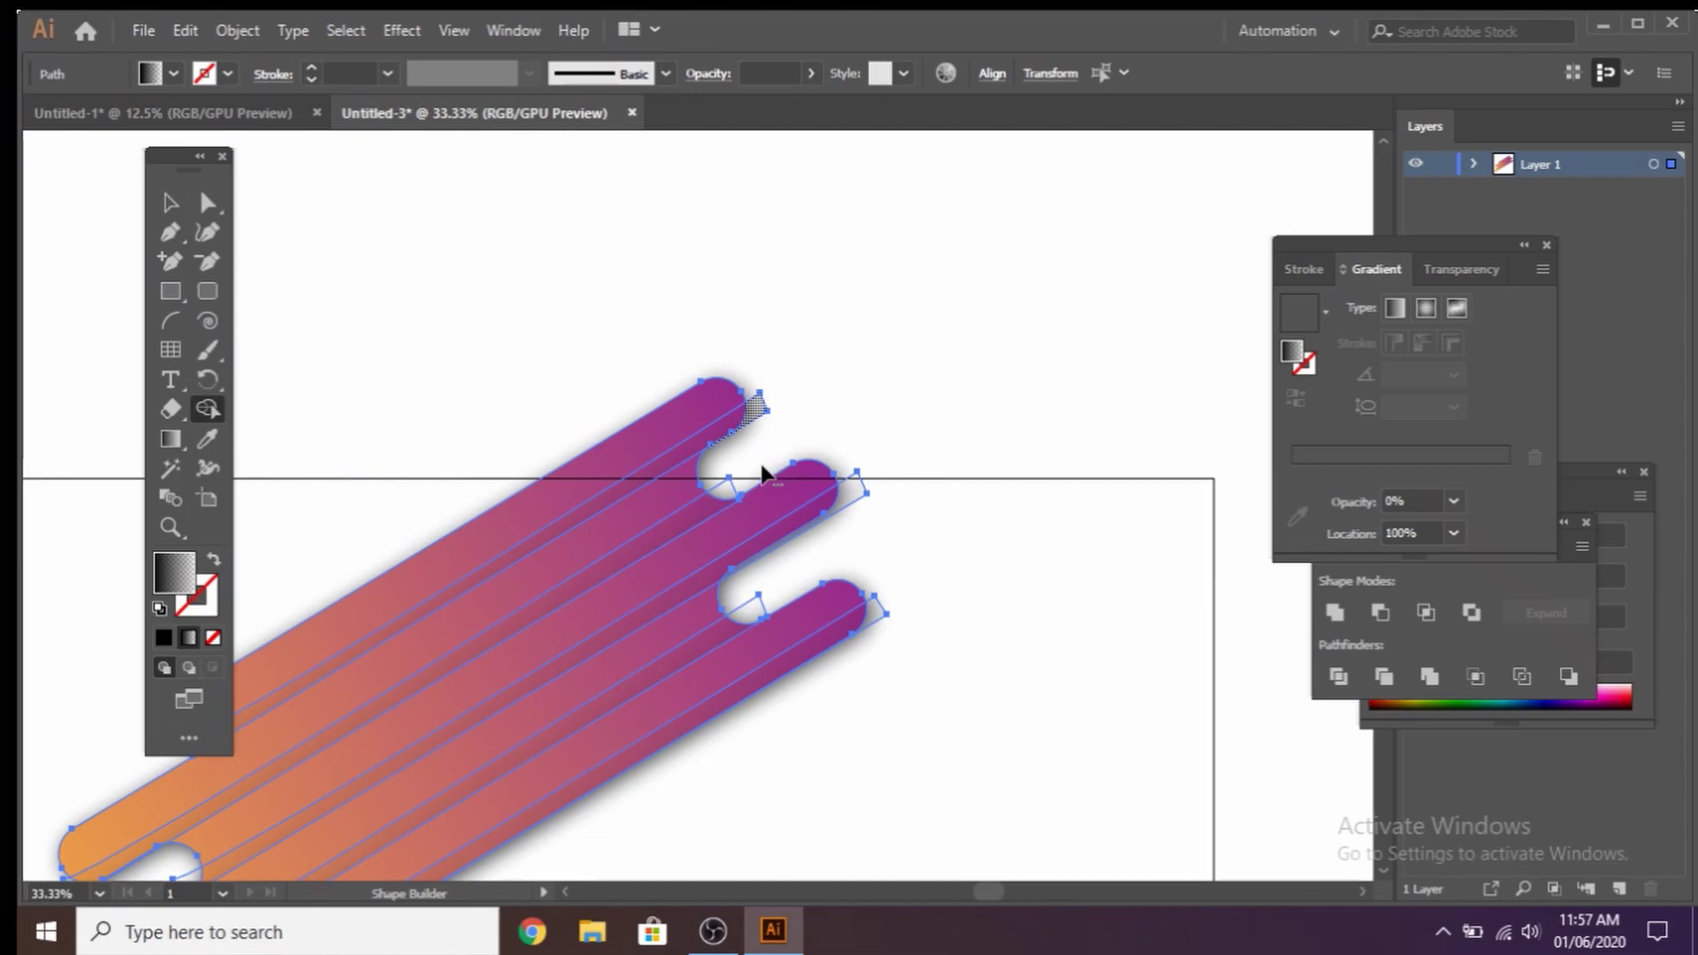
drag(765, 475, 723, 490)
drag(854, 485, 857, 486)
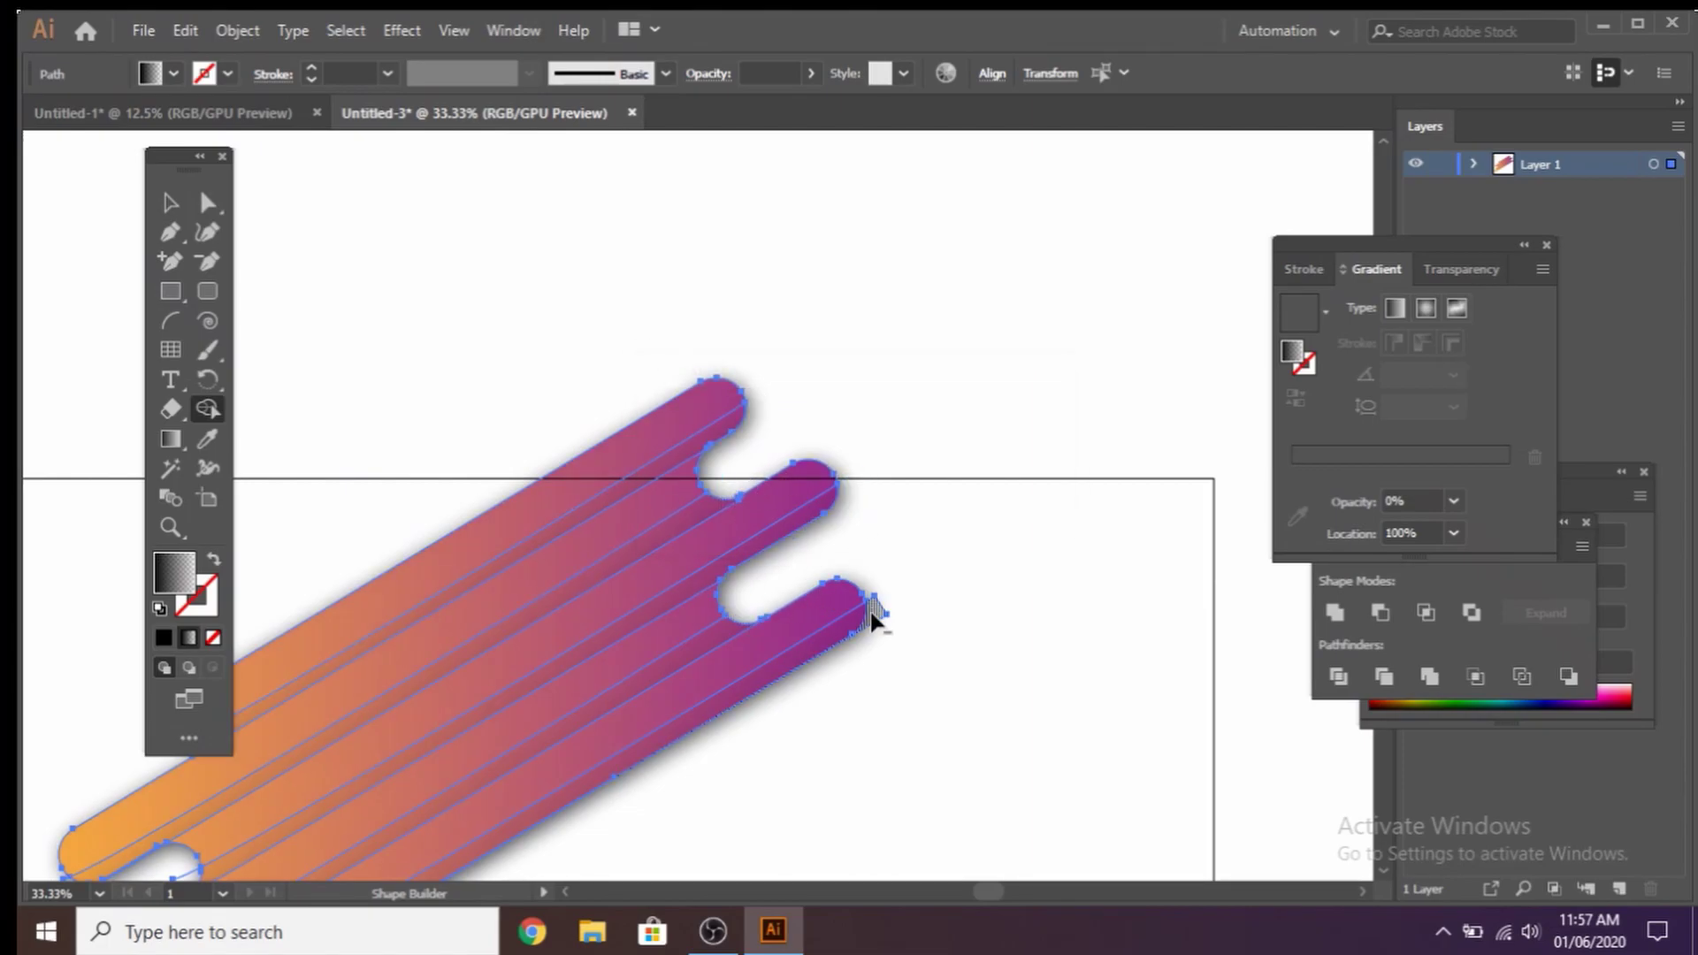
- Remove a leftover sliver fragment near the bars' orange left ends
drag(769, 766, 879, 496)
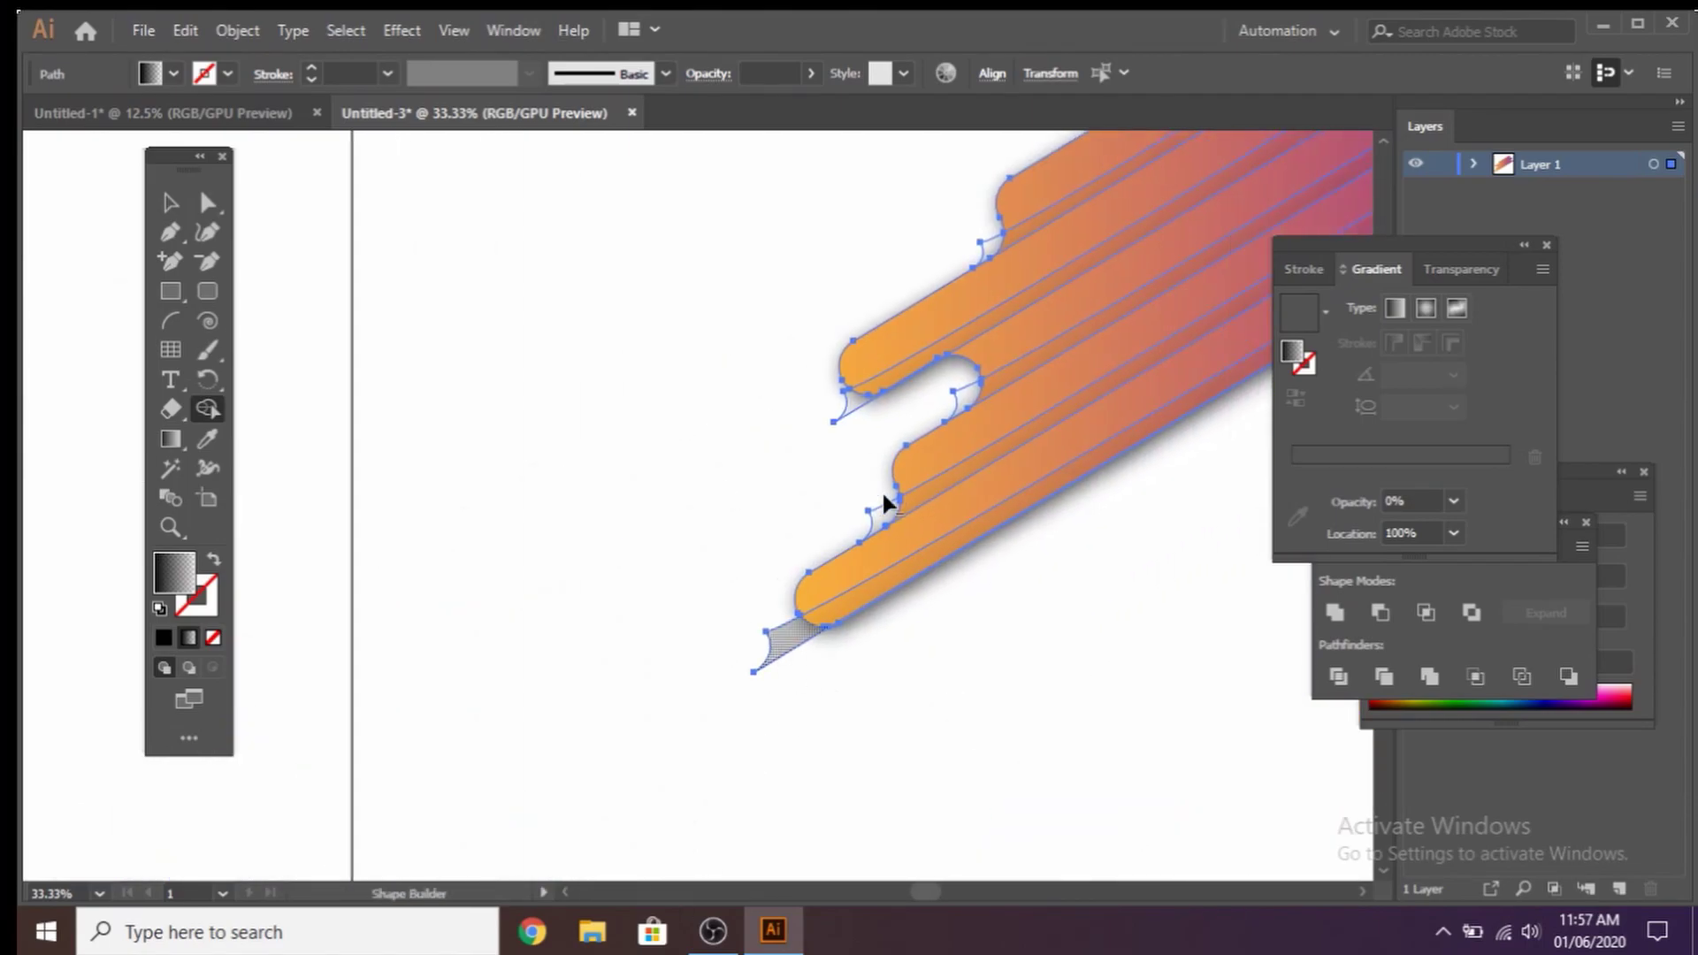
click(866, 386)
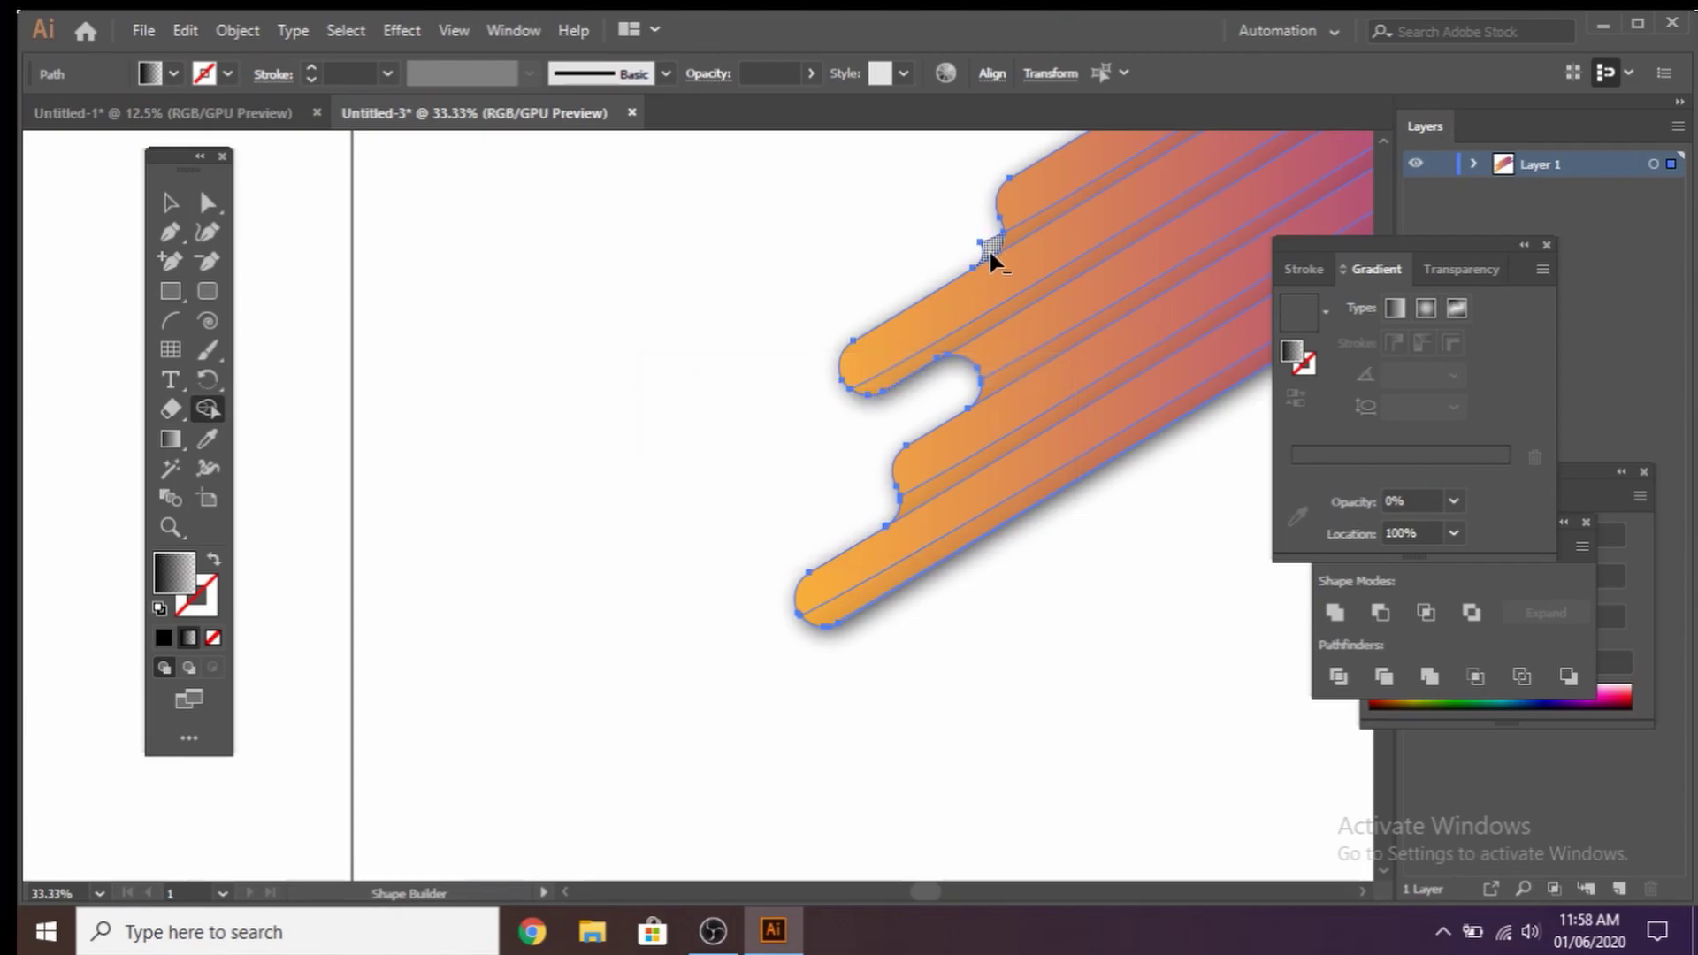
mouse_move(1119, 578)
mouse_down()
mouse_move(815, 608)
mouse_move(683, 692)
mouse_up()
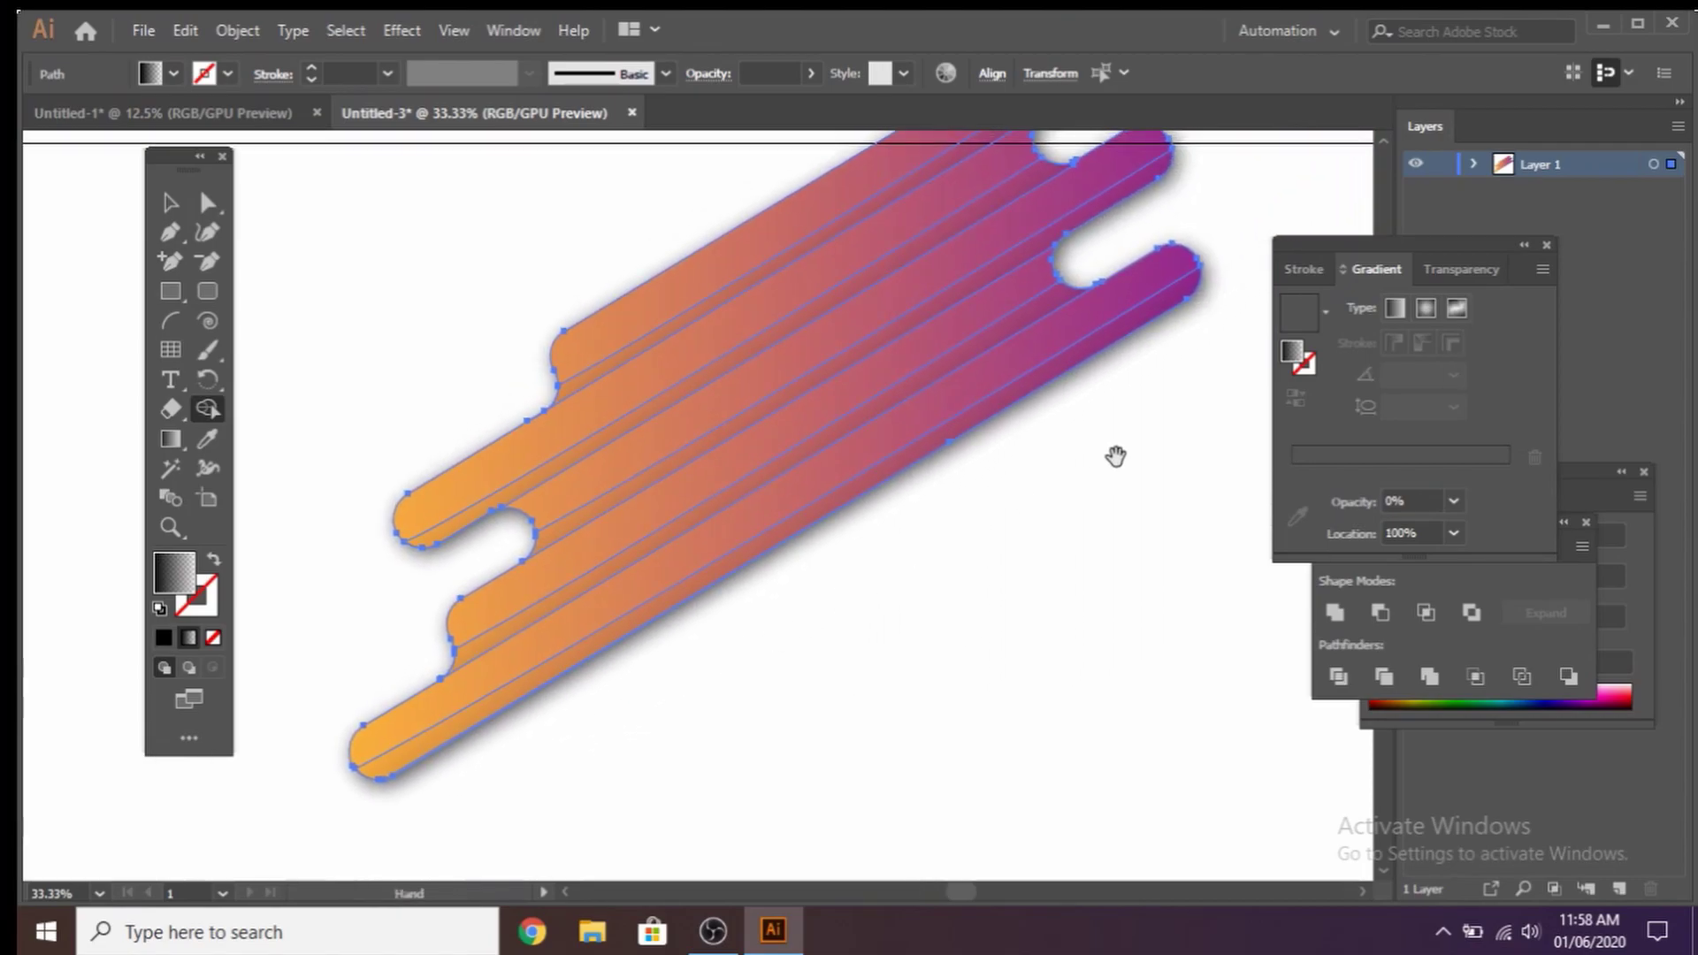
drag(1115, 456, 1144, 554)
key(ctrl+alt+space)
- Select all the bars and shadow slivers and group them into one object
alt+click(849, 715)
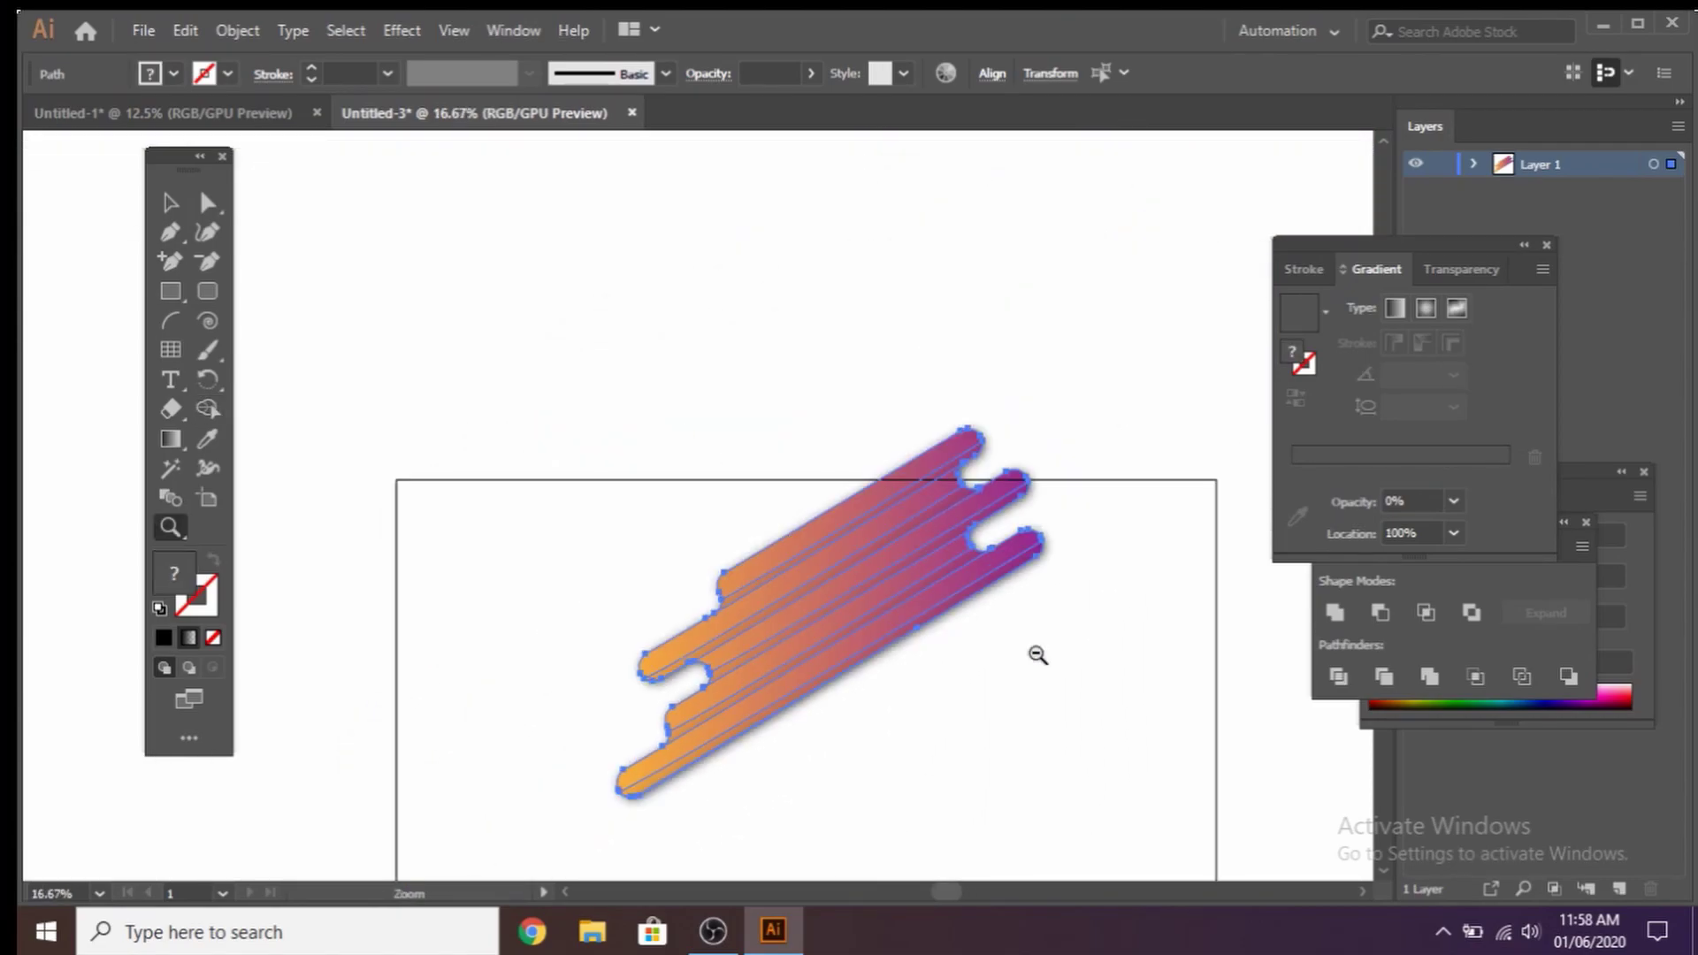
drag(1086, 700, 1008, 587)
key(v)
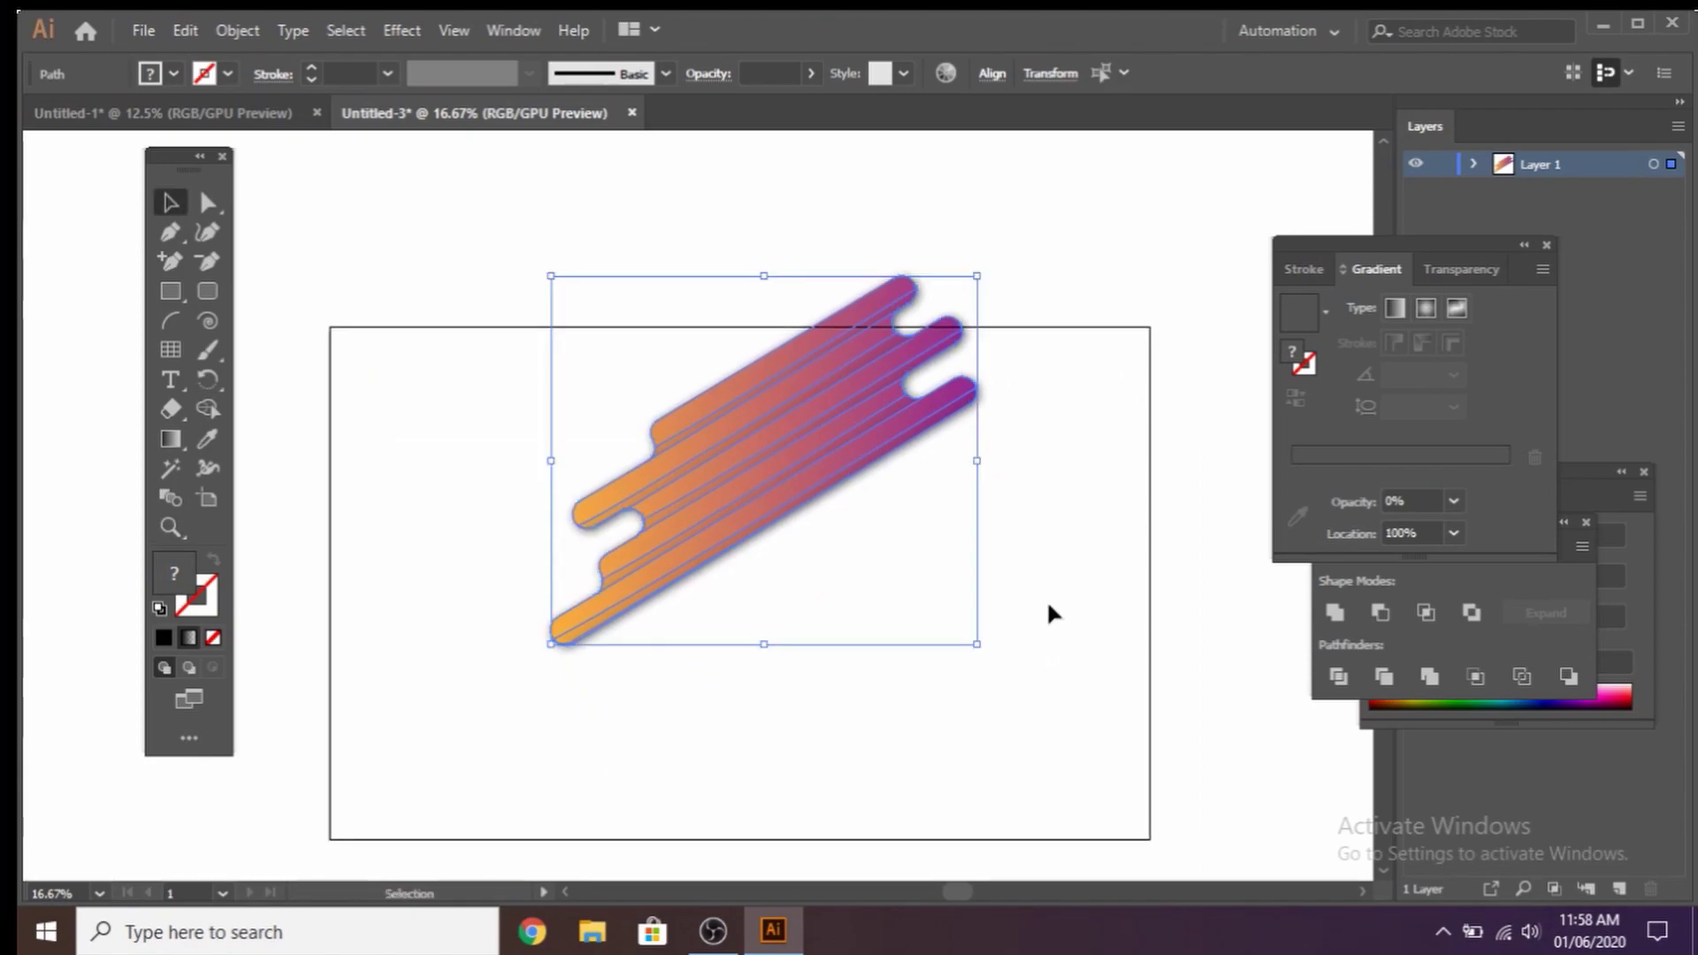
click(1068, 616)
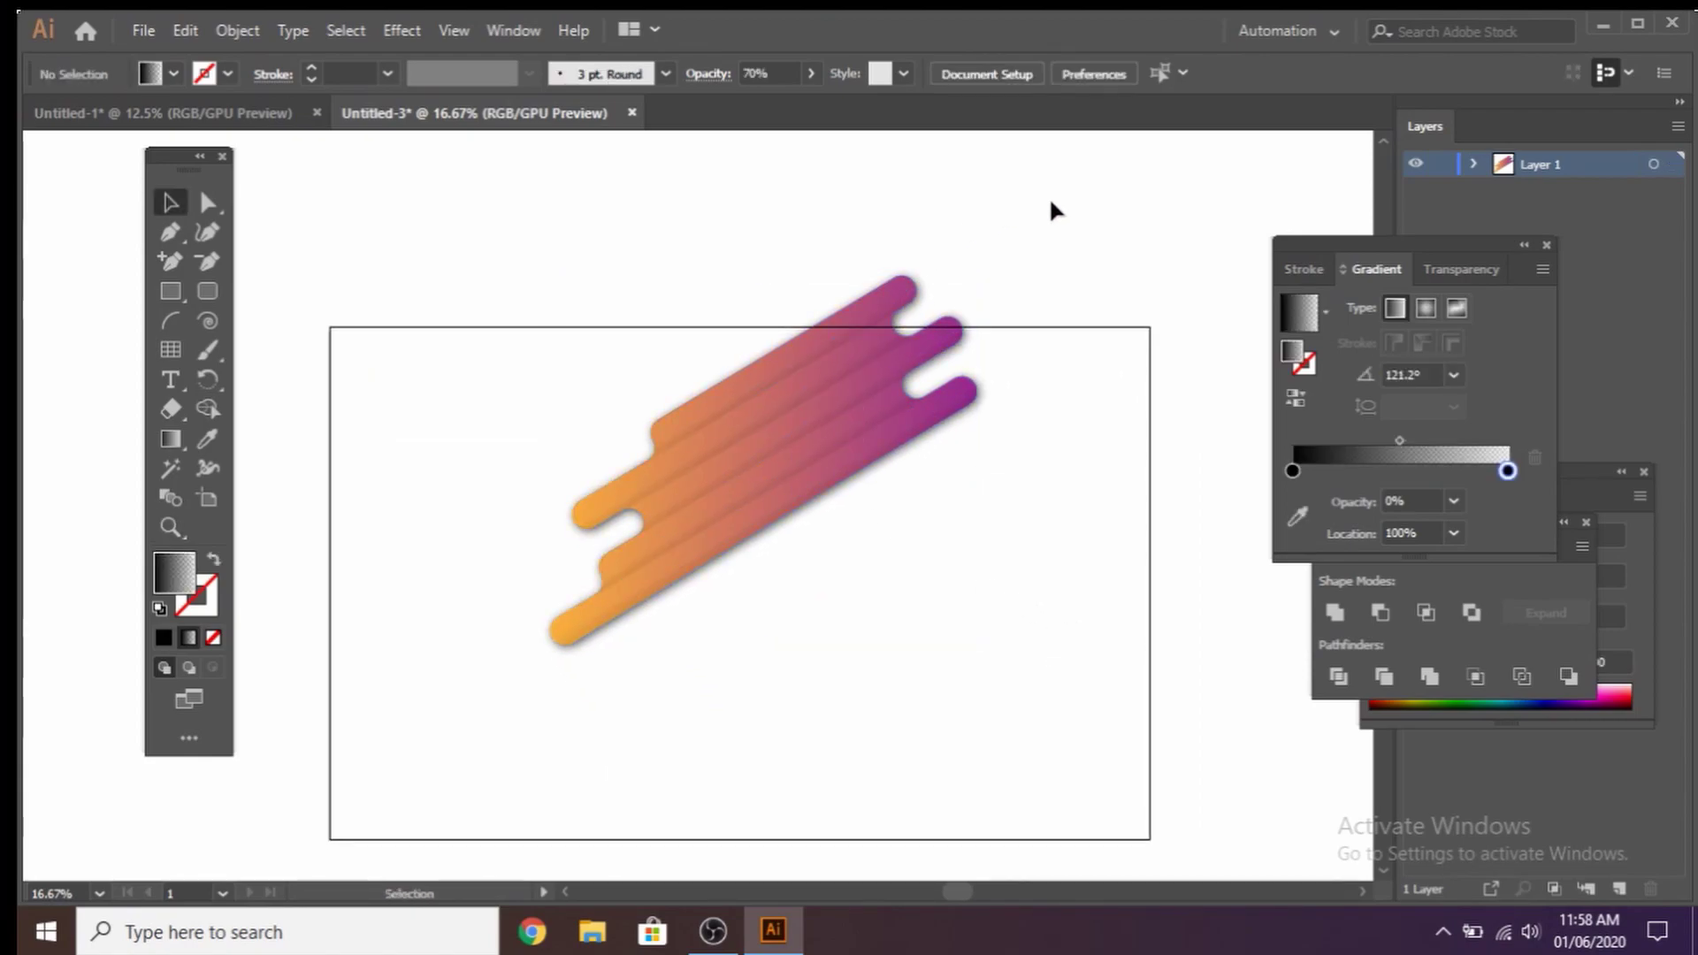
drag(1052, 209, 493, 718)
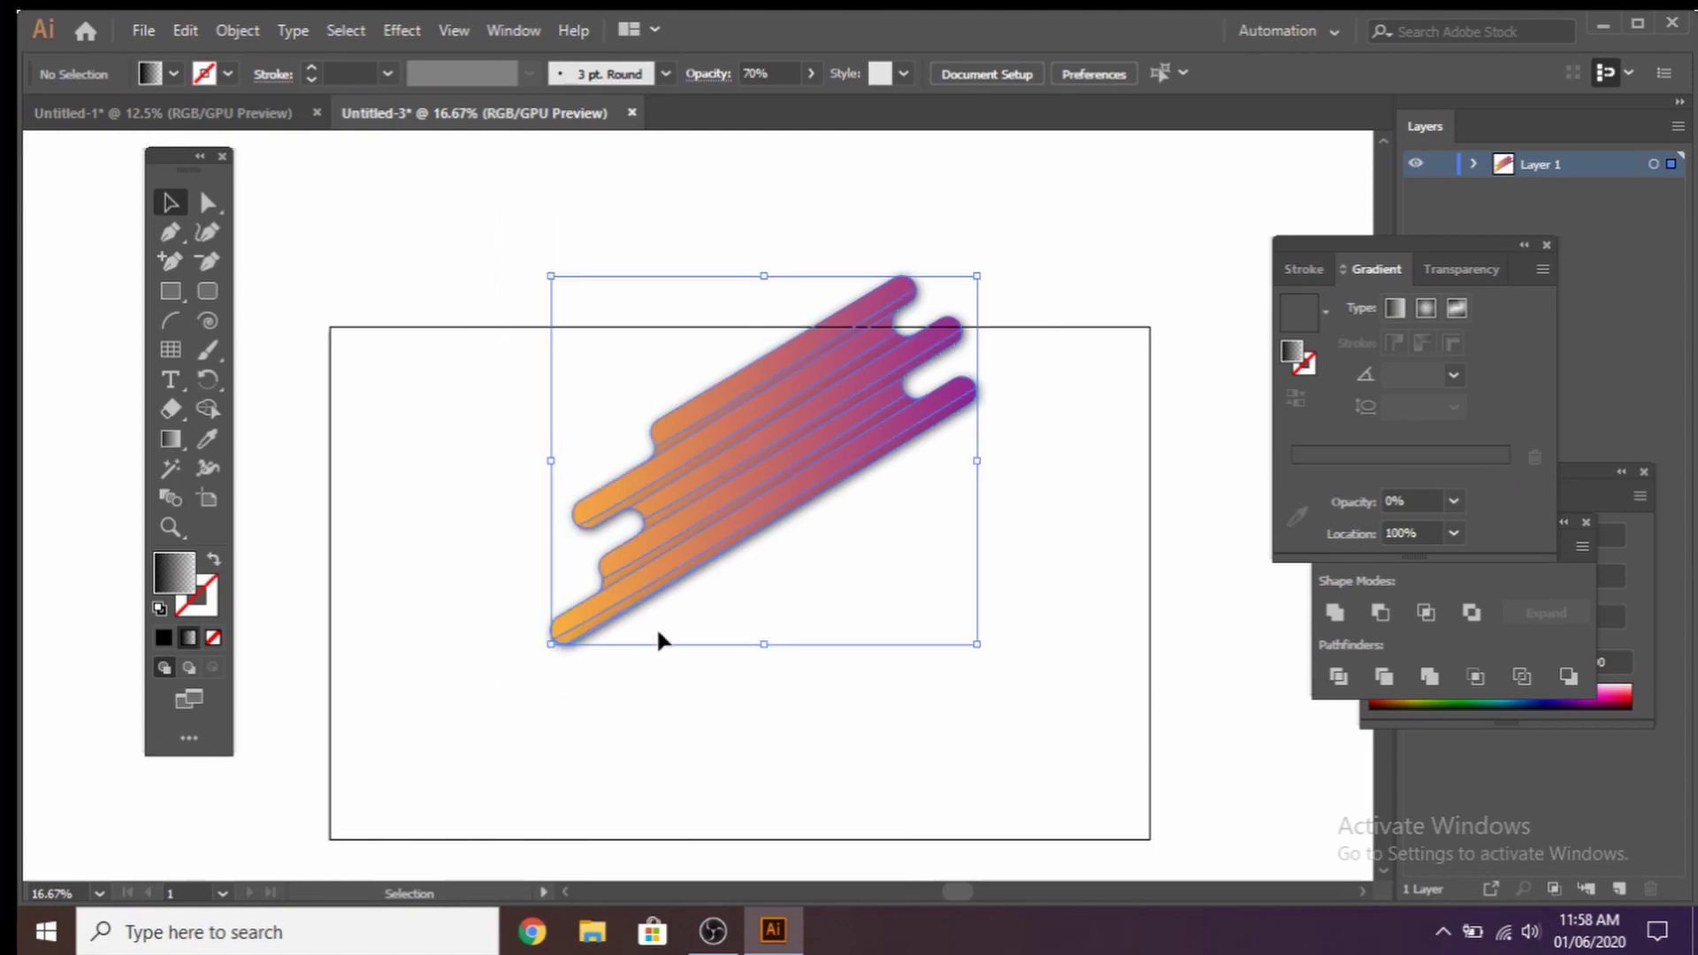
right_click(720, 471)
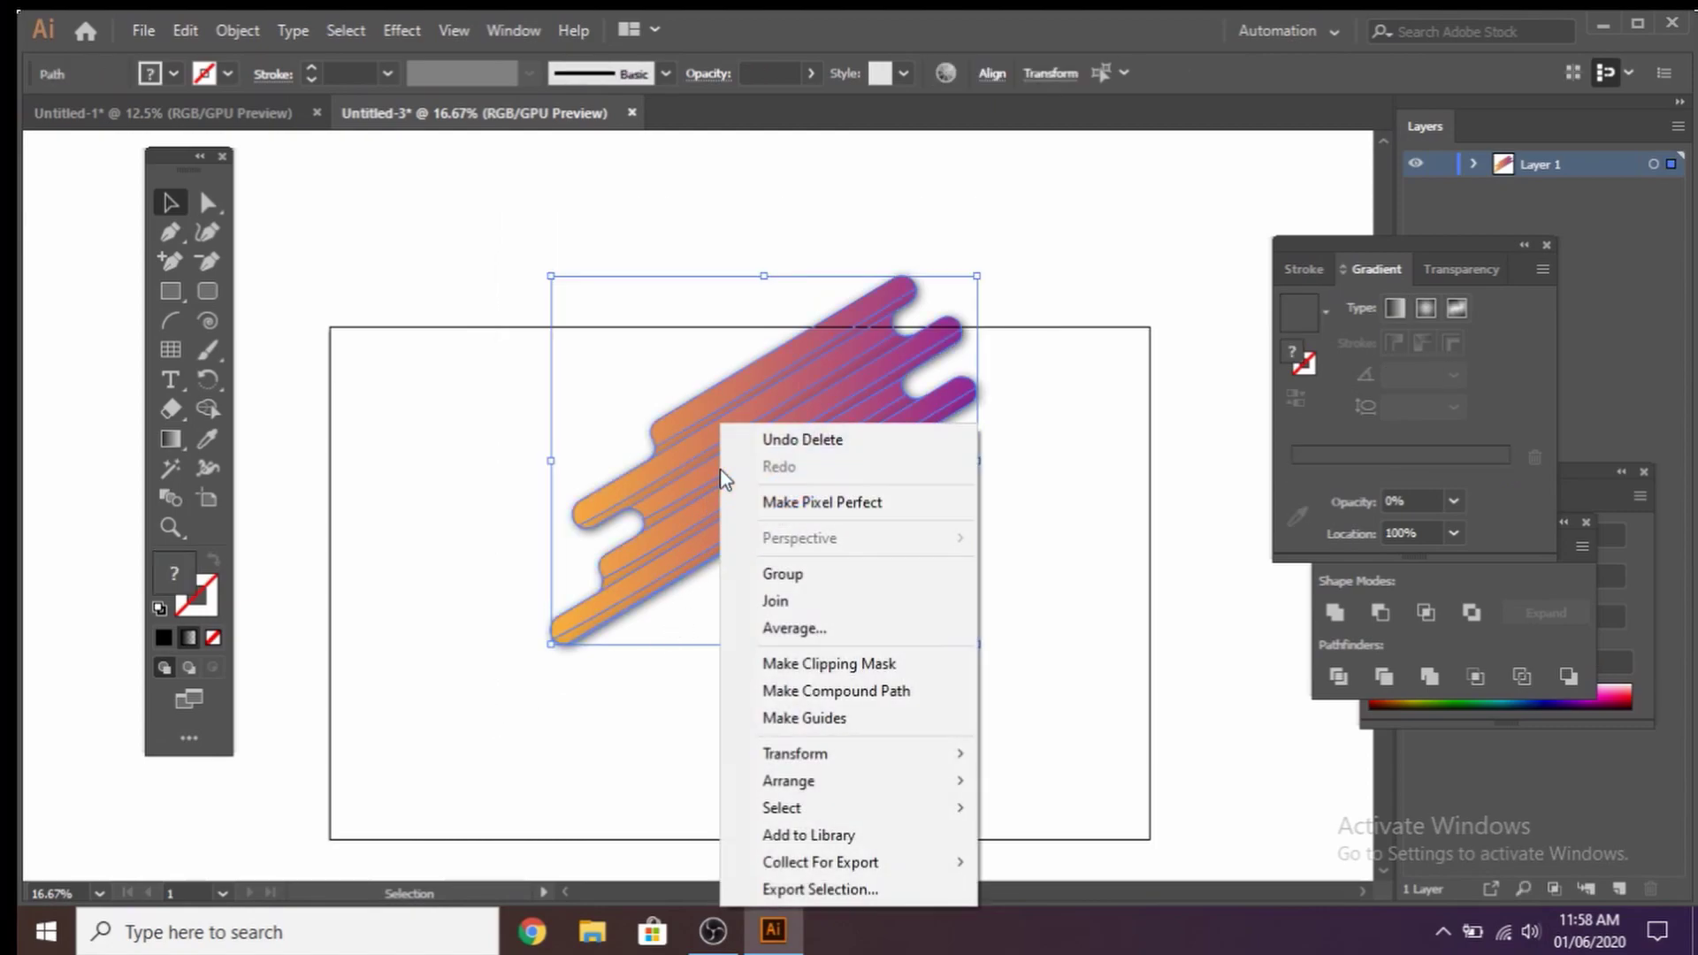
click(783, 575)
click(1086, 565)
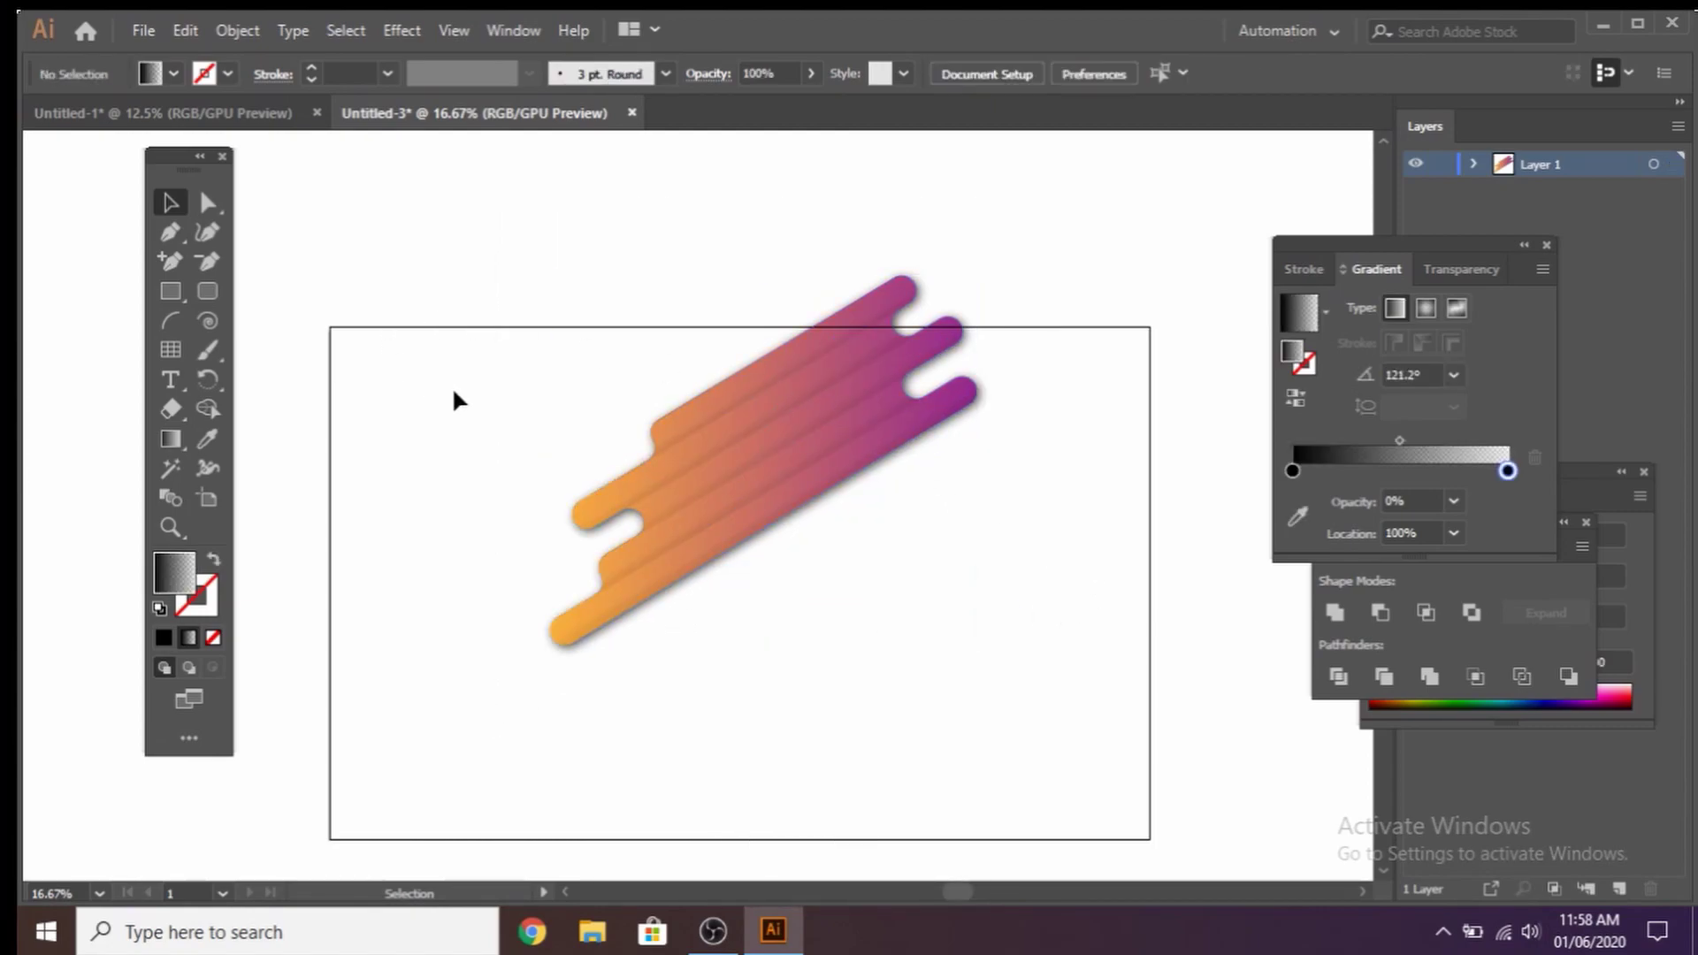
click(162, 289)
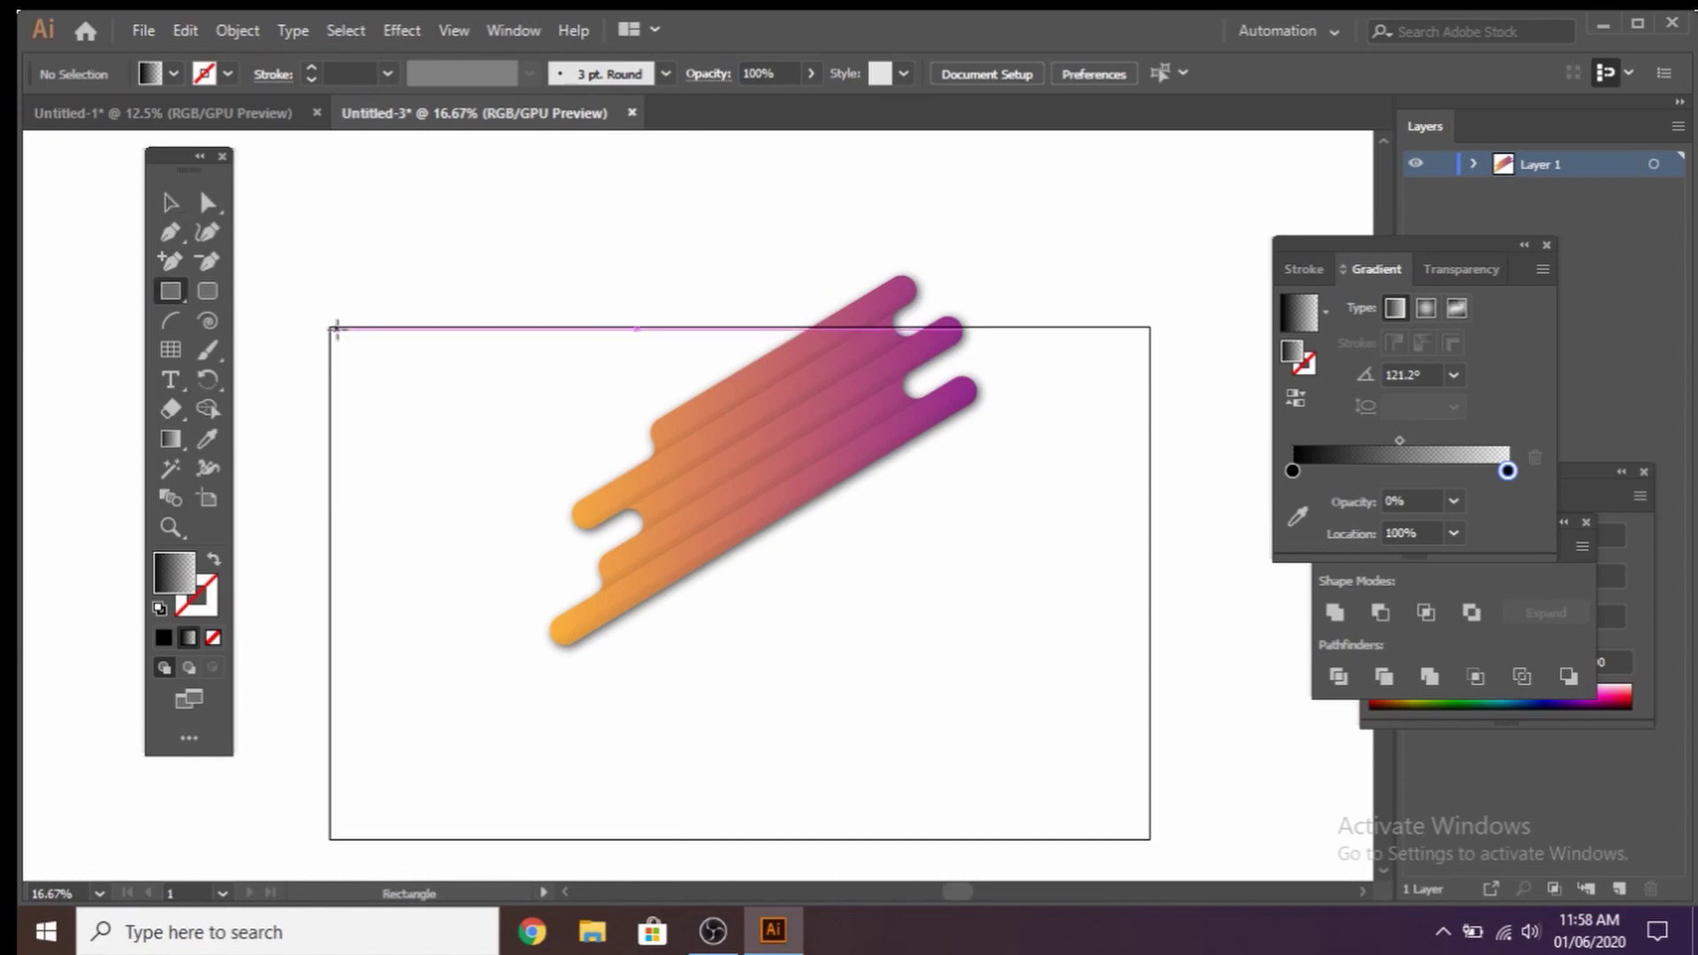
- Draw an artboard-sized rectangle filled with an orange-to-pink-red gradient, ending stop at 100% opacity
mouse_move(329, 329)
mouse_down()
mouse_move(1155, 853)
mouse_move(1191, 852)
mouse_up()
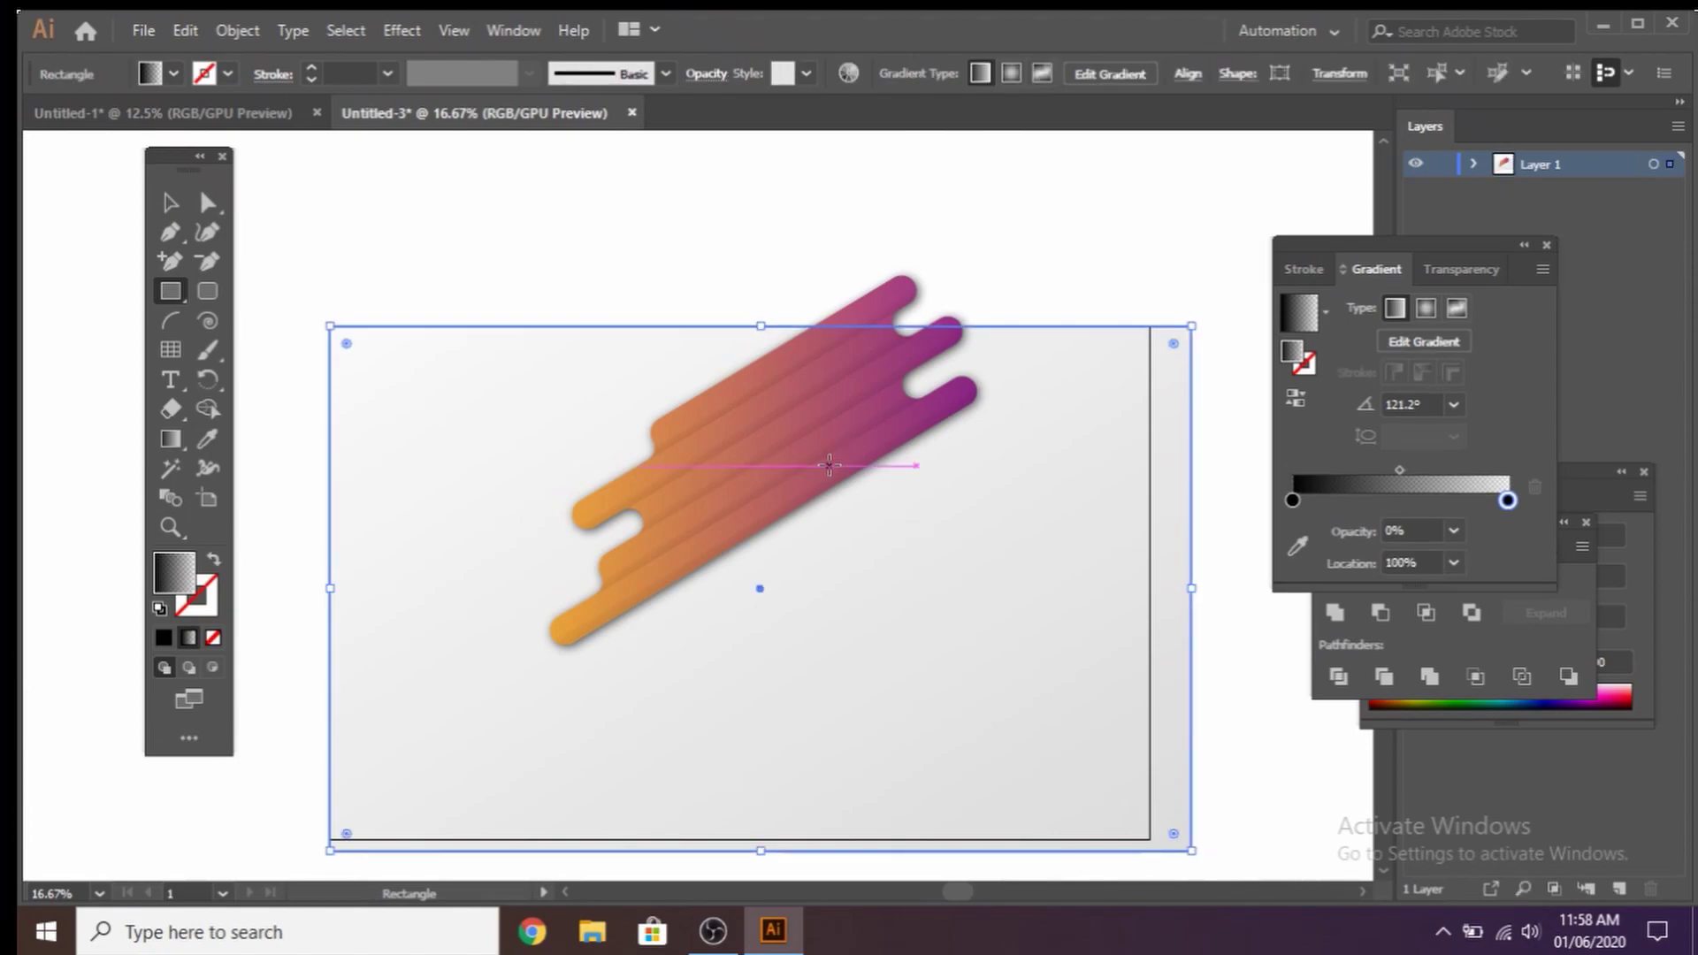
click(1292, 501)
double_click(1292, 502)
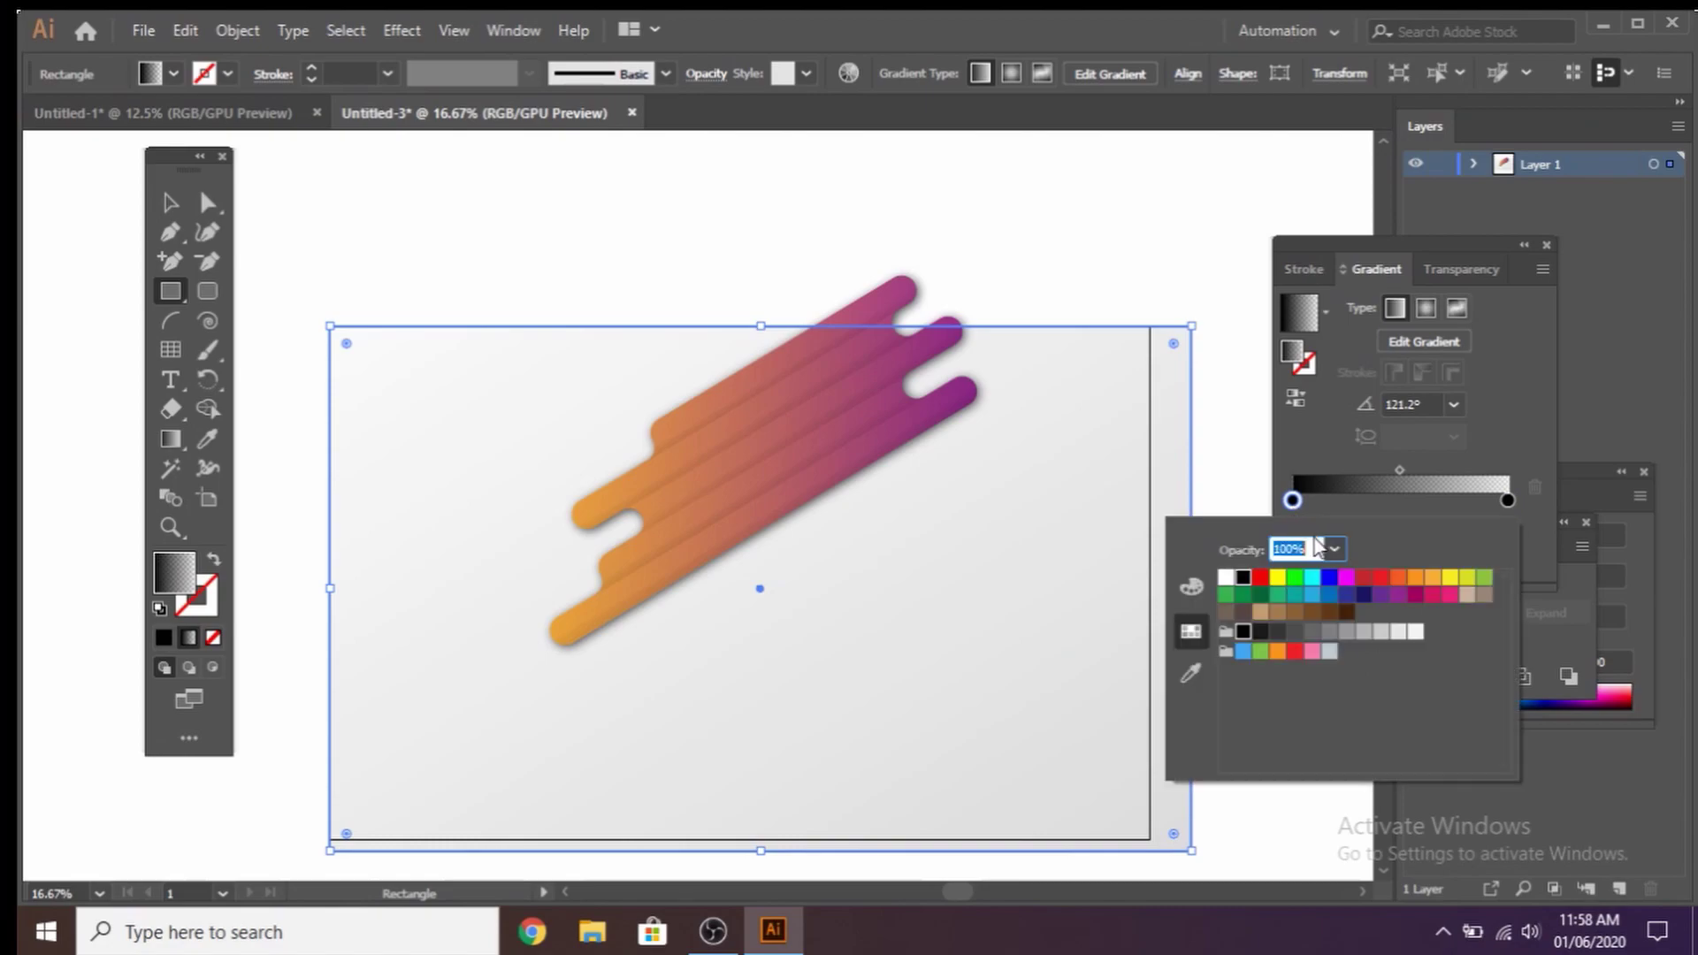
click(1416, 579)
click(1508, 500)
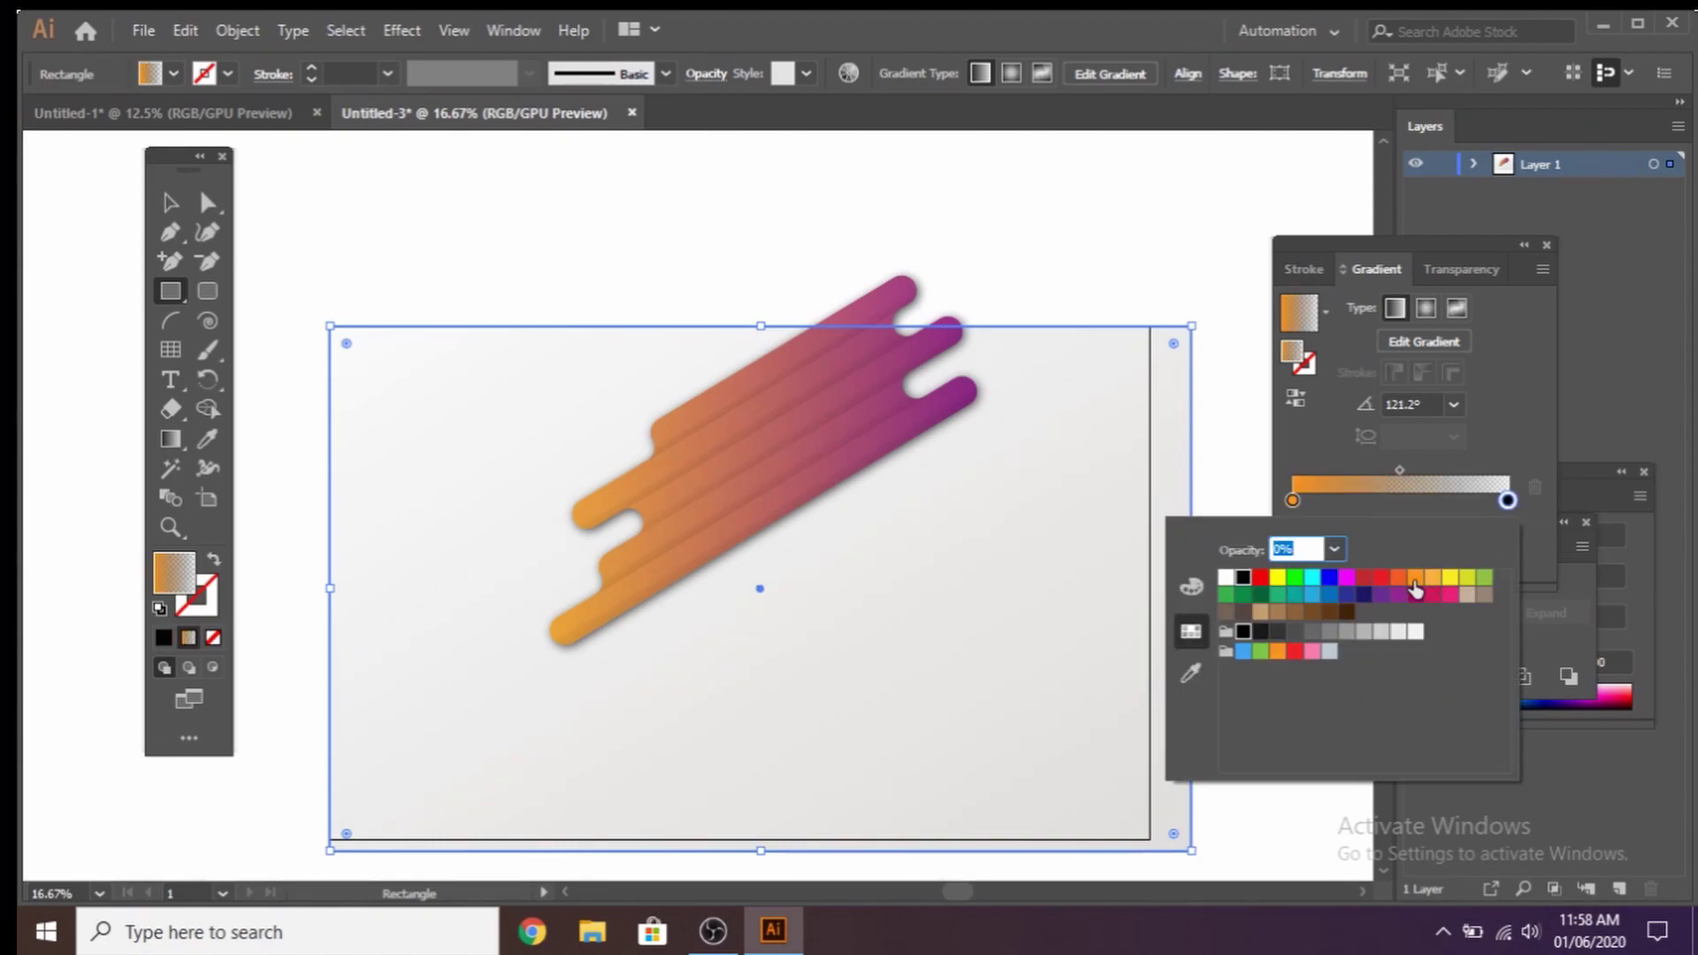
click(1432, 595)
text(1)
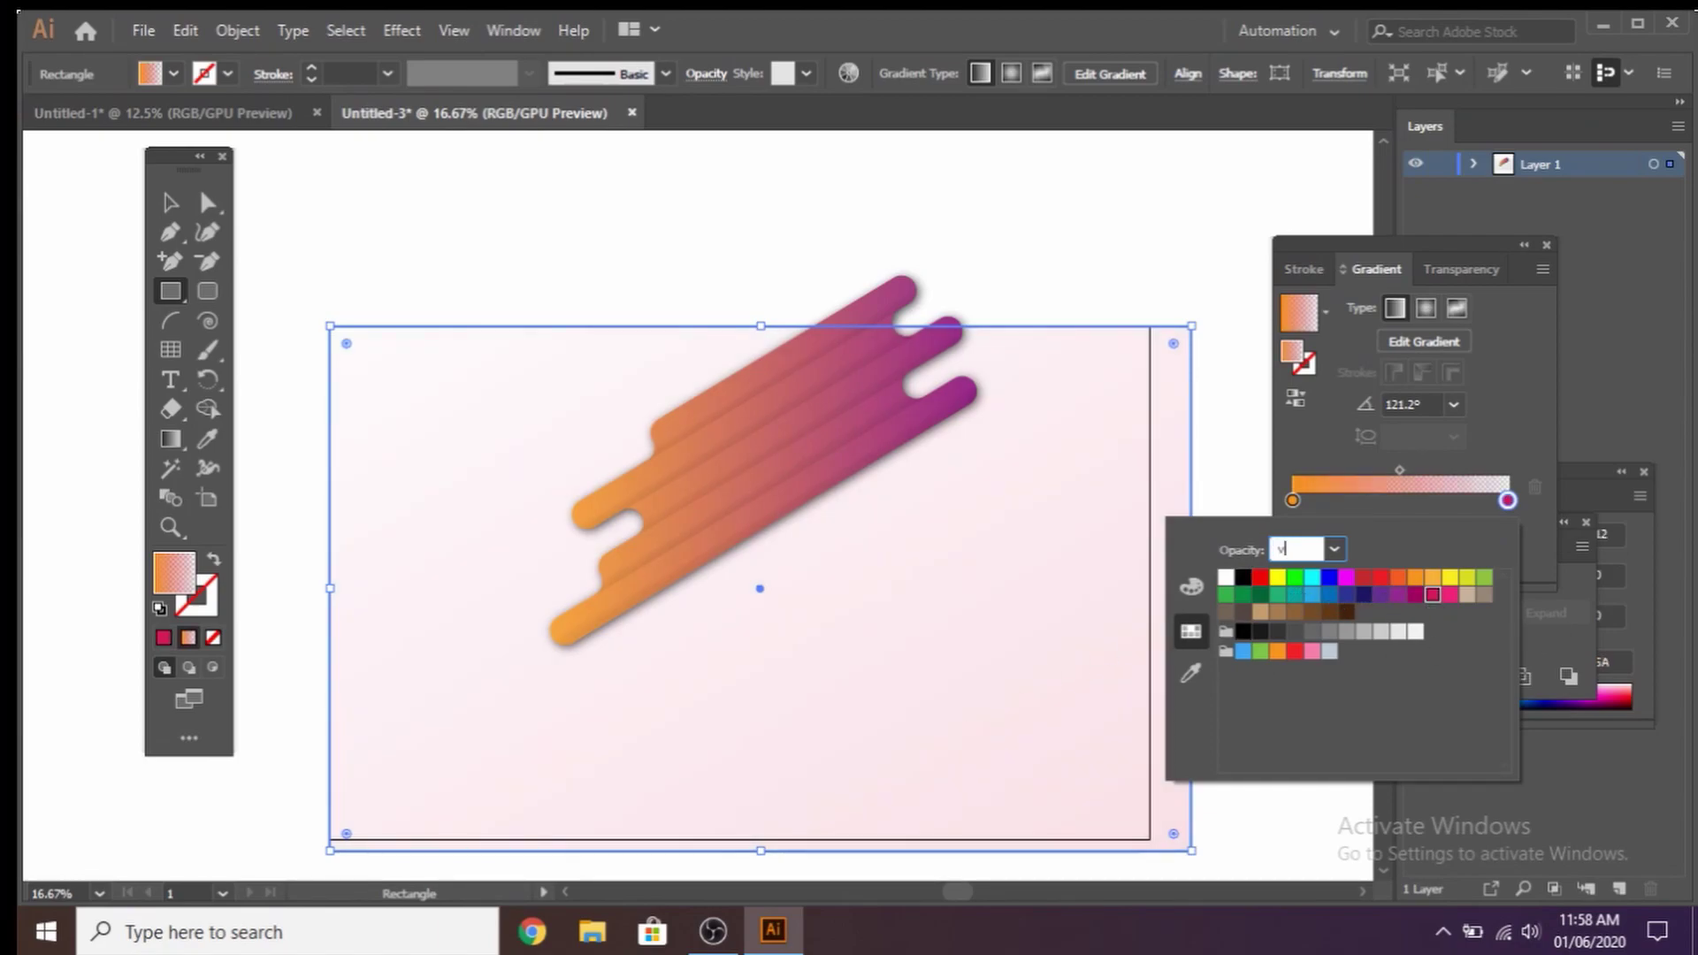
text(0)
key(Return)
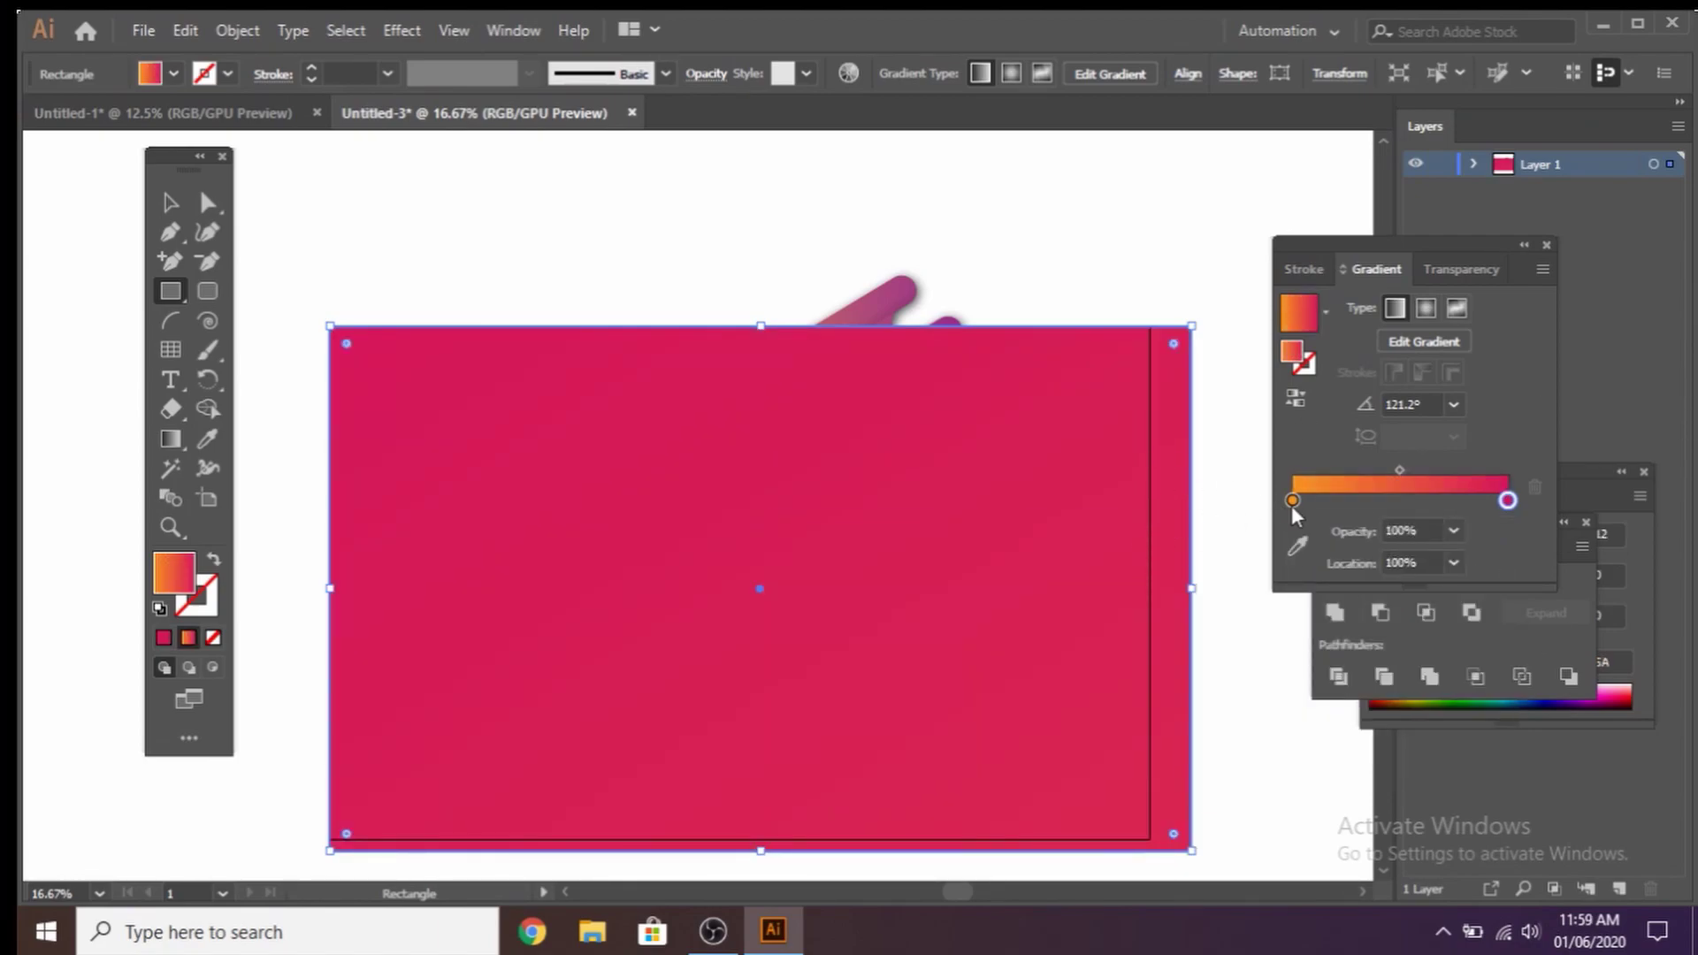
click(1292, 500)
- Angle the gradient diagonally from orange at top-left to red at bottom-right
key(g)
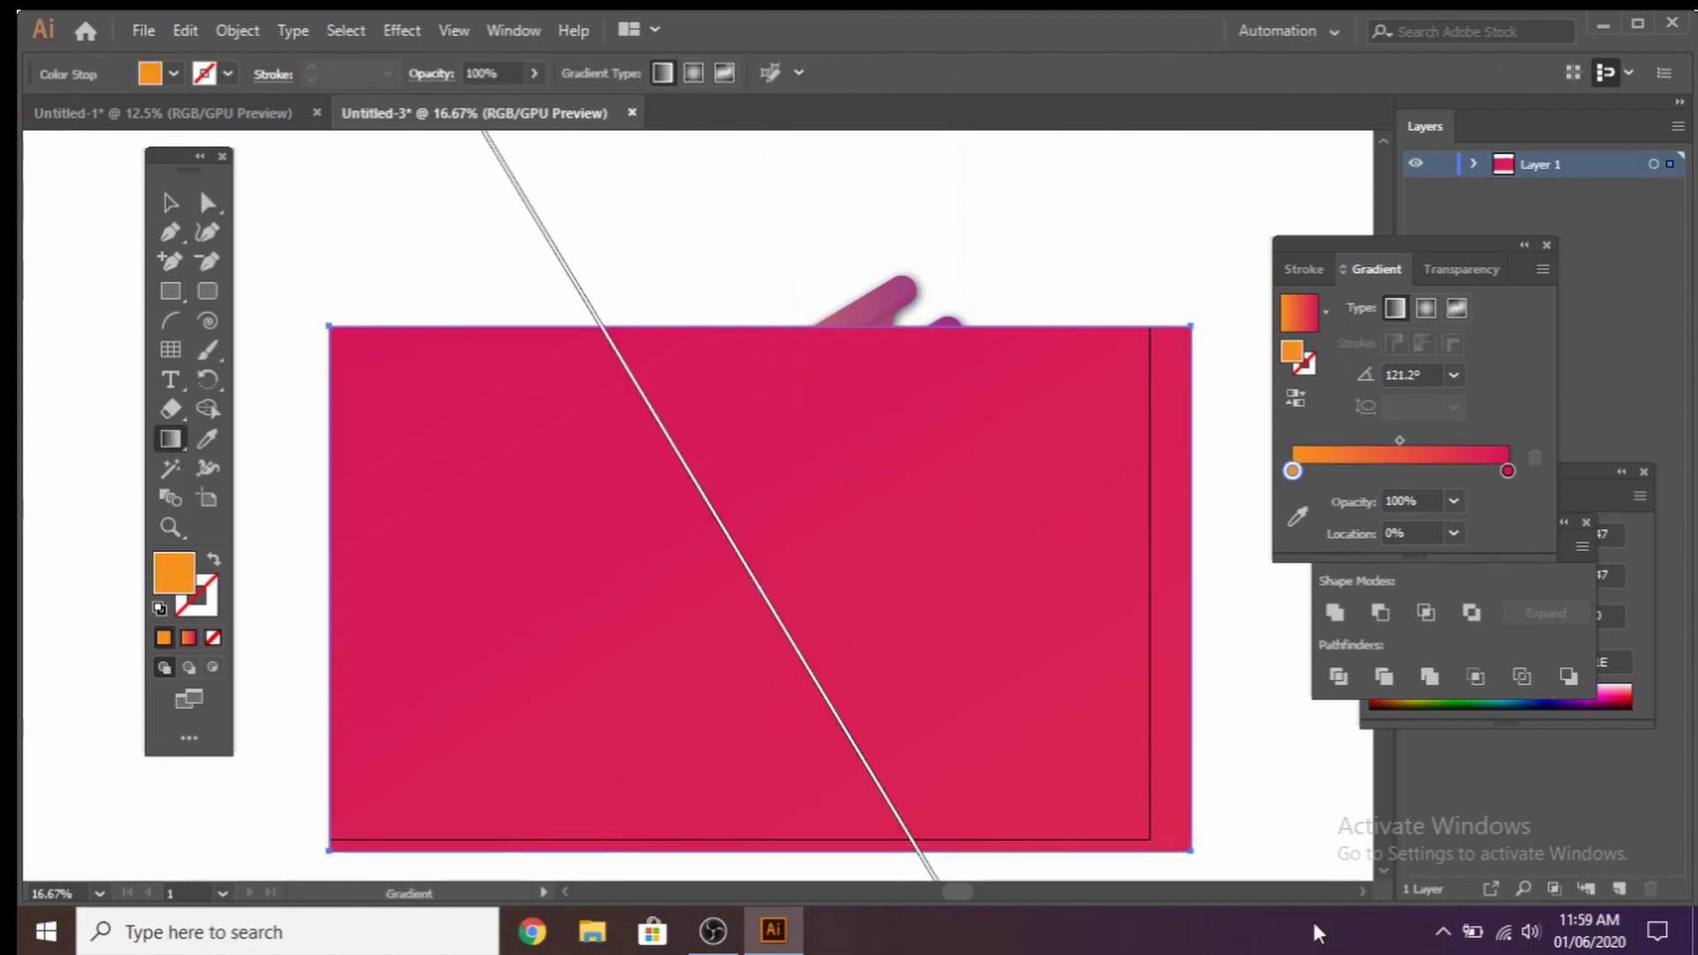
drag(1280, 804, 107, 161)
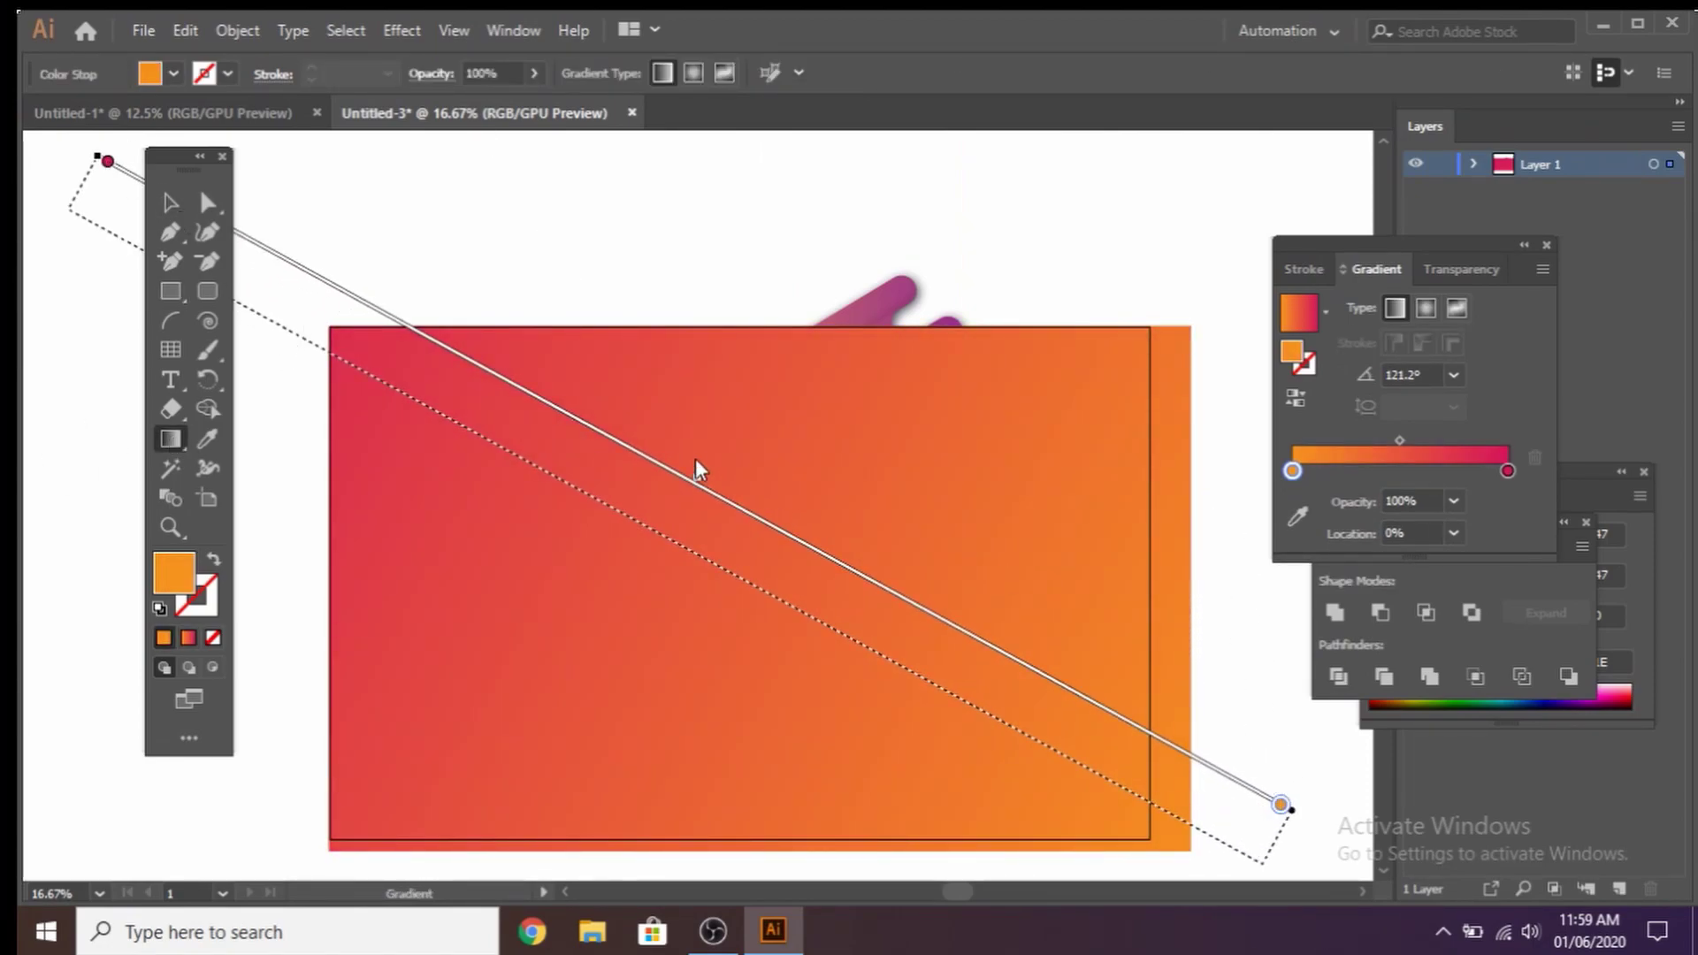
key(ctrl+minus)
key(ctrl+minus)
drag(324, 192, 1080, 630)
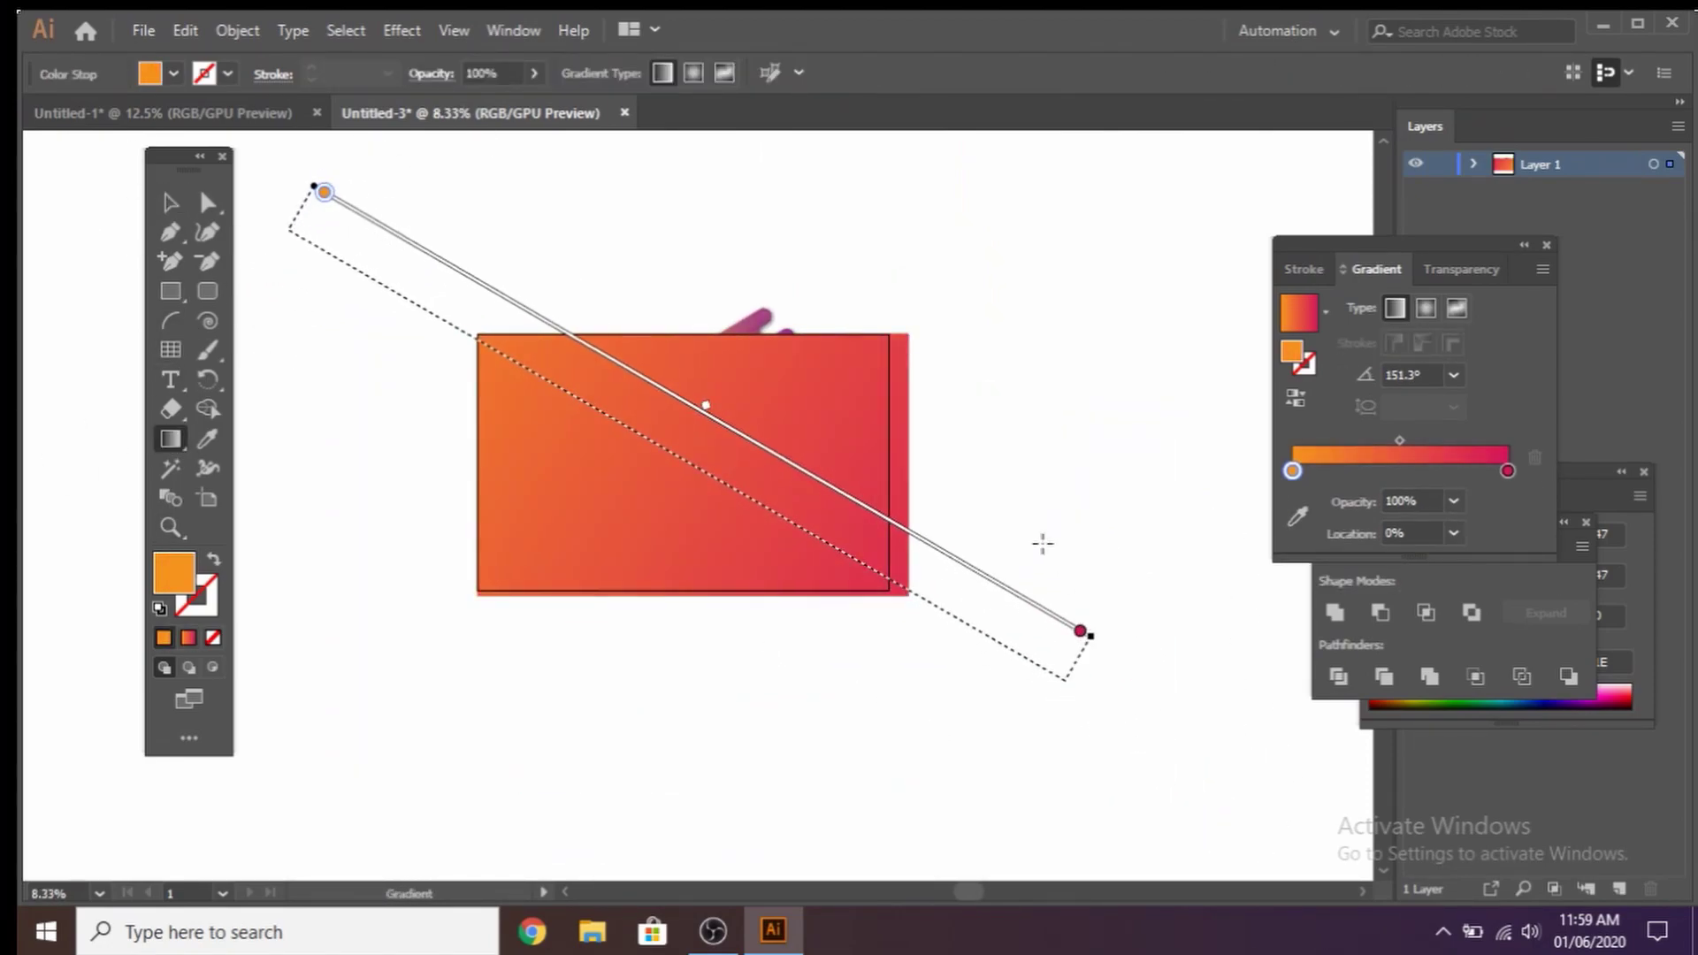
- Send the gradient rectangle behind the bars, then select the bar group
right_click(737, 400)
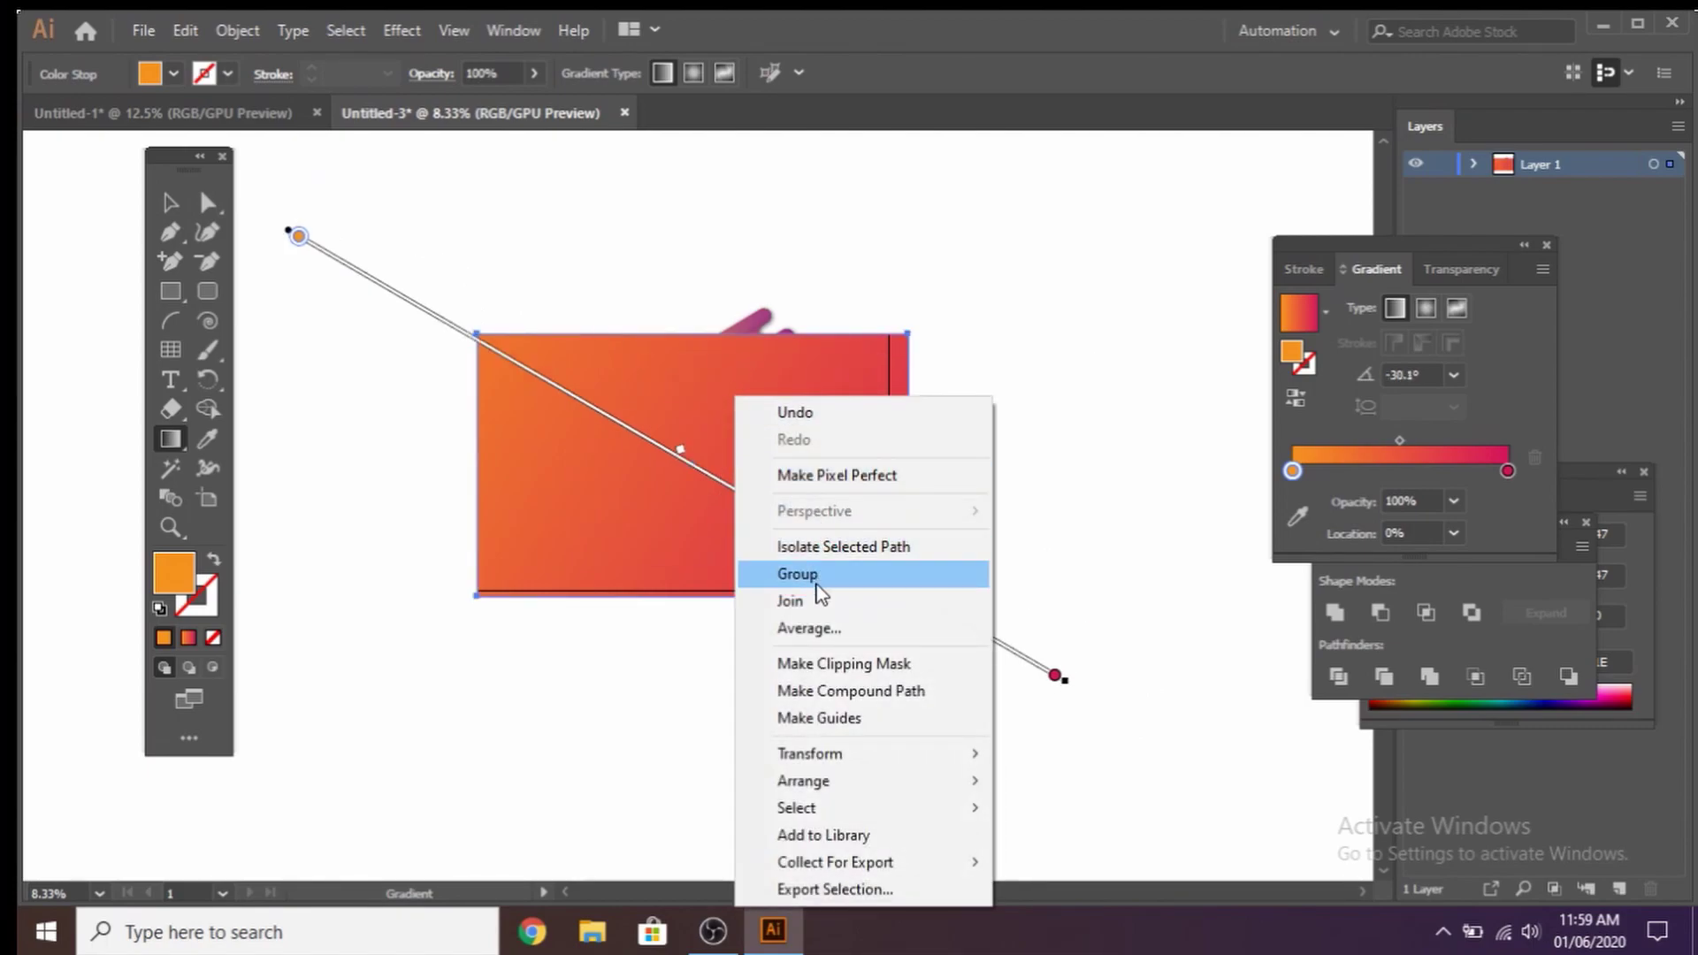
mouse_move(804, 782)
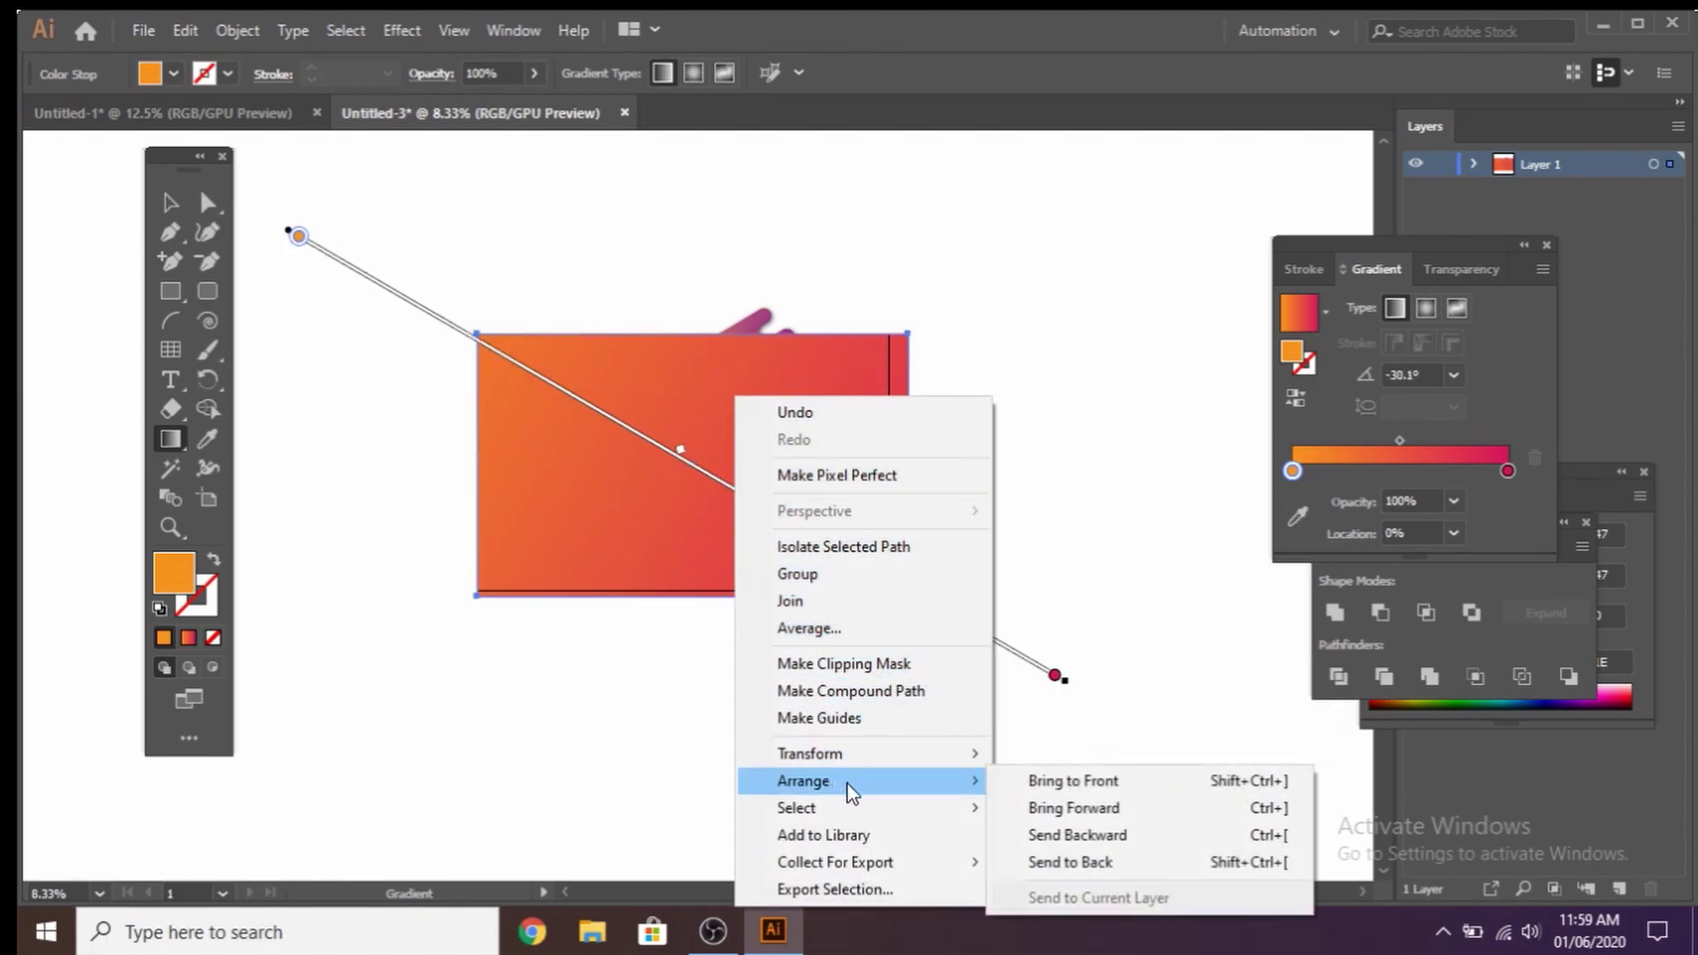
click(1089, 863)
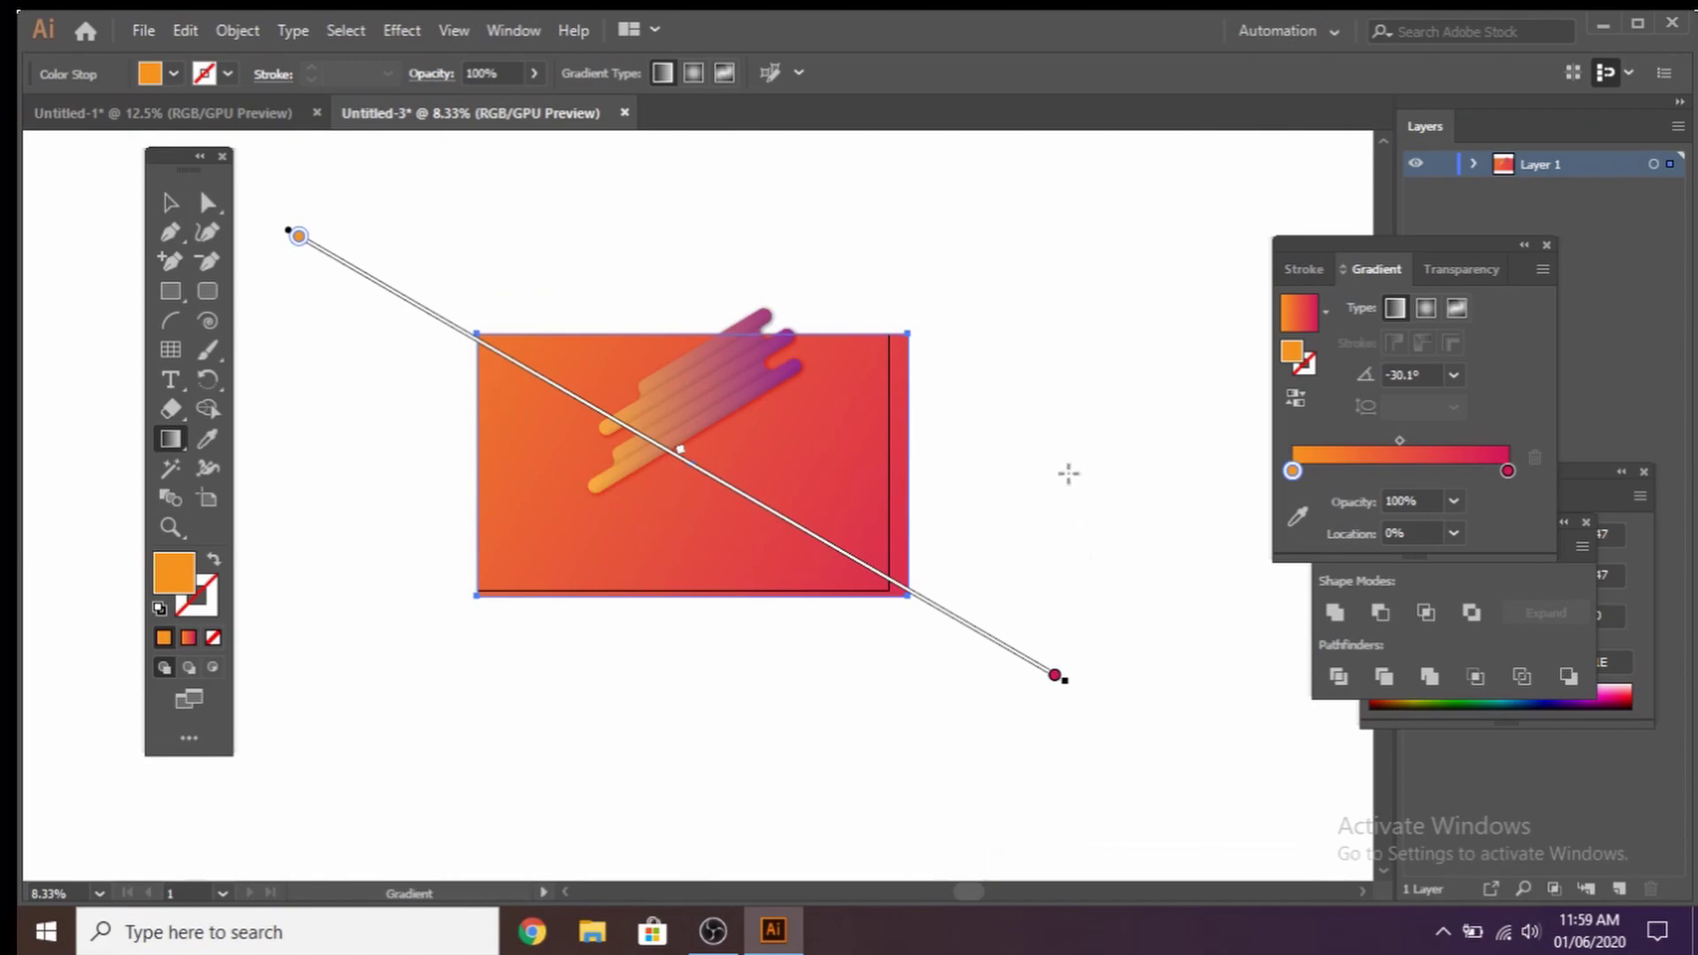
key(v)
click(1057, 391)
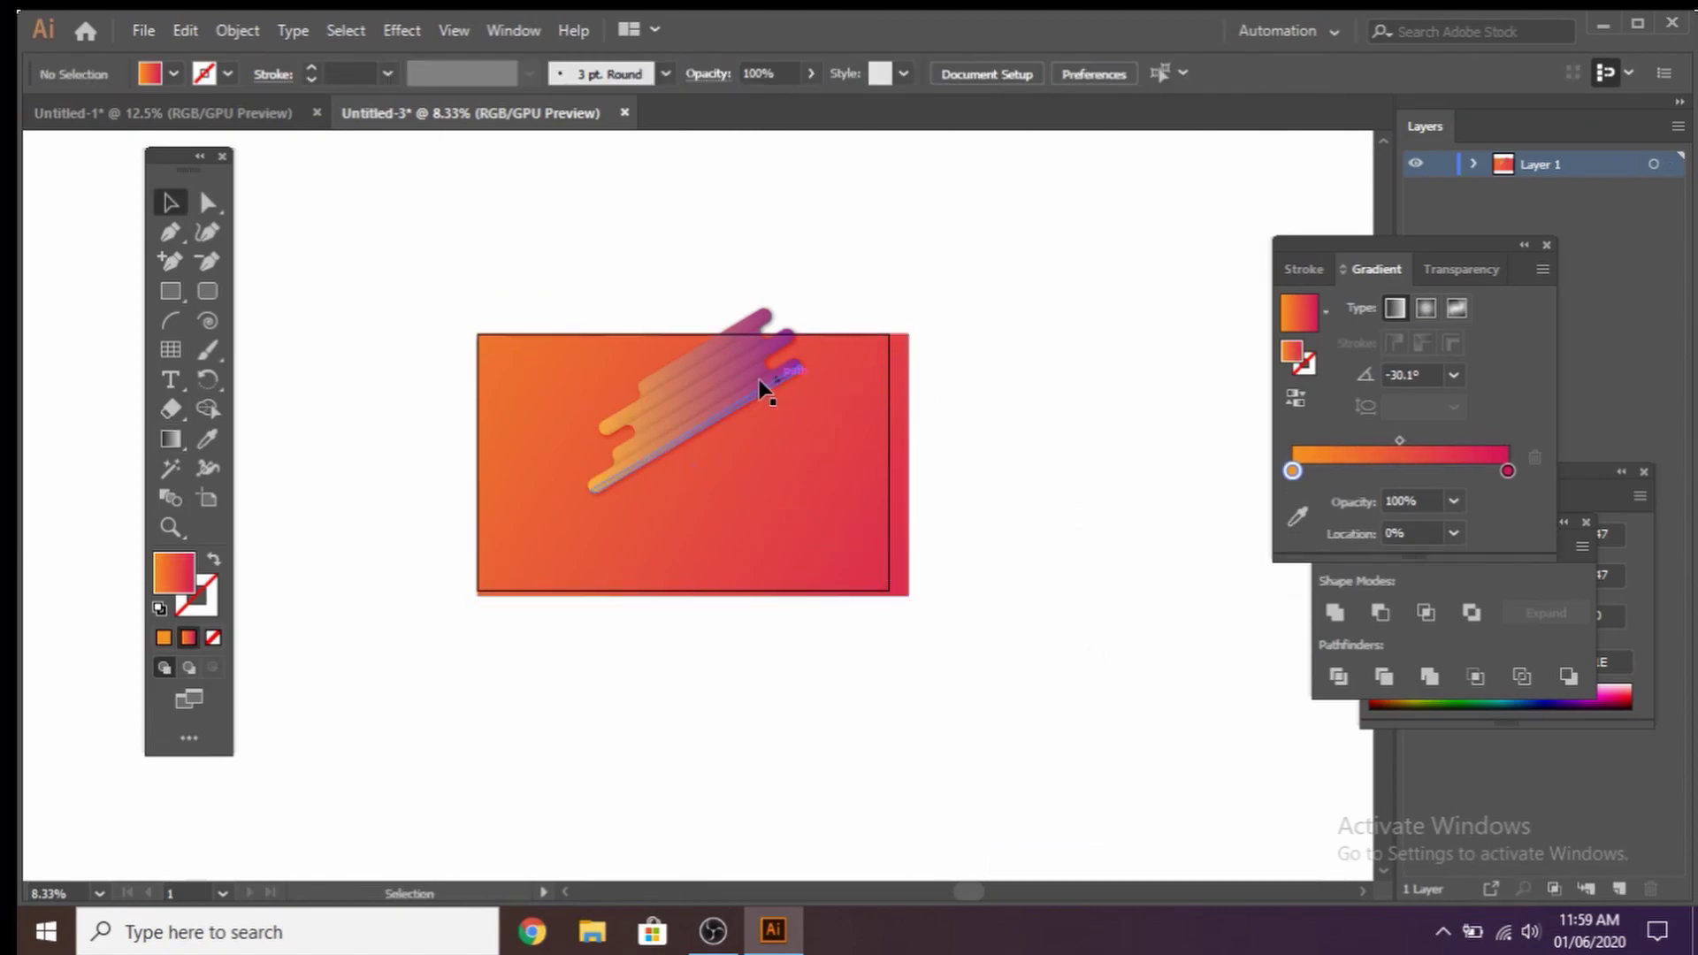
click(701, 400)
- Alt-drag bar-group copies to the right, upper left and lower background, then zoom in
drag(688, 389, 902, 389)
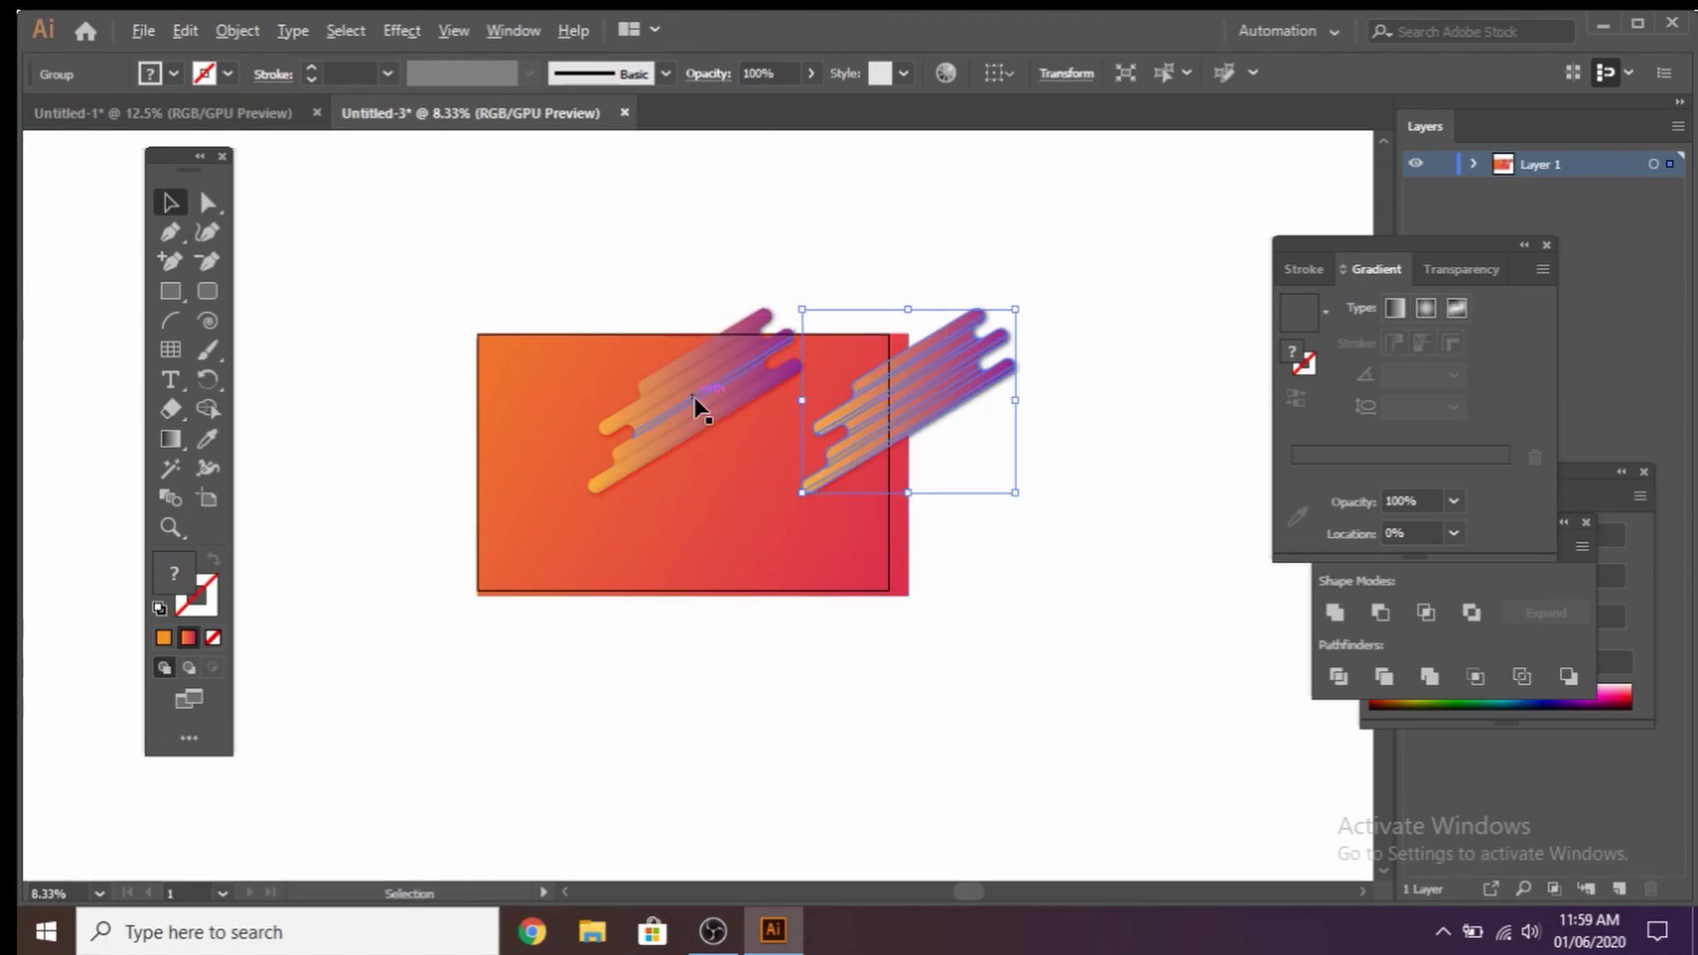
drag(692, 402, 522, 358)
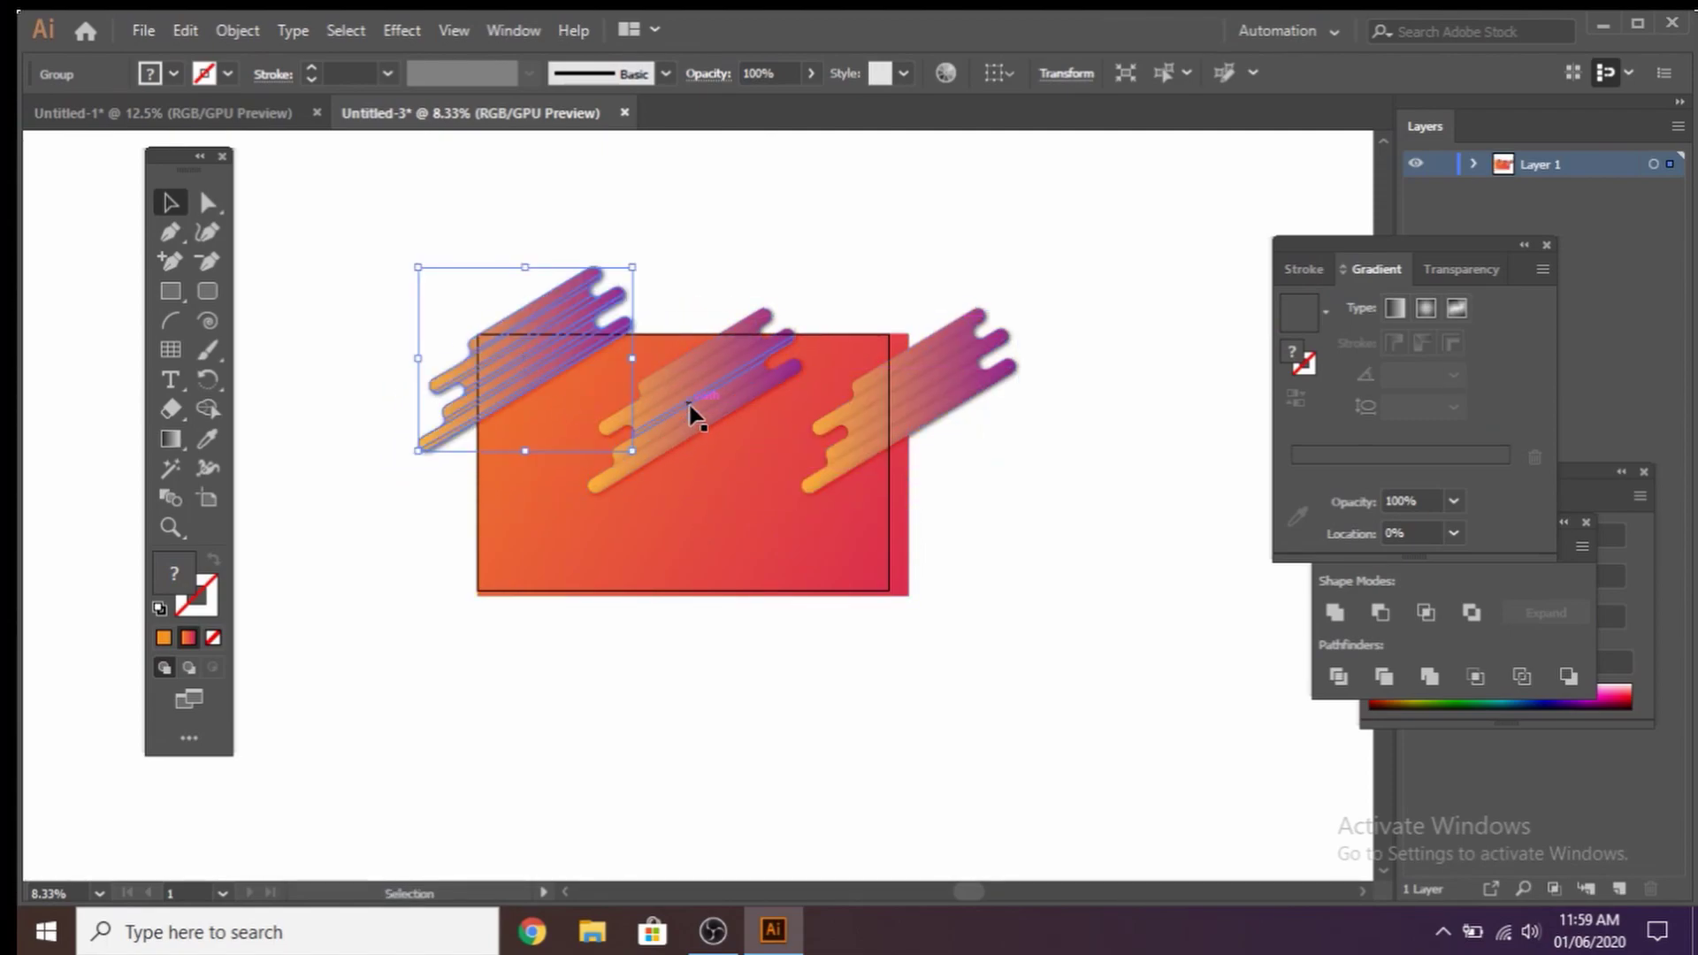
mouse_move(686, 389)
mouse_down()
mouse_move(681, 579)
mouse_move(501, 575)
mouse_up()
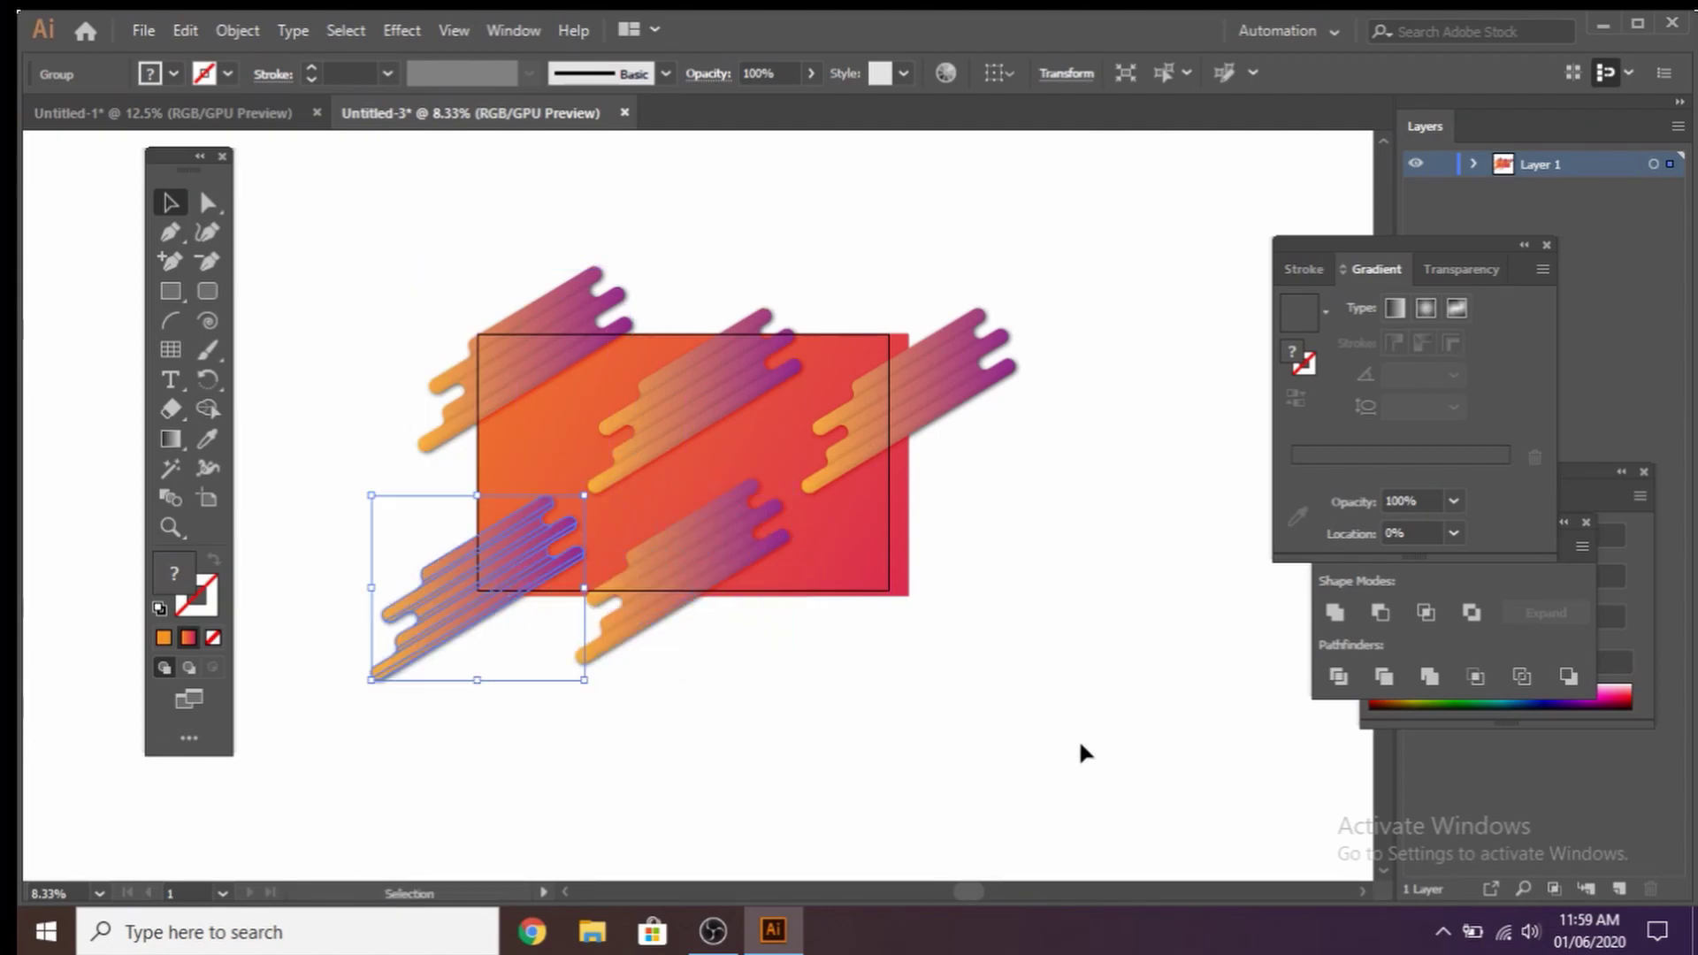
click(168, 294)
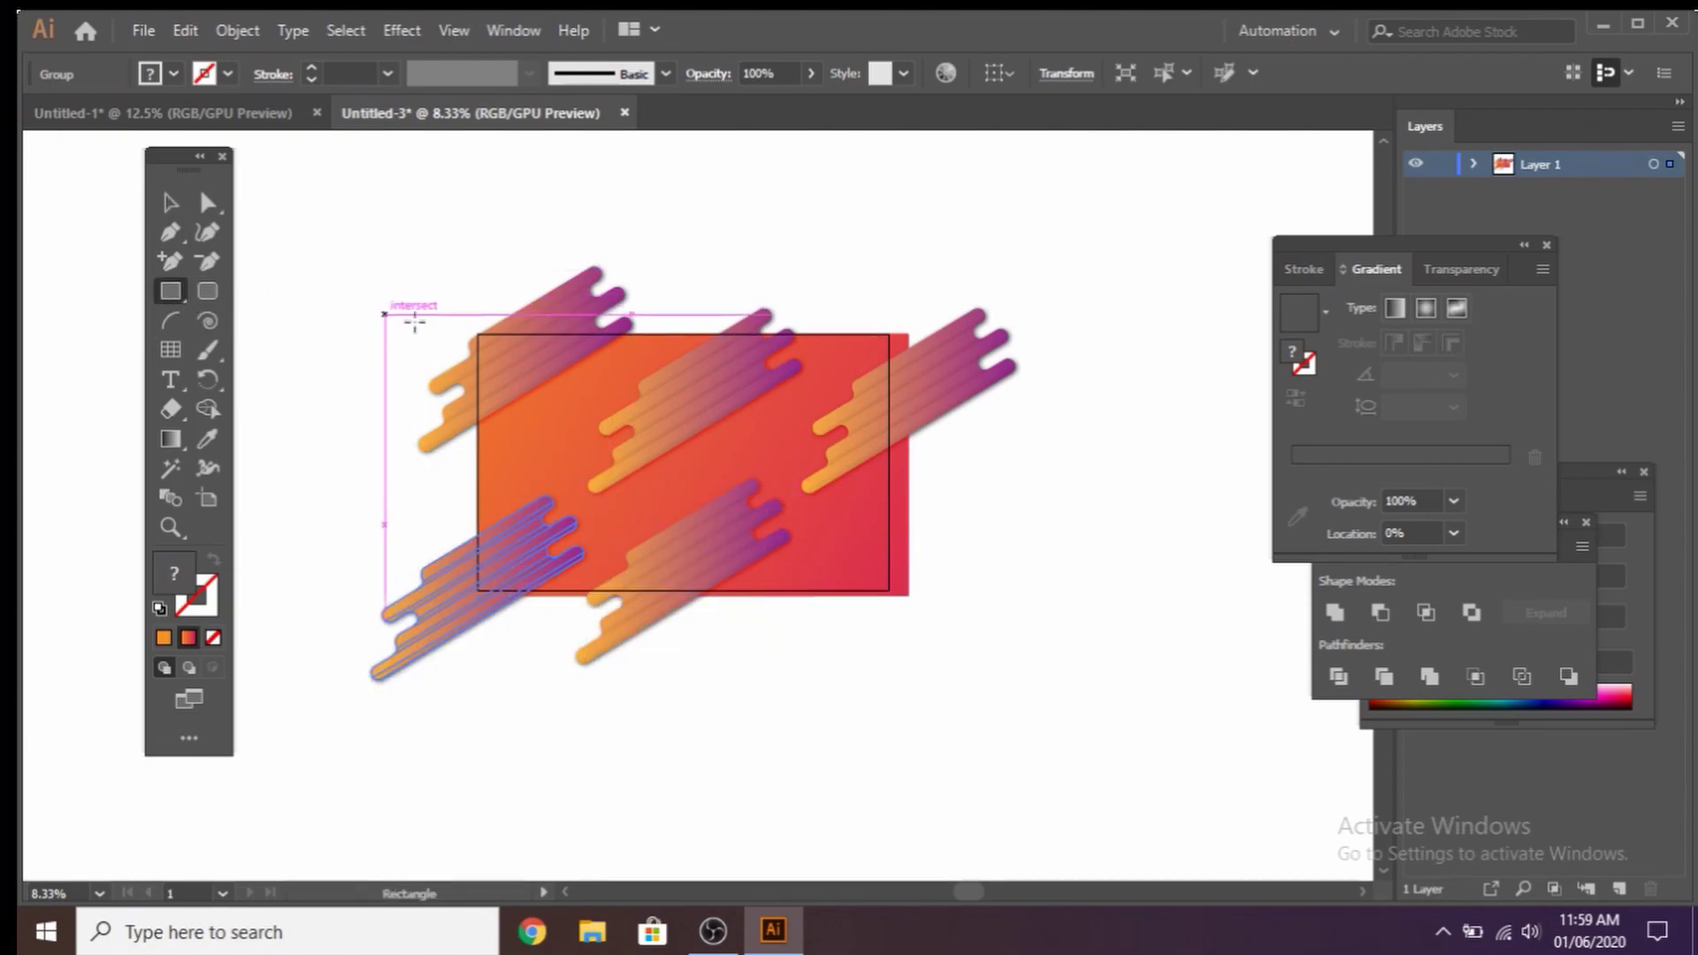
key(z)
click(518, 346)
click(736, 580)
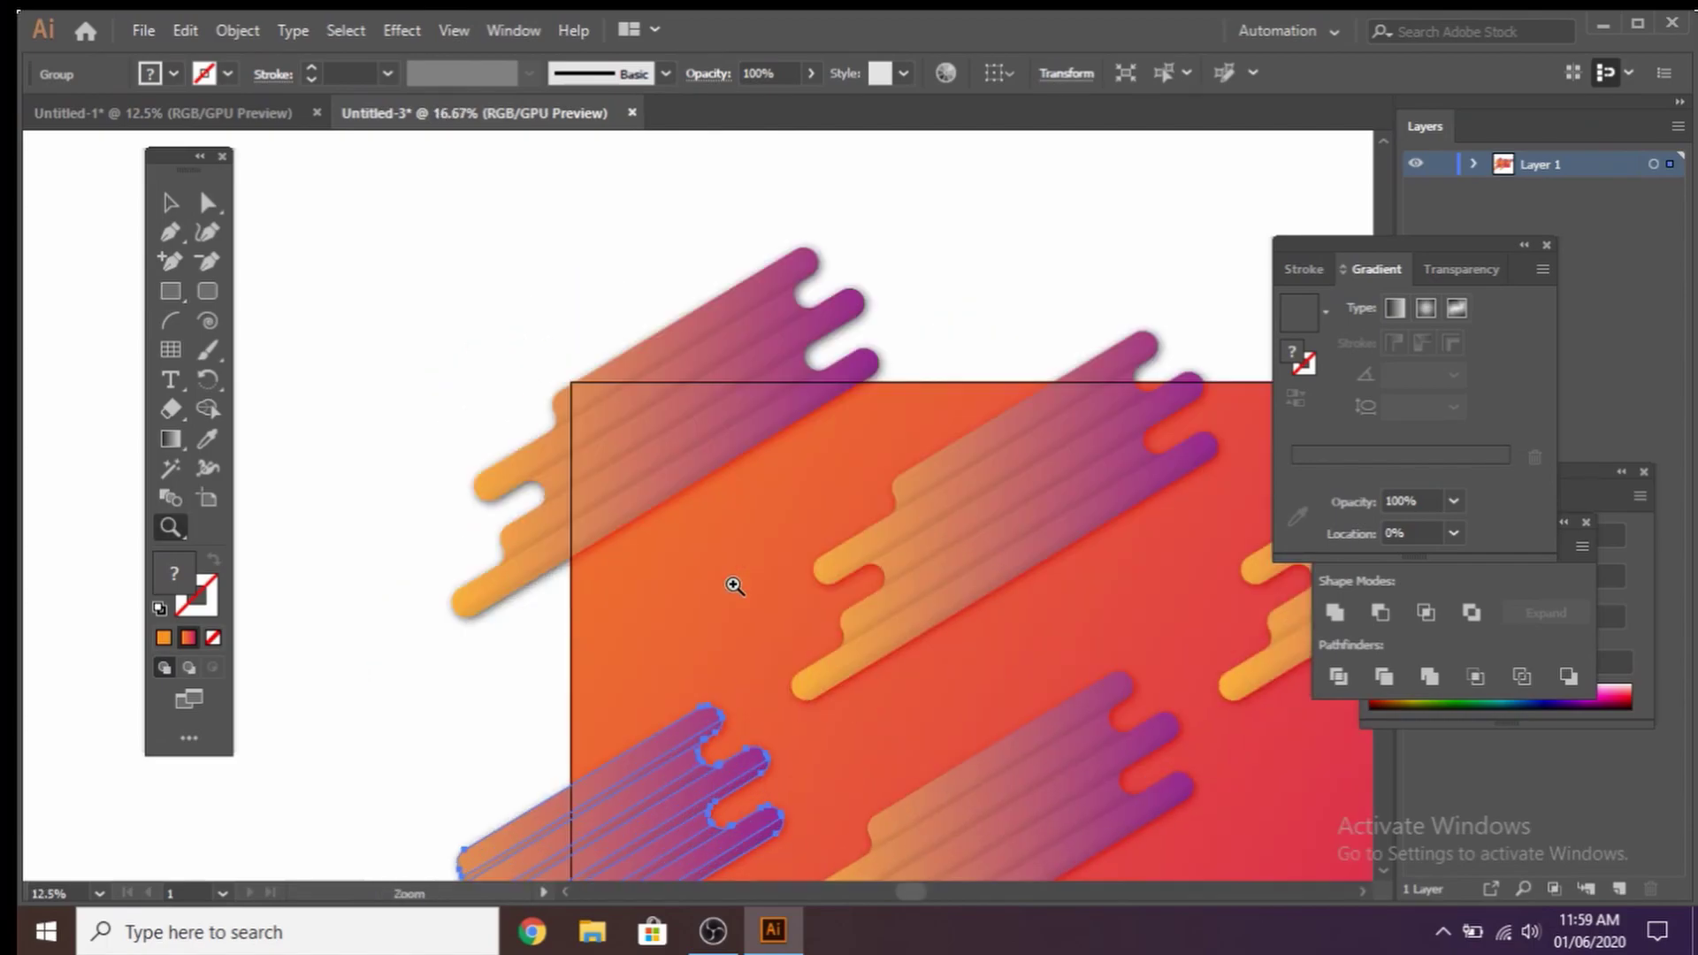
- Draw a rectangle matching the artboard over the artwork, then zoom out to see everything
click(178, 294)
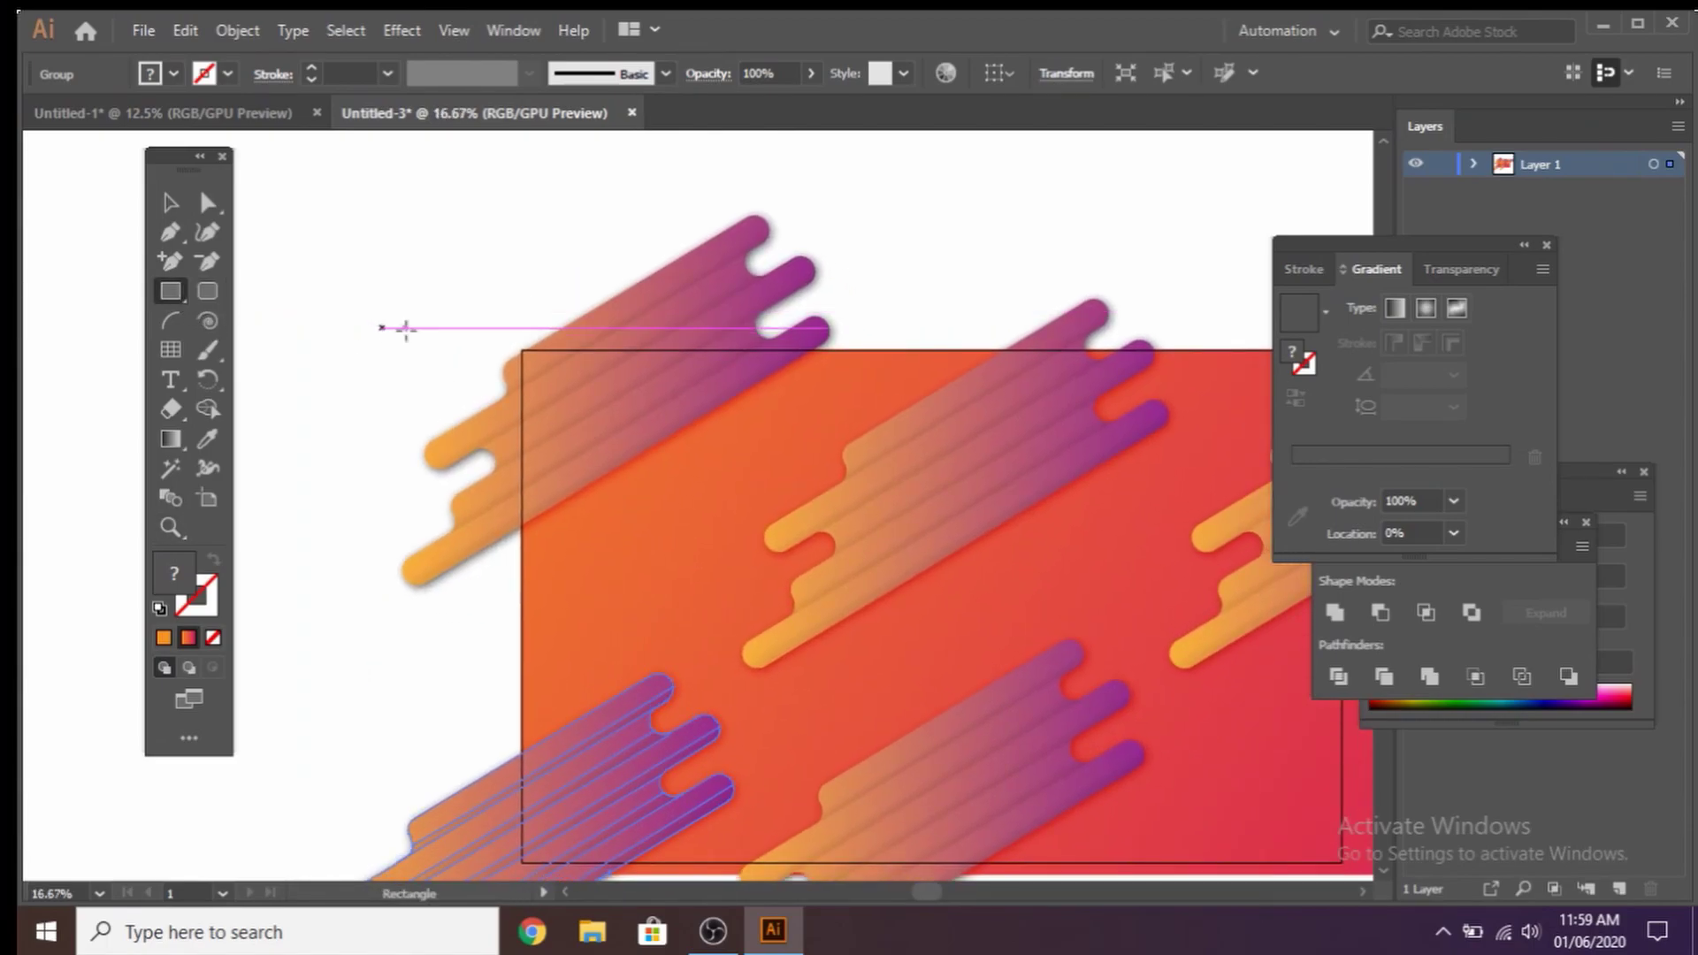
mouse_move(543, 356)
mouse_down()
mouse_move(1240, 812)
mouse_move(1094, 741)
mouse_up()
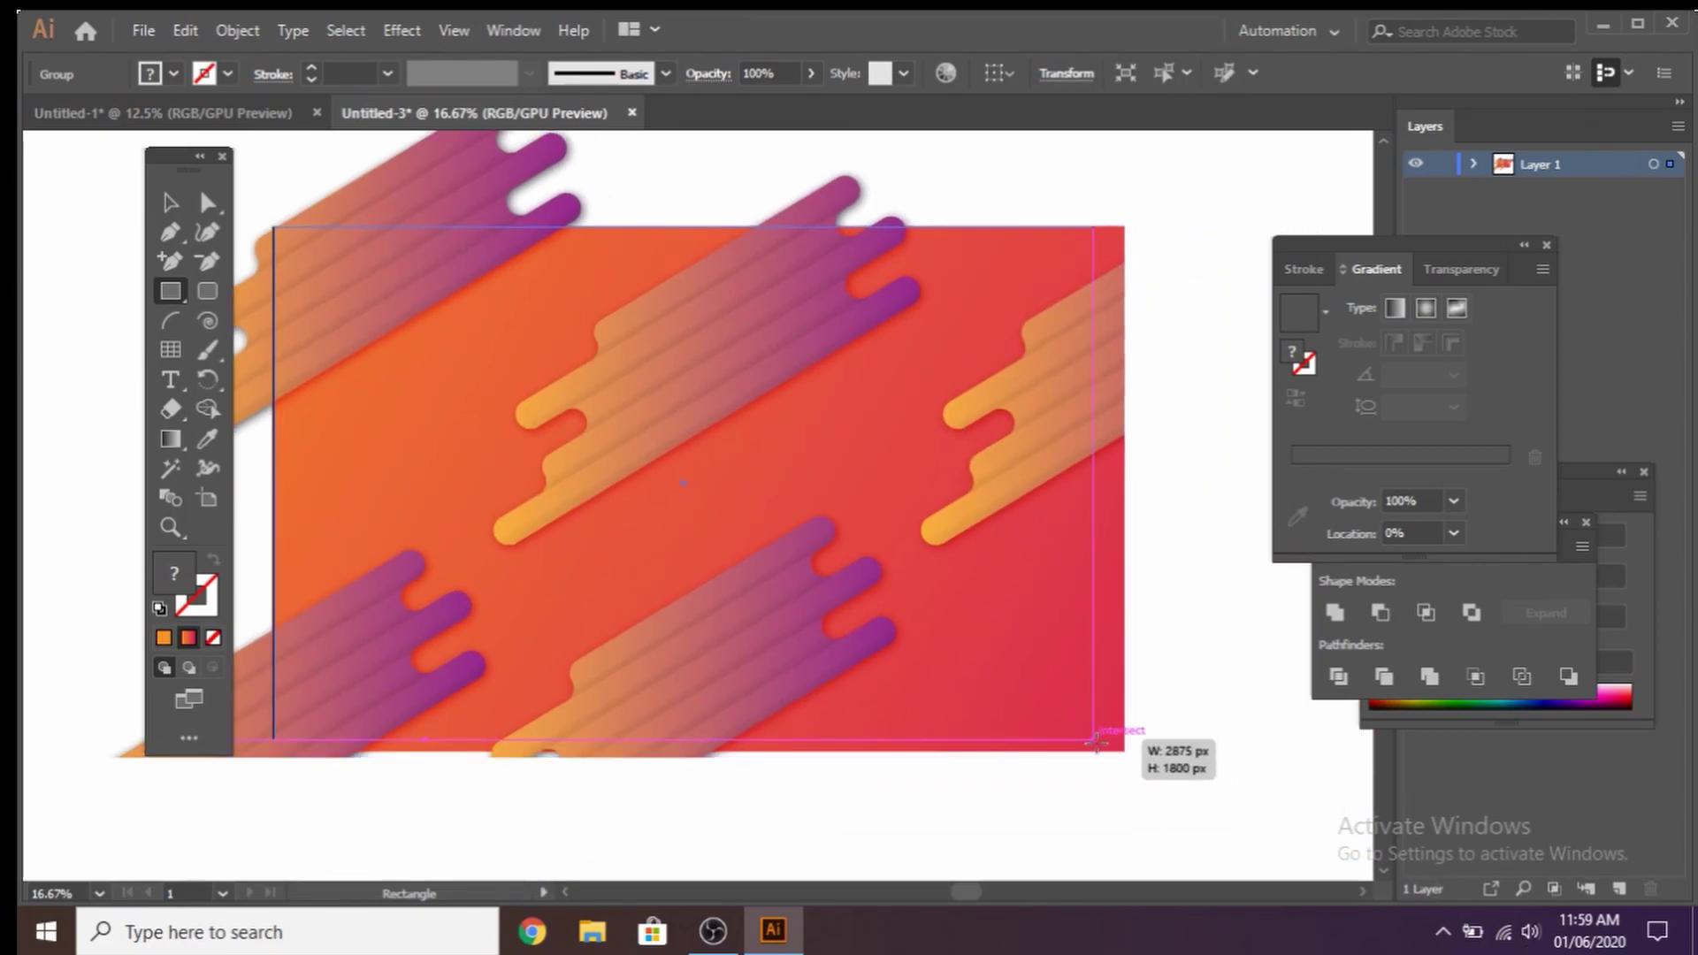
drag(1094, 741, 1094, 741)
key(z)
alt+click(750, 418)
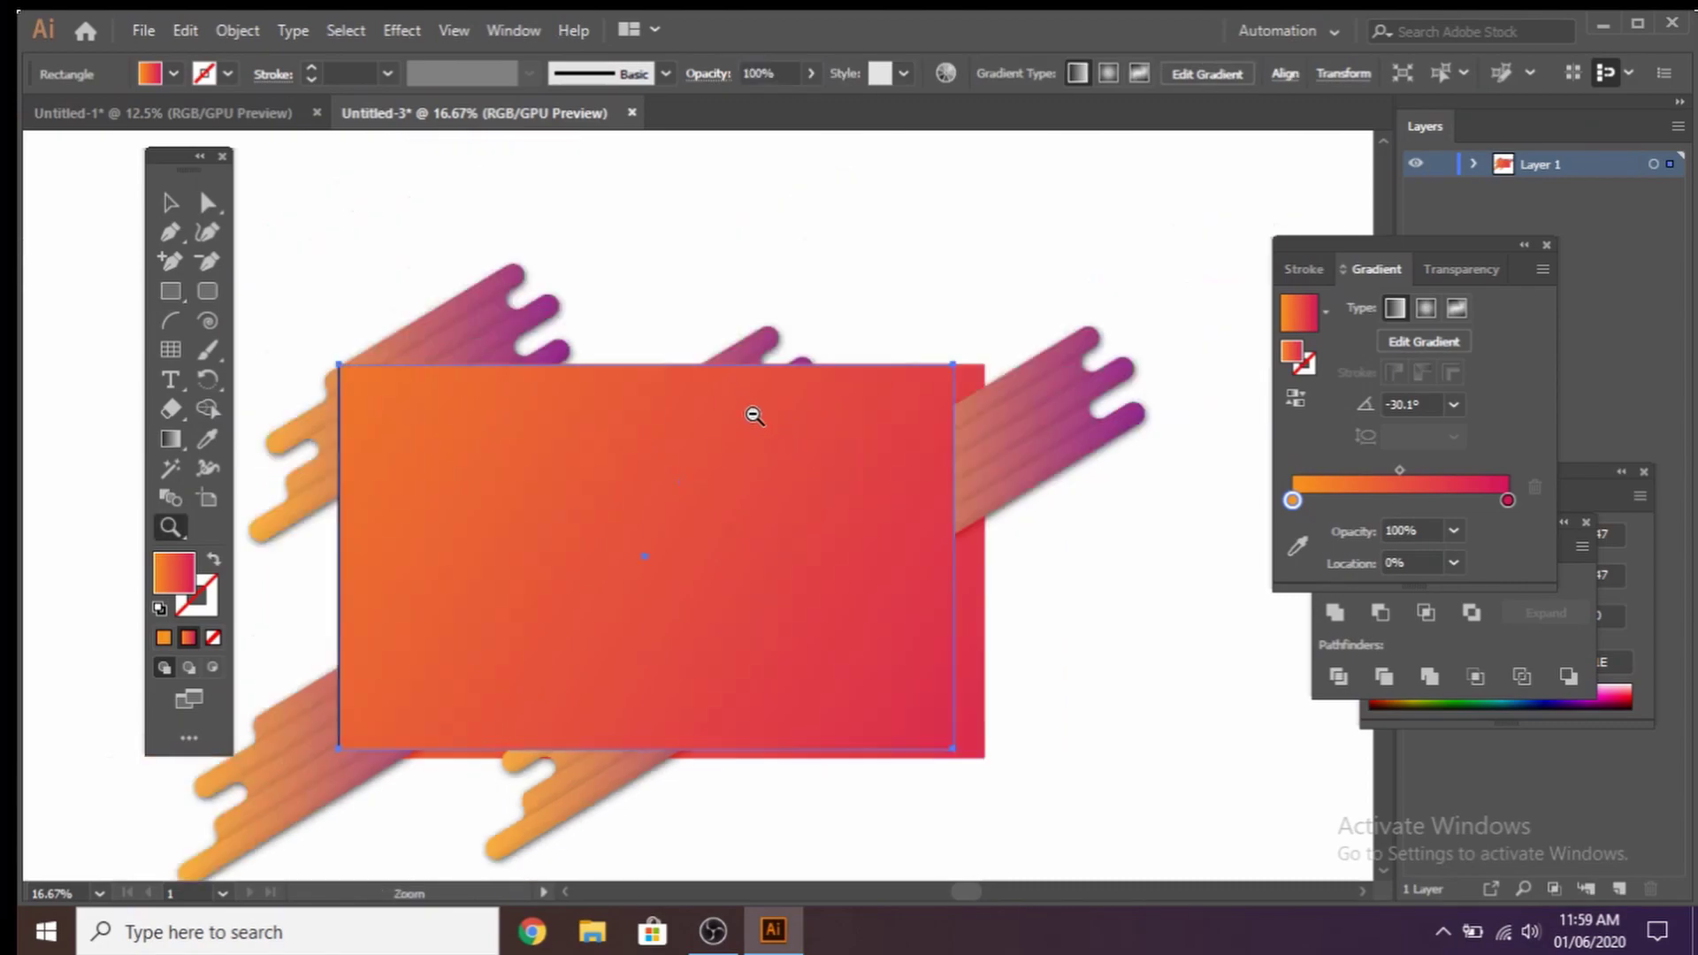
alt+click(747, 550)
alt+click(737, 592)
drag(736, 593, 782, 540)
- Select the rectangle and all bar copies, make a clipping mask, and deselect
key(v)
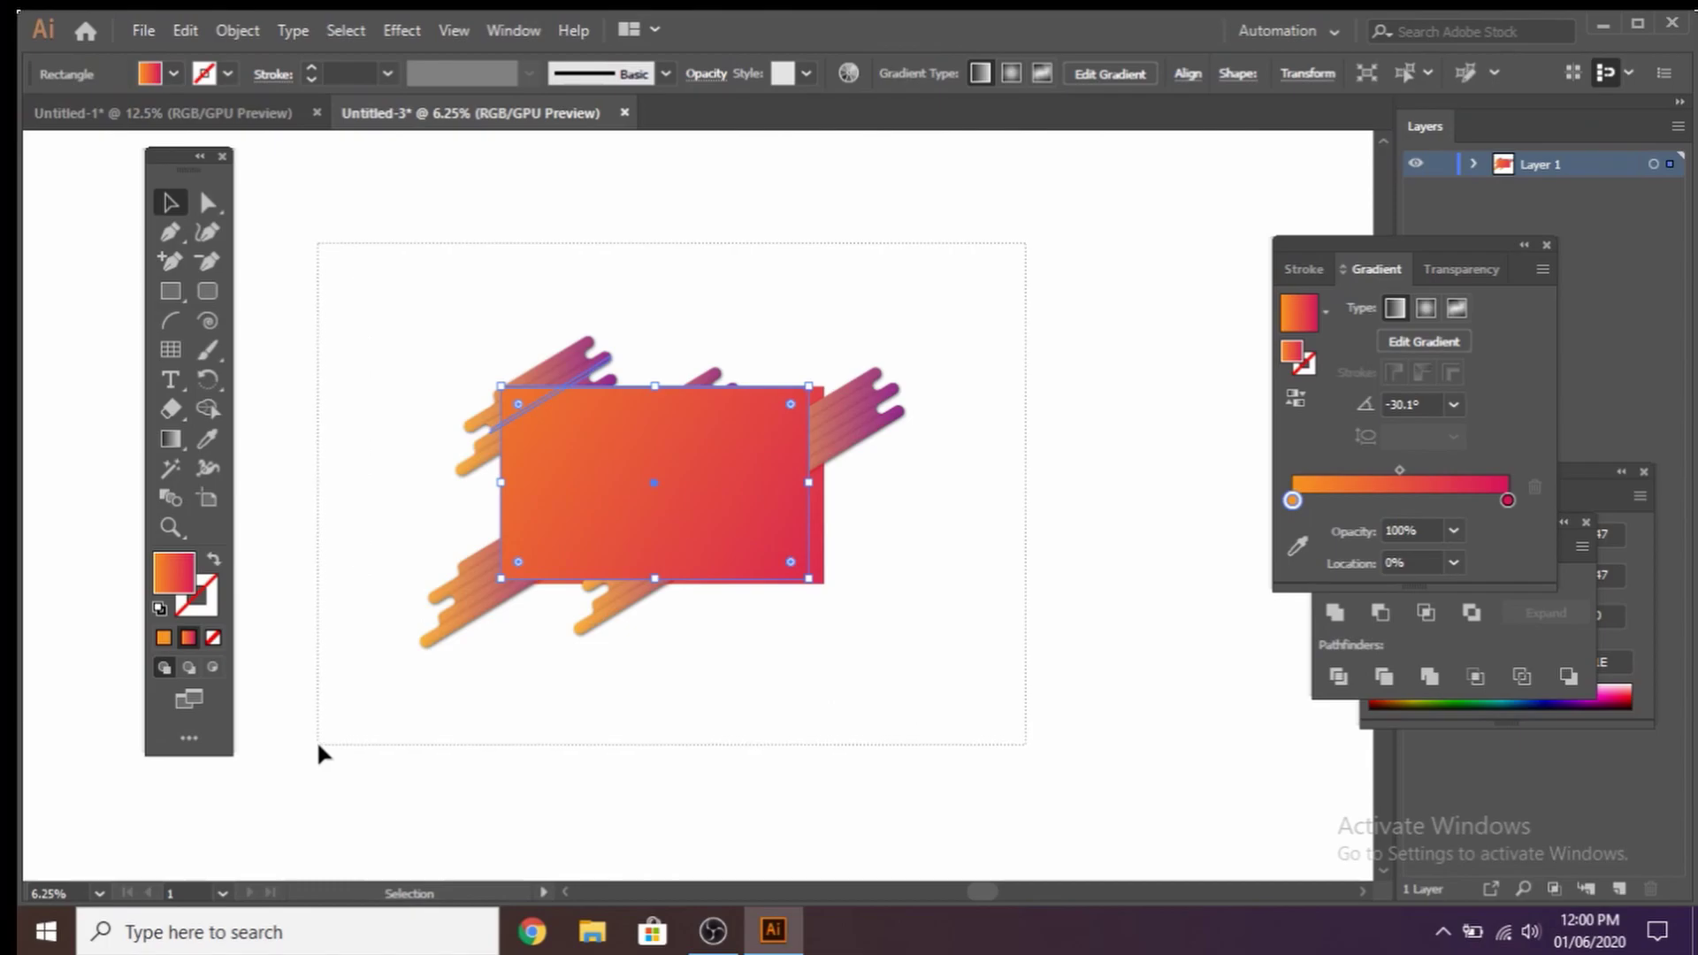
drag(926, 338, 352, 574)
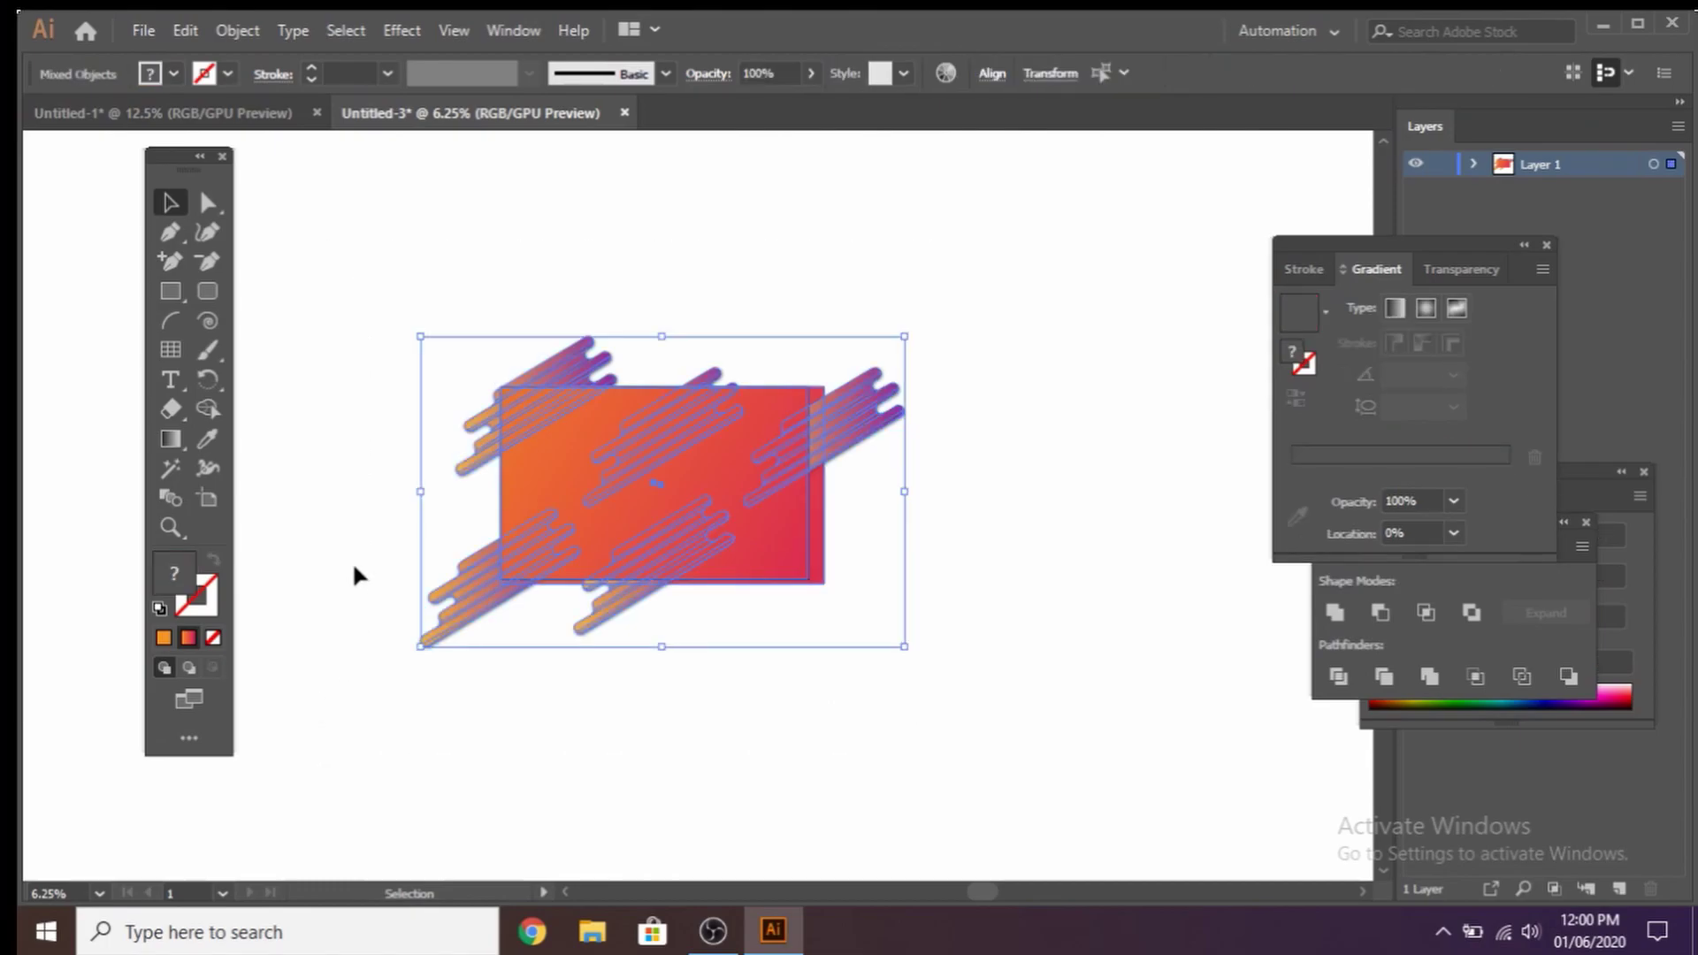
right_click(607, 400)
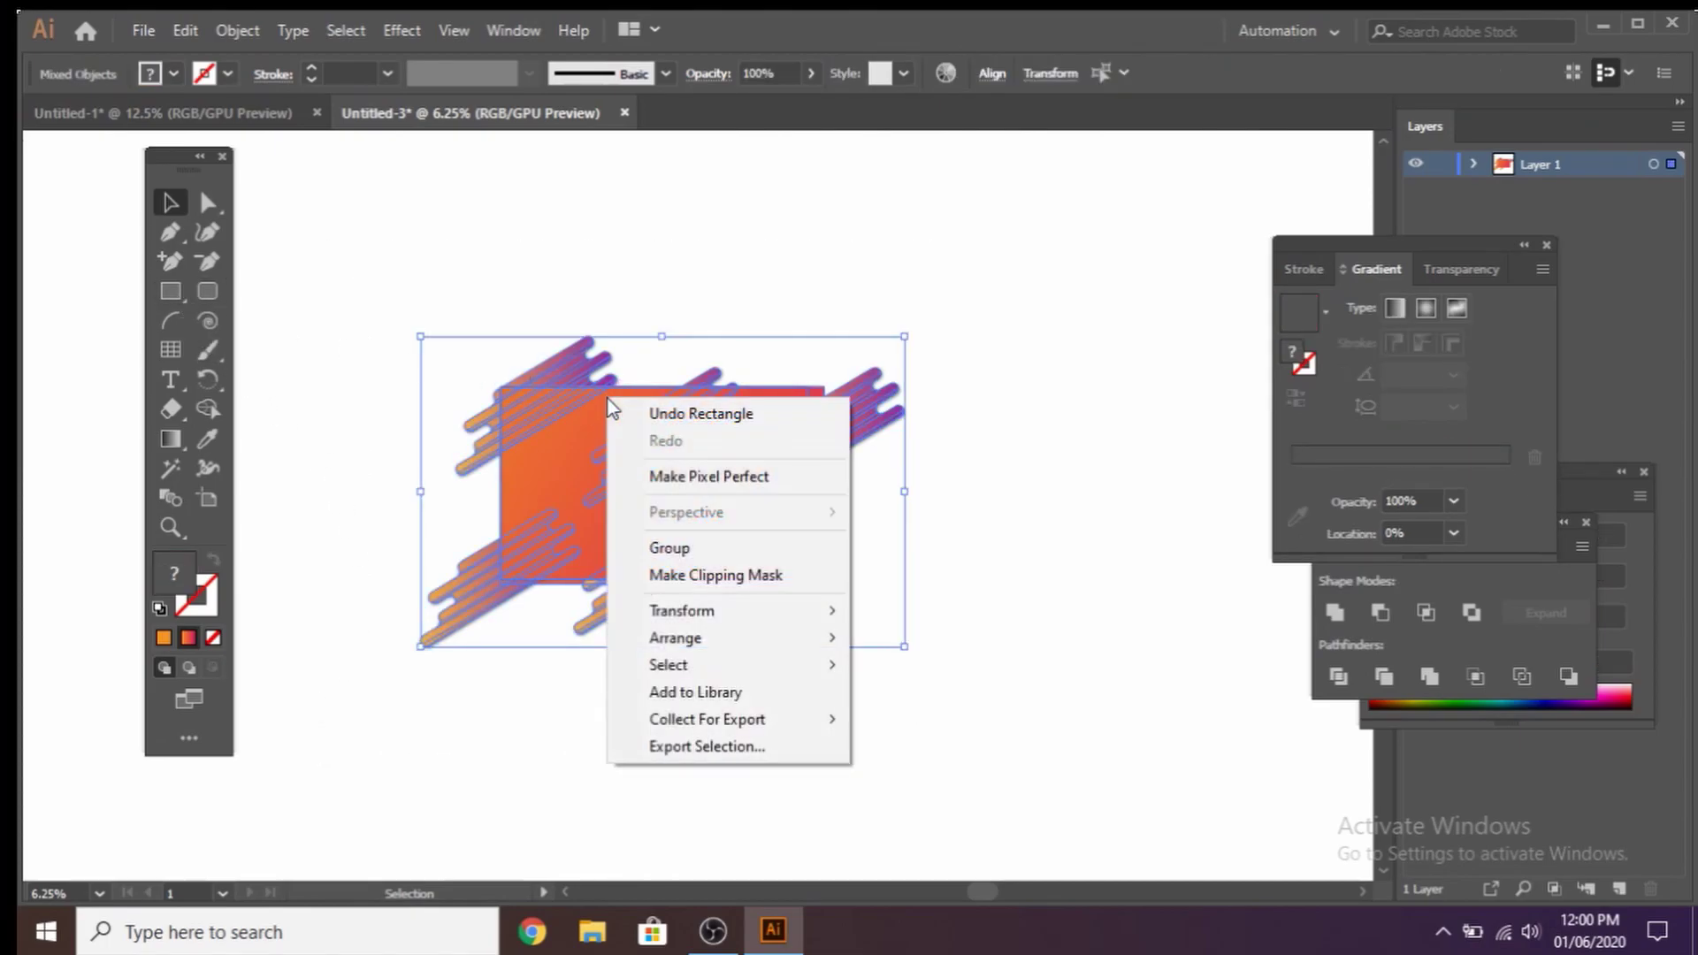
click(704, 577)
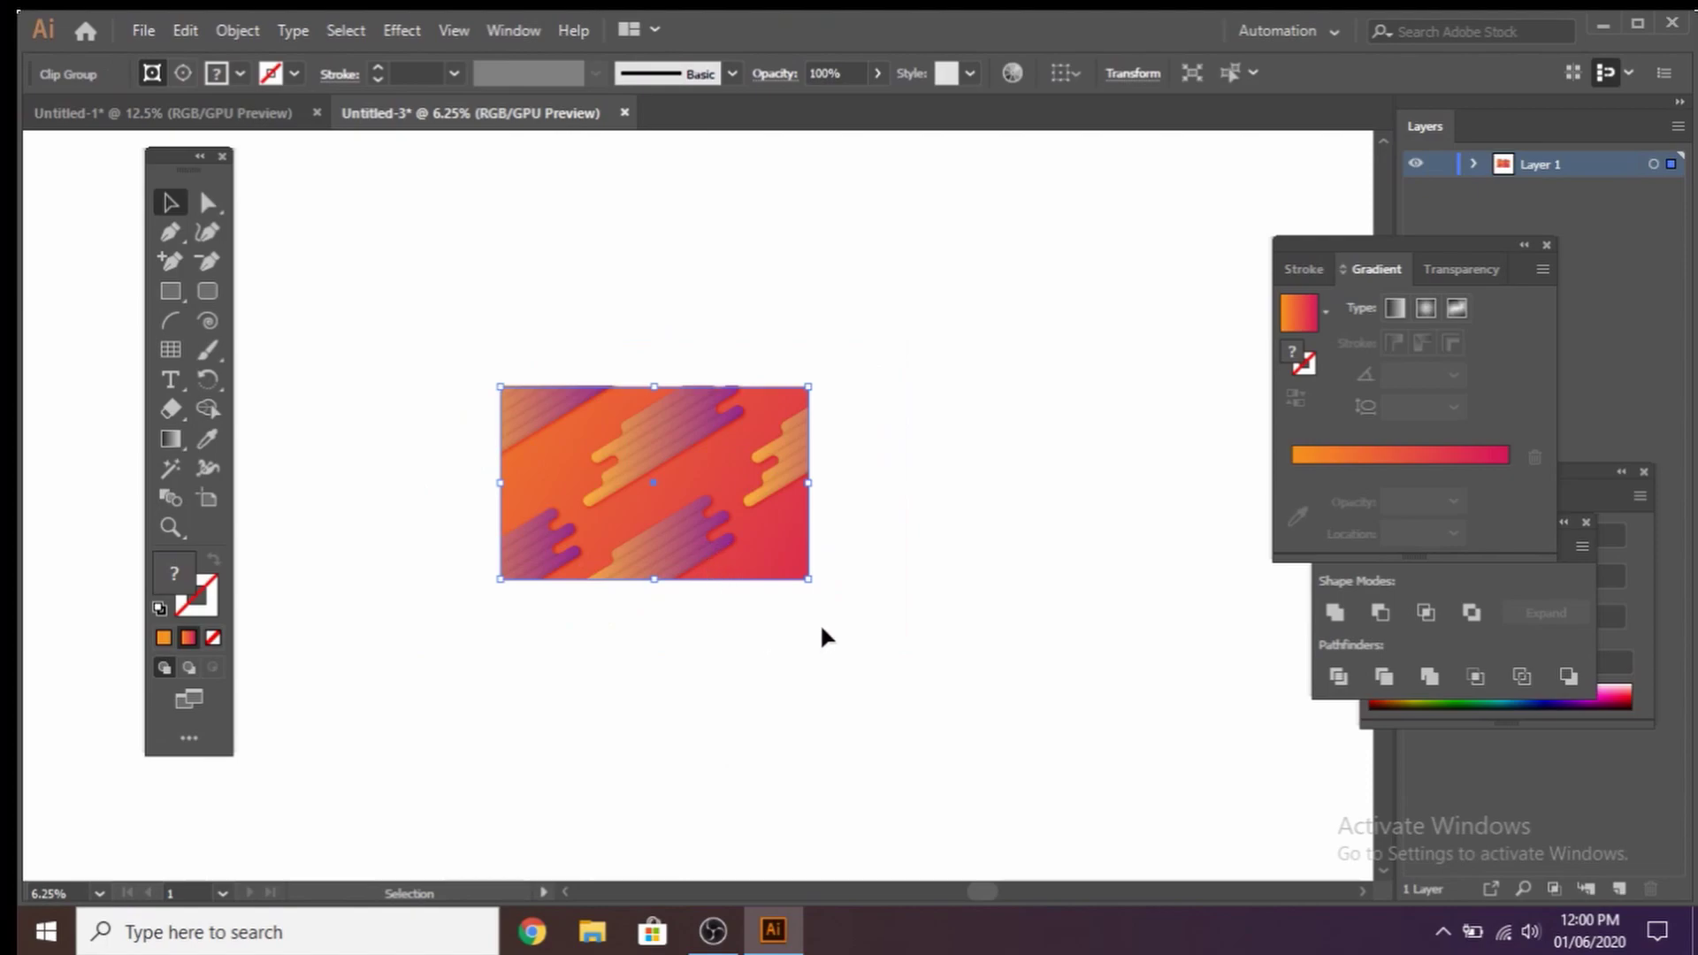
click(913, 566)
drag(756, 652, 796, 601)
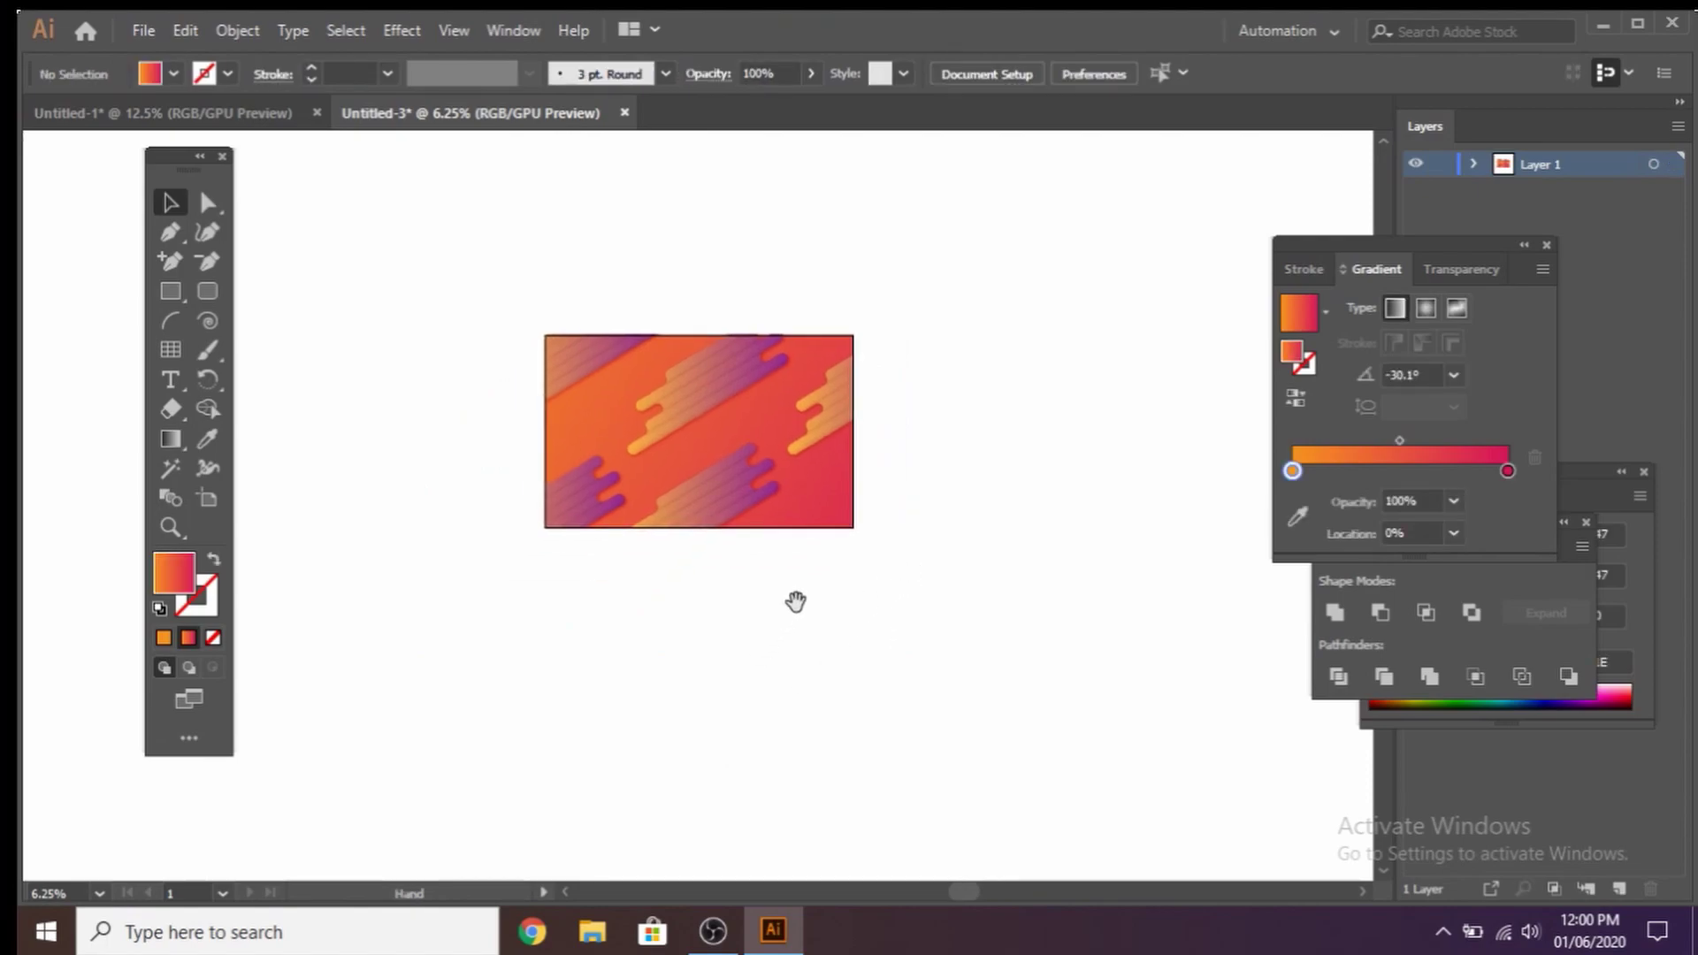
key(z)
click(747, 492)
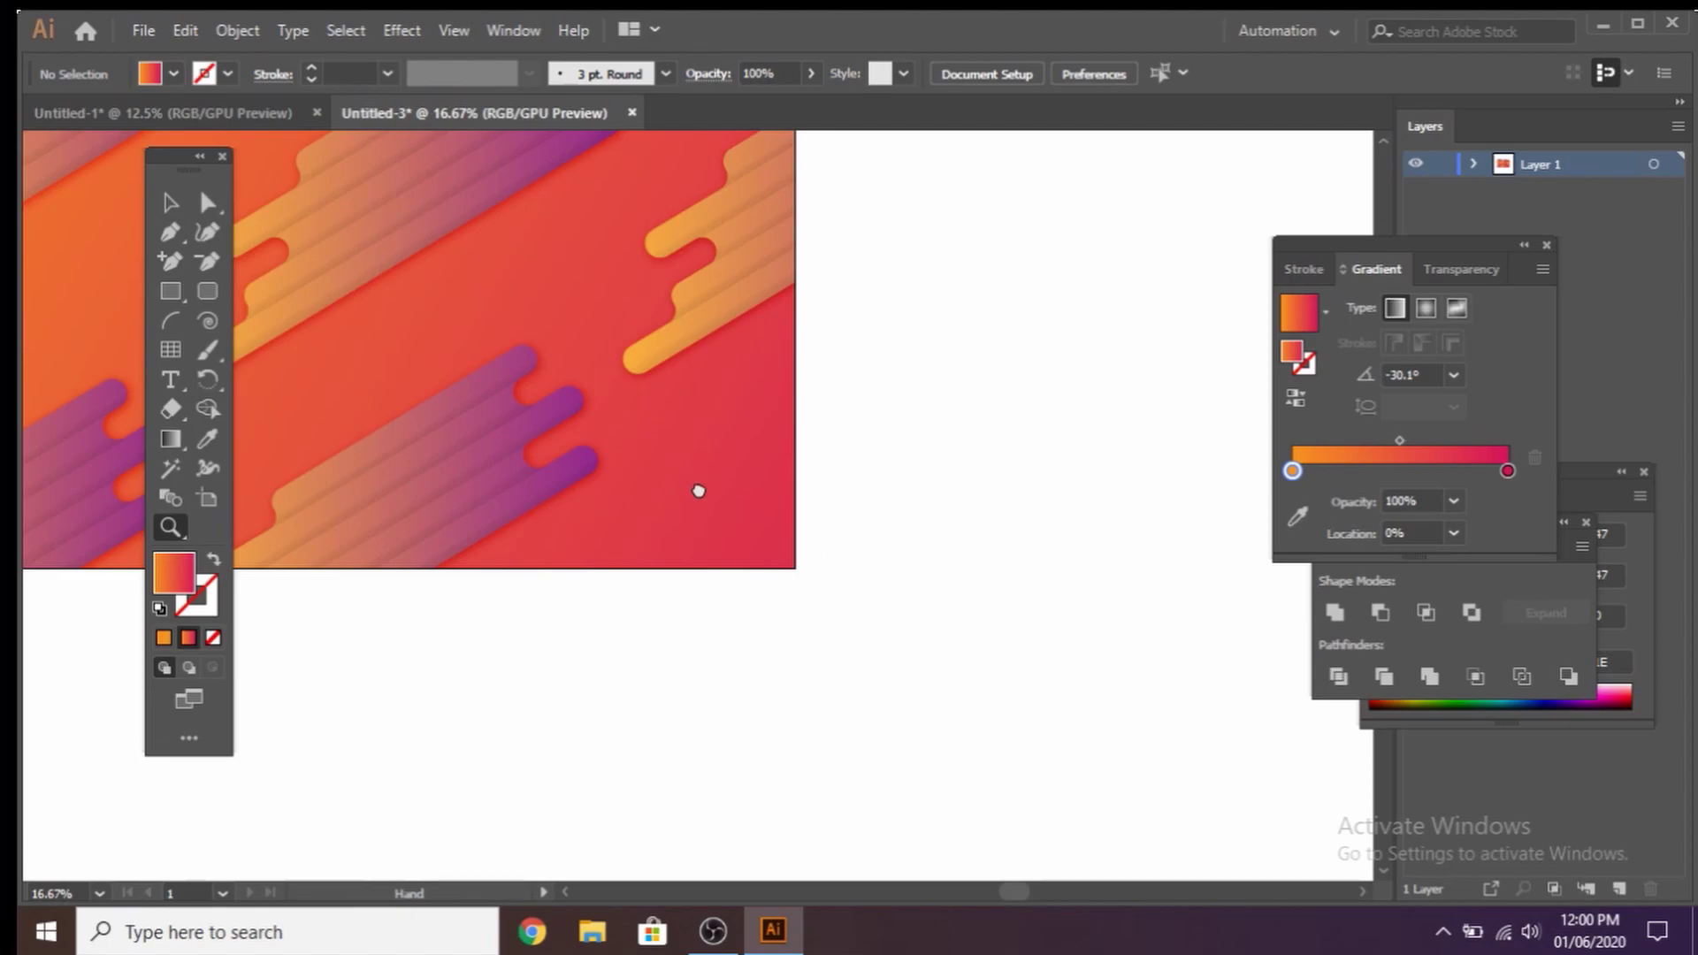
click(699, 489)
mouse_move(698, 490)
mouse_down()
mouse_move(750, 550)
mouse_move(878, 507)
mouse_up()
drag(734, 350, 741, 426)
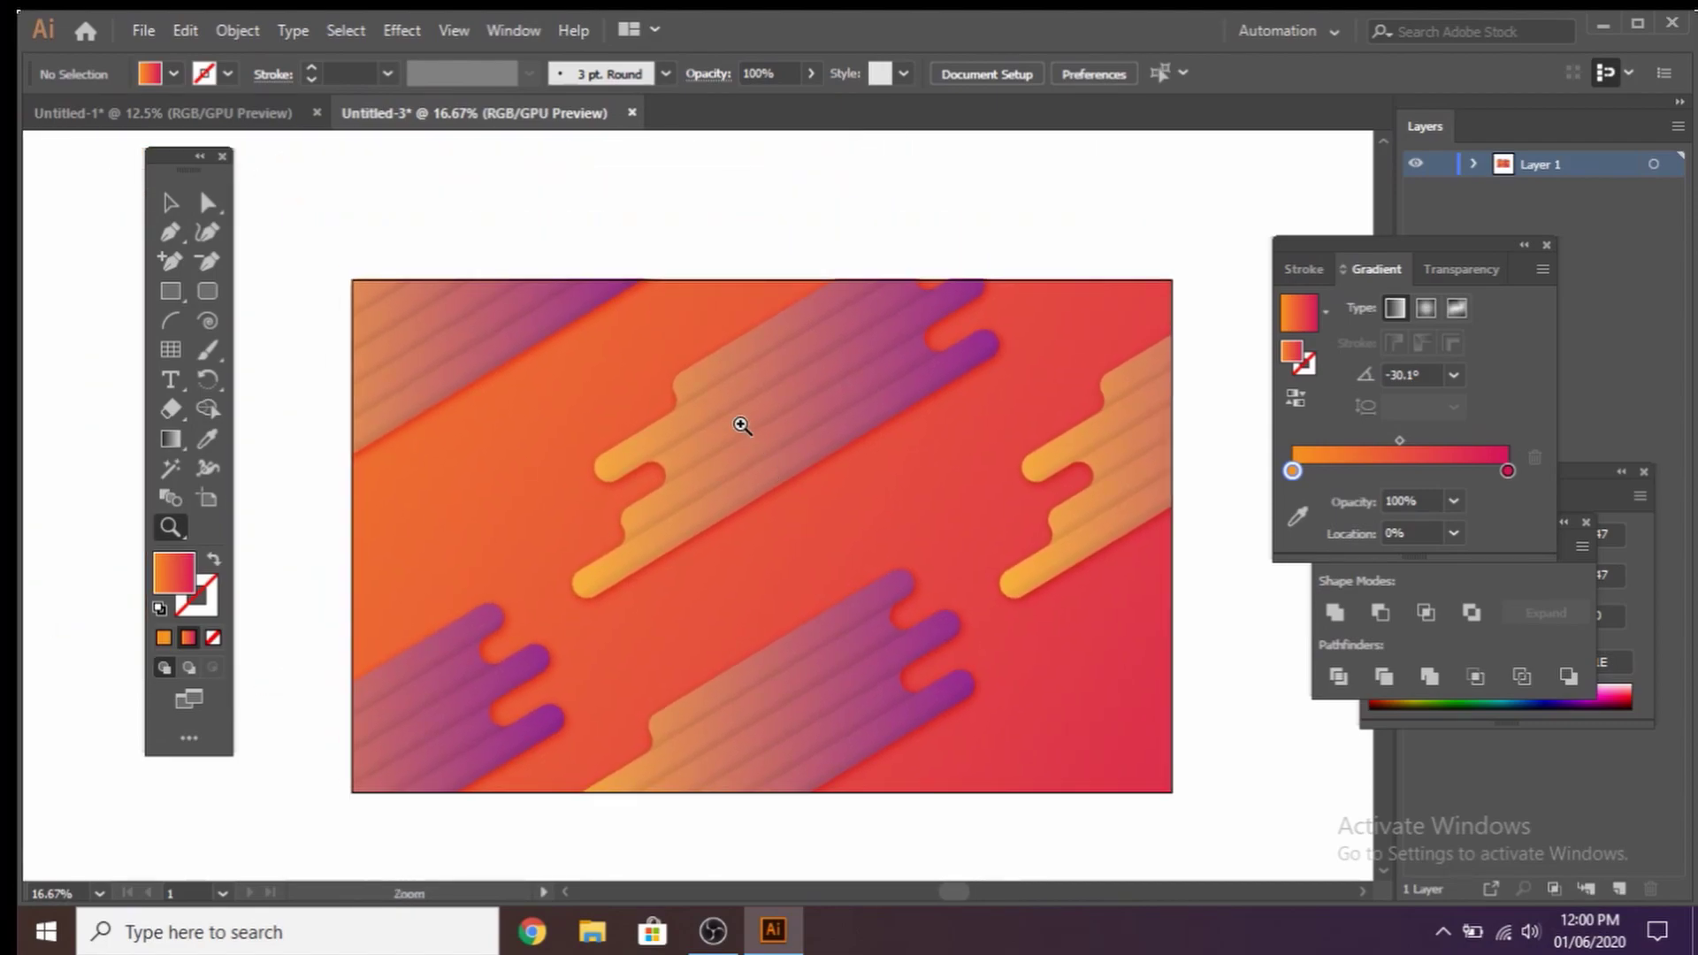